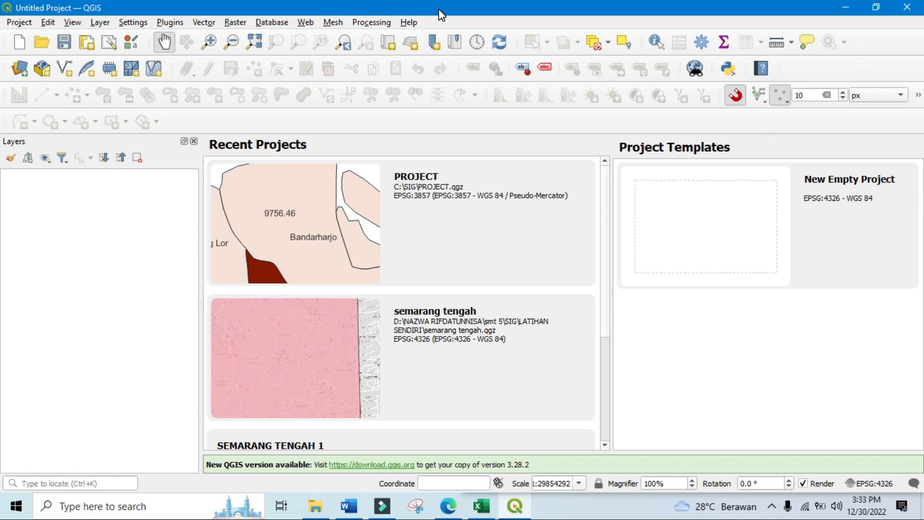
Start a new empty project and add the vector layer Peta Kecamatan Semarang Utara.shp from the Kec. Semarang Utara folder
double_click(713, 232)
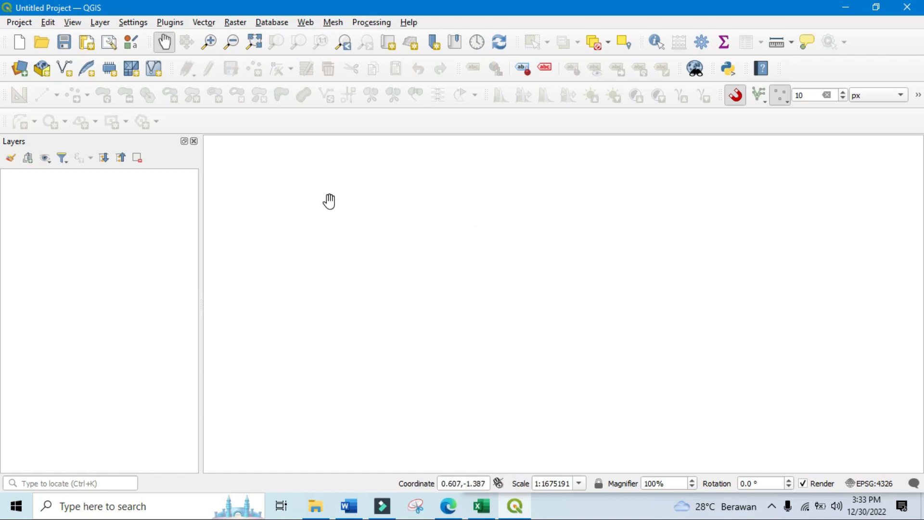
left_click(104, 25)
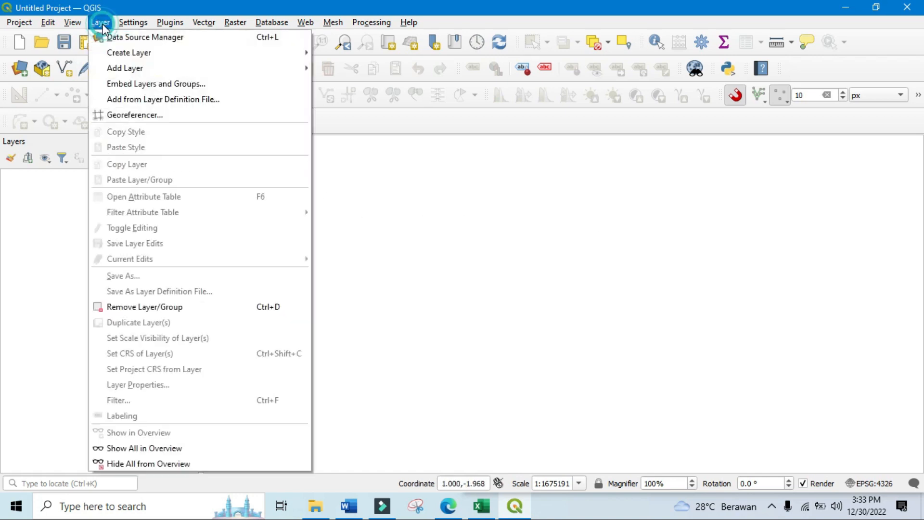
mouse_move(143, 73)
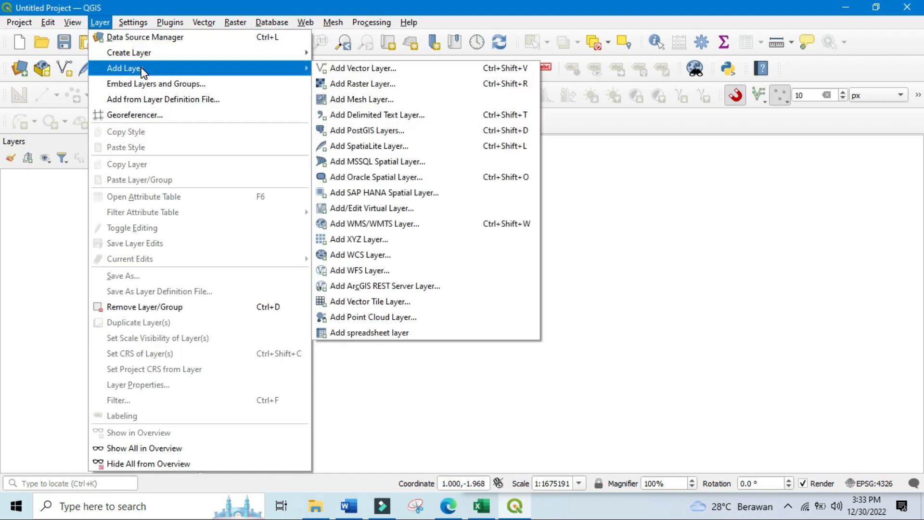
left_click(390, 72)
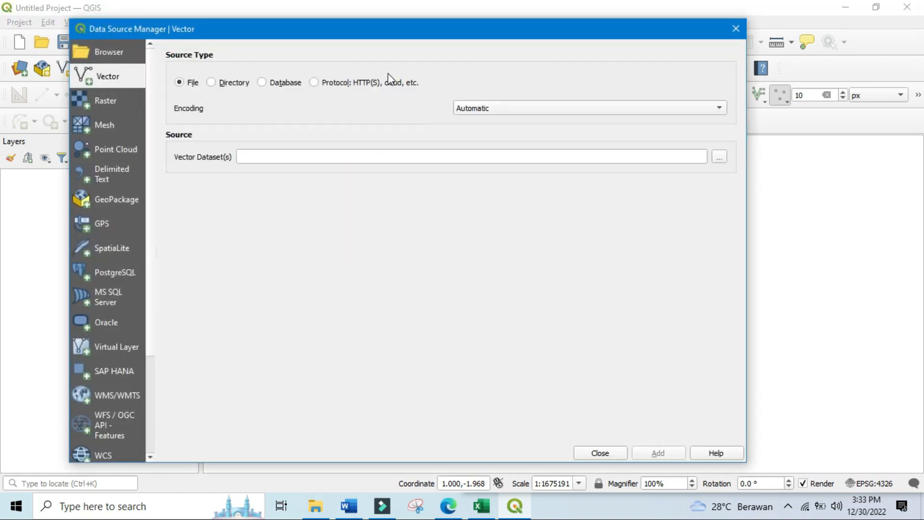
left_click(718, 160)
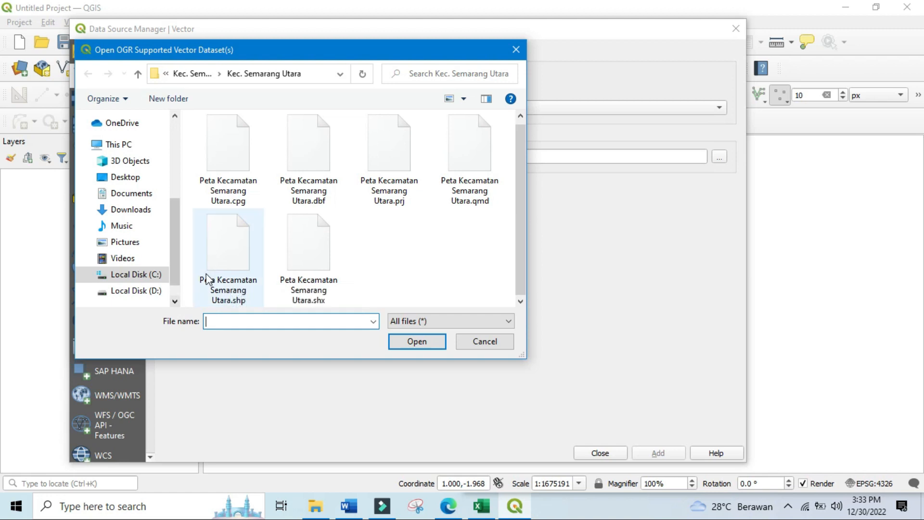
left_click(227, 266)
left_click(414, 346)
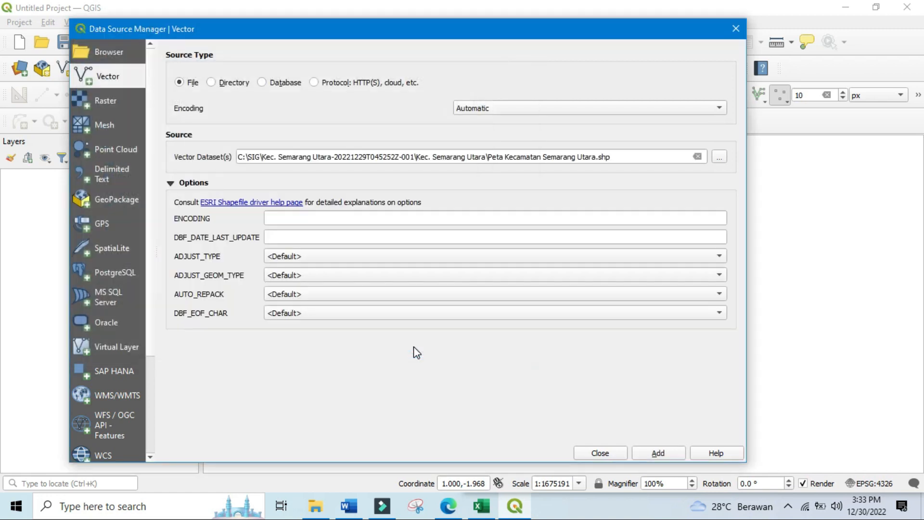
left_click(674, 457)
left_click(608, 453)
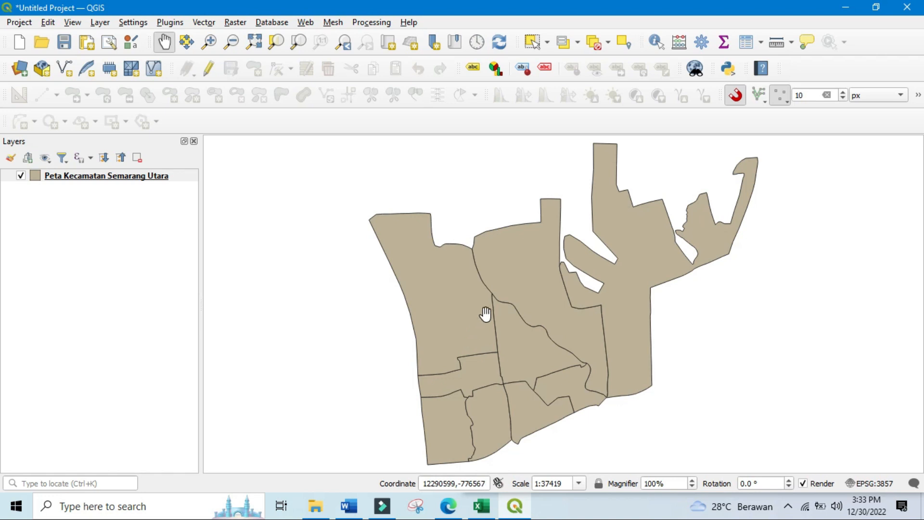
Open the Semarang Utara layer's attribute table for editing and add an integer (32 bit) field named JML P LAKI with length 10
left_click(745, 45)
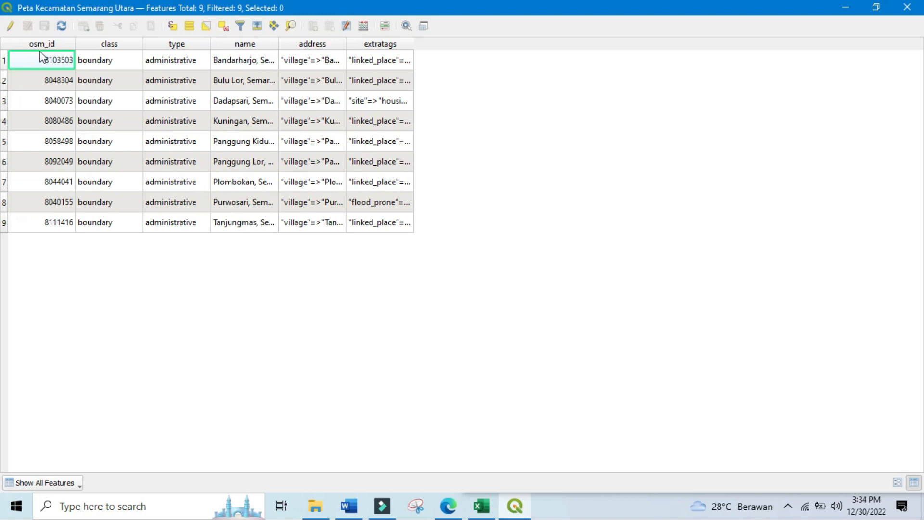
left_click(10, 27)
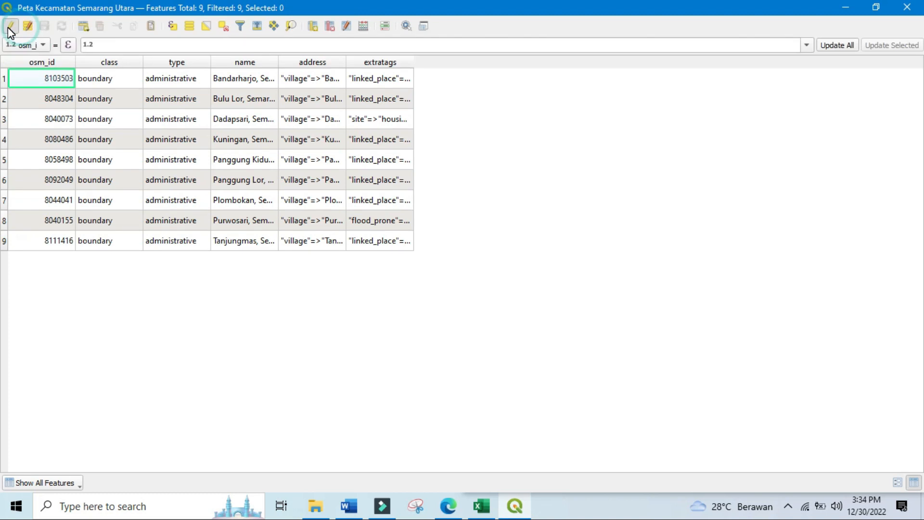
left_click(11, 27)
left_click(11, 27)
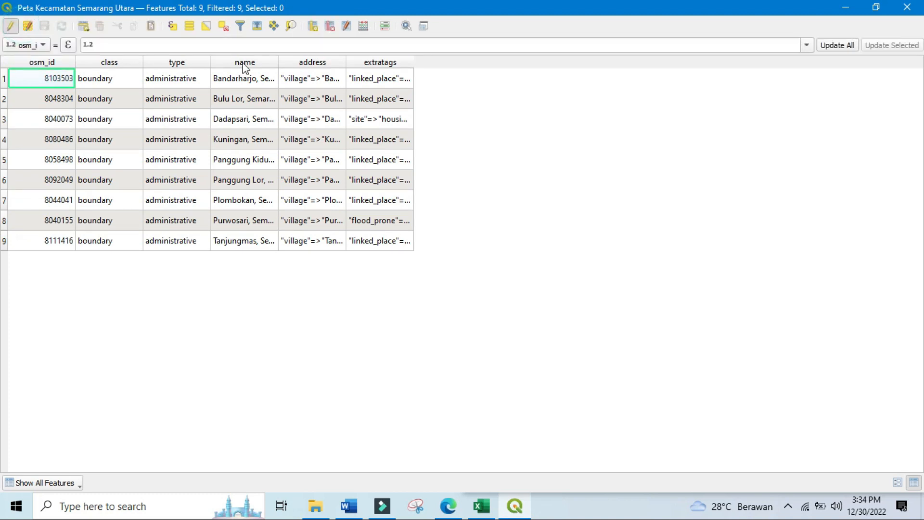
left_click(310, 26)
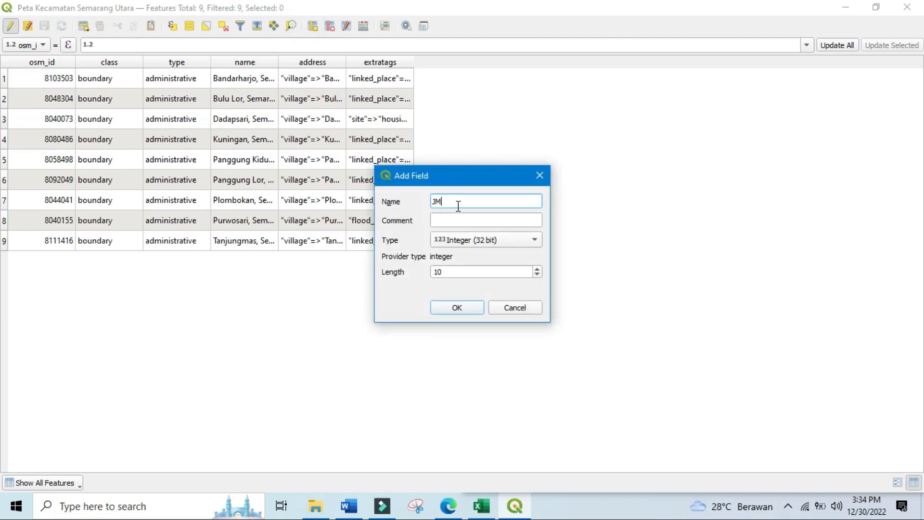
type("JML P LAKI")
left_click(442, 308)
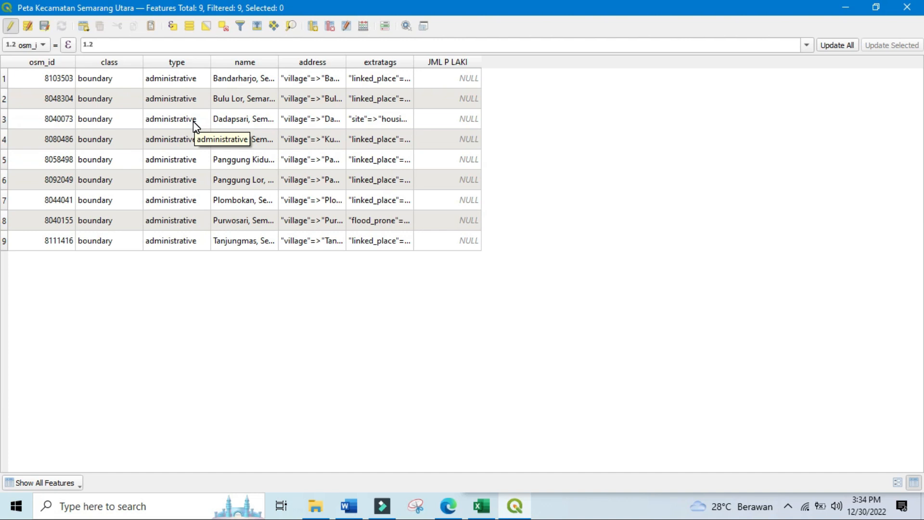
Place the attribute table side by side with the Excel workbook containing the JUMLAH PENDUDUK sheet
key("super+Left")
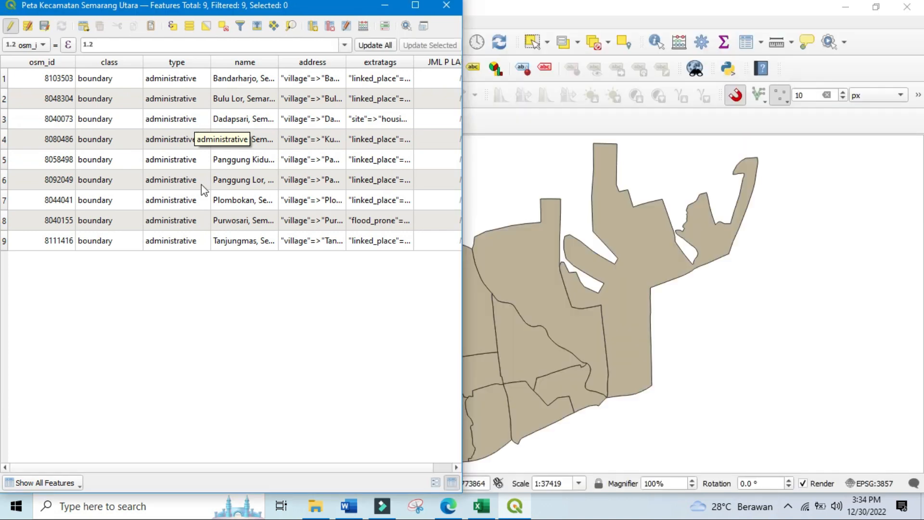
left_click(454, 514)
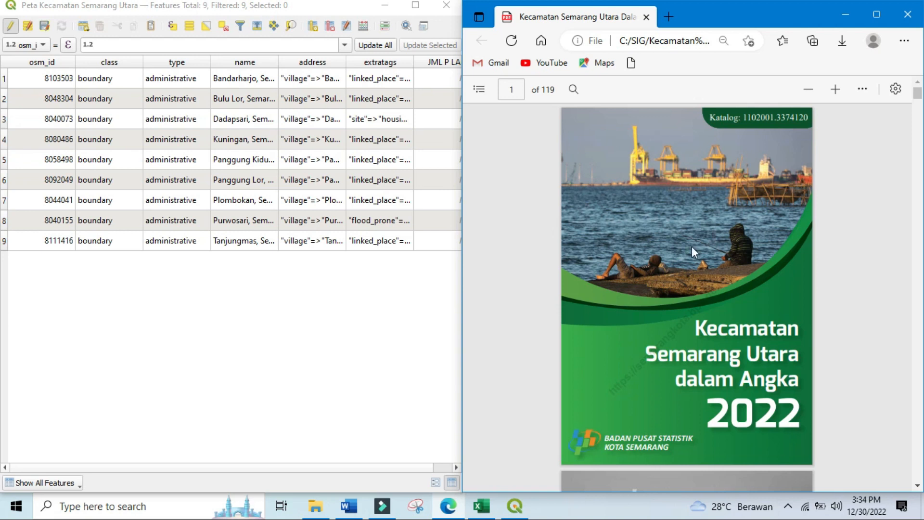
left_click(845, 15)
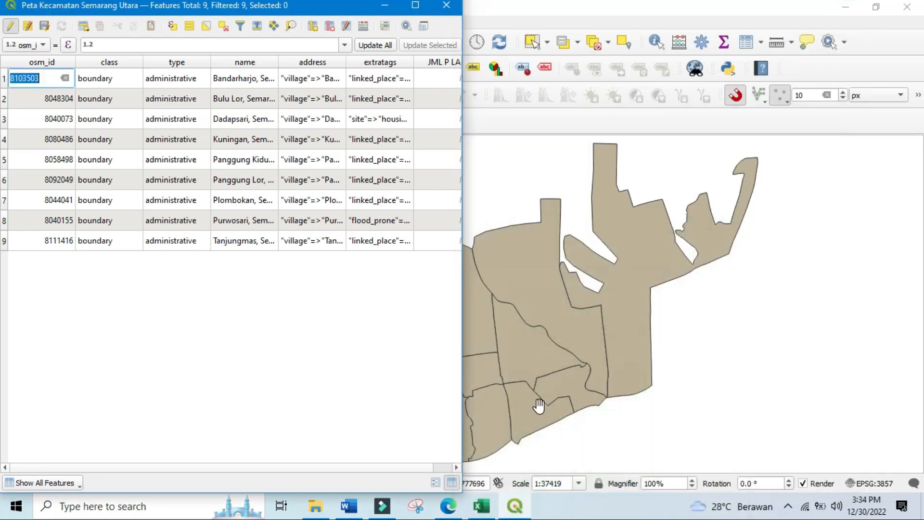
left_click(483, 510)
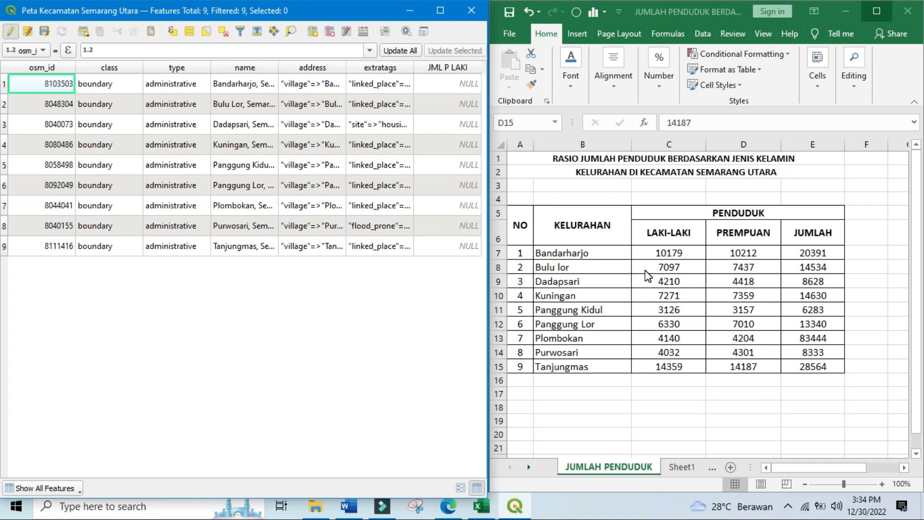
Copy the LAKI-LAKI values of all nine kelurahan from Excel into the matching JML P LAKI cells, from 10179 for Bandarharjo to 14359 for Tanjungmas
double_click(665, 251)
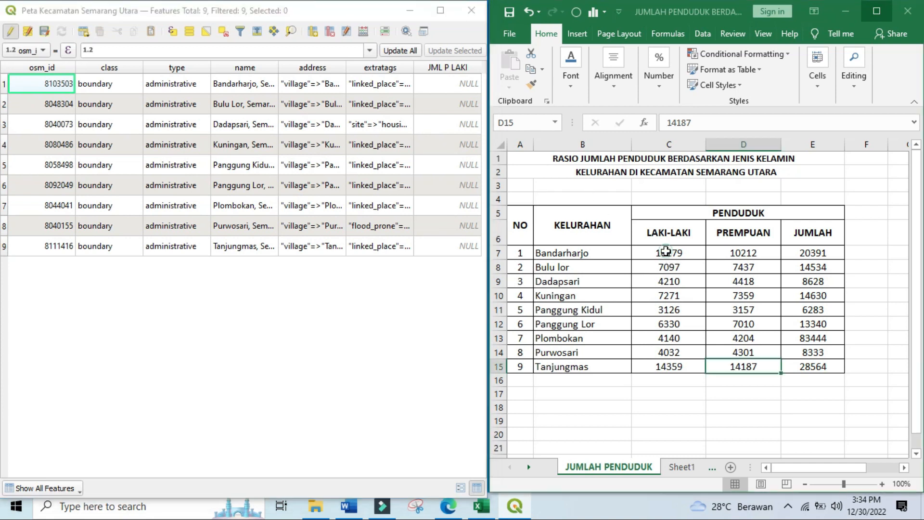
left_click(665, 251)
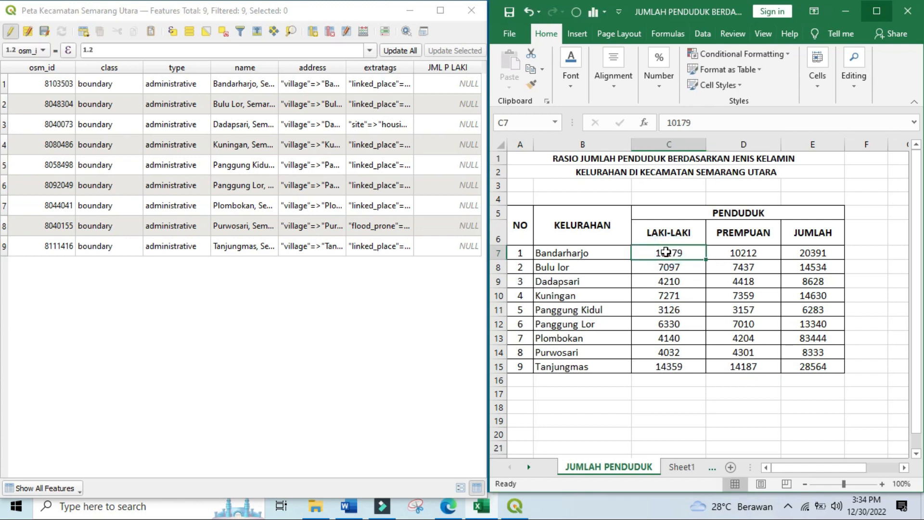
key("ctrl+c")
double_click(460, 83)
key("ctrl+v")
left_click(662, 366)
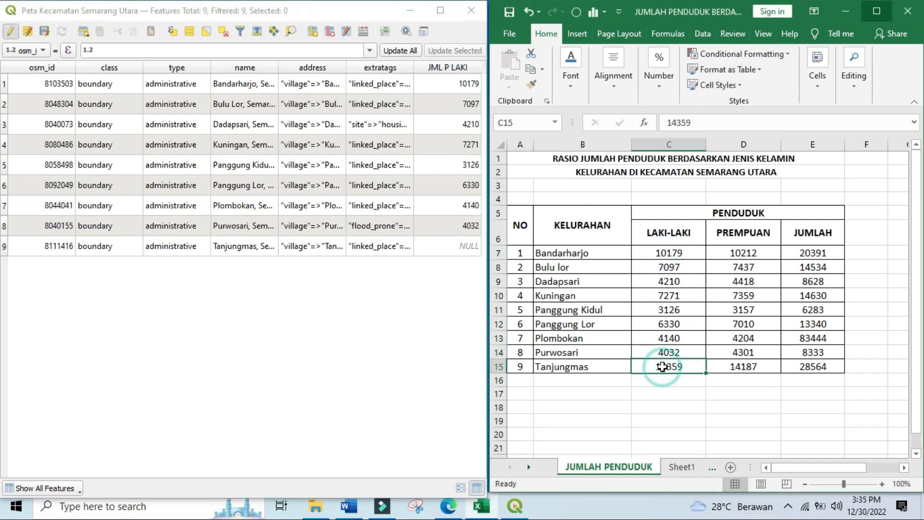
key("ctrl+c")
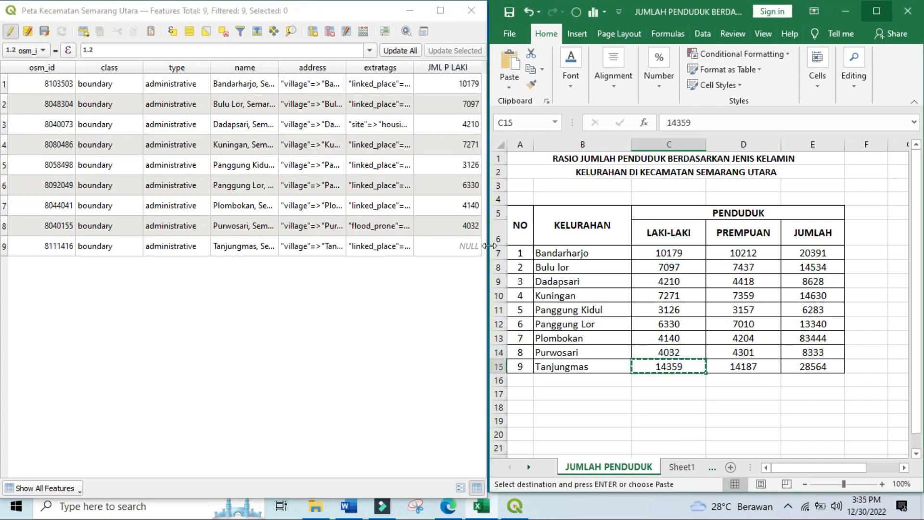
double_click(474, 248)
key("ctrl+v")
left_click(410, 324)
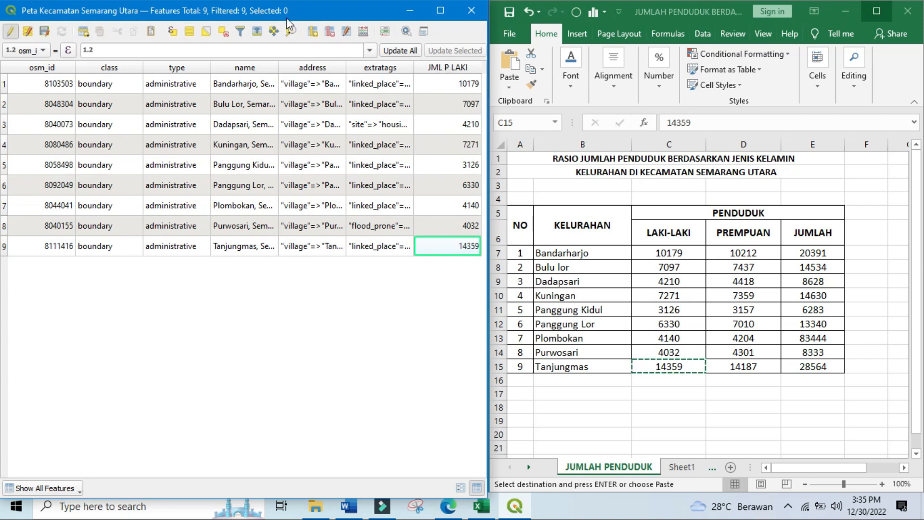
Add an integer (32 bit) field named JML P PRMN with length 10 to the attribute table
left_click(313, 31)
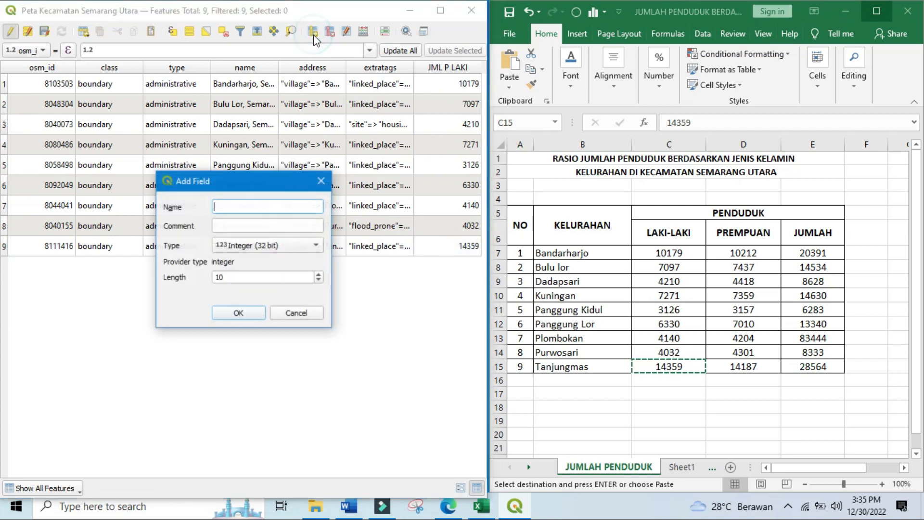
type("JML")
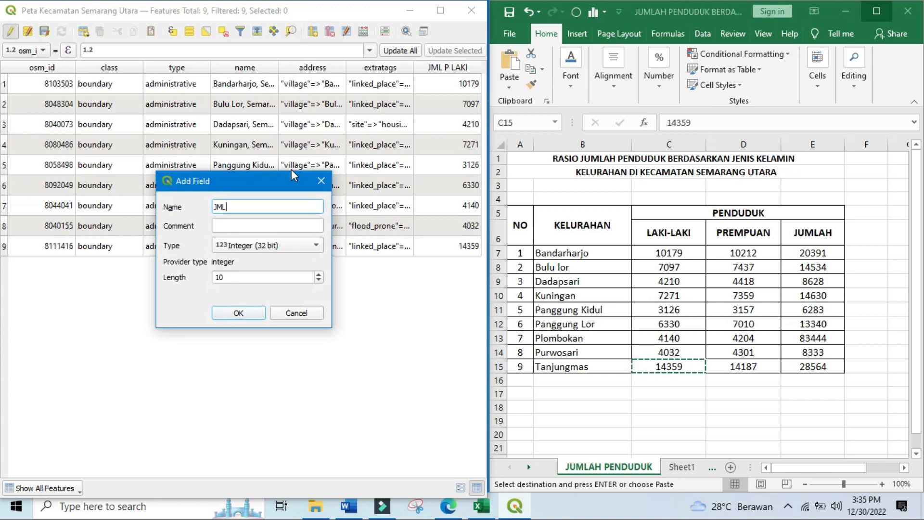
type(" P PRMN")
left_click(238, 313)
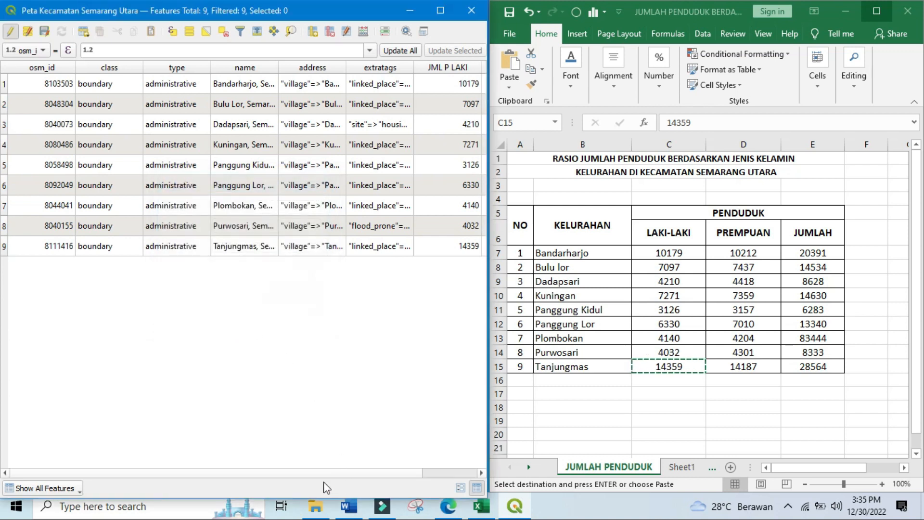
Copy the PREMPUAN values of all nine kelurahan from Excel into the JML P PRMN cells, from 10212 for Bandarharjo to 14187 for Tanjungmas
left_click(323, 472)
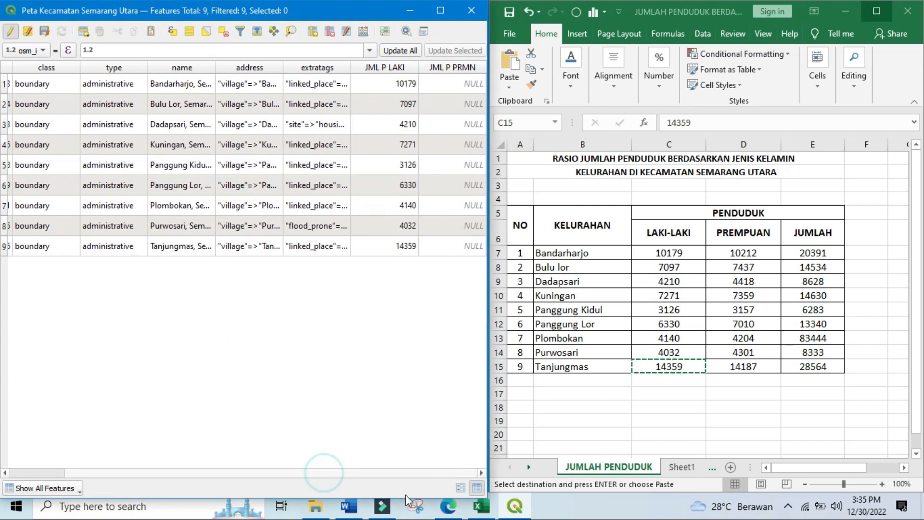
double_click(747, 254)
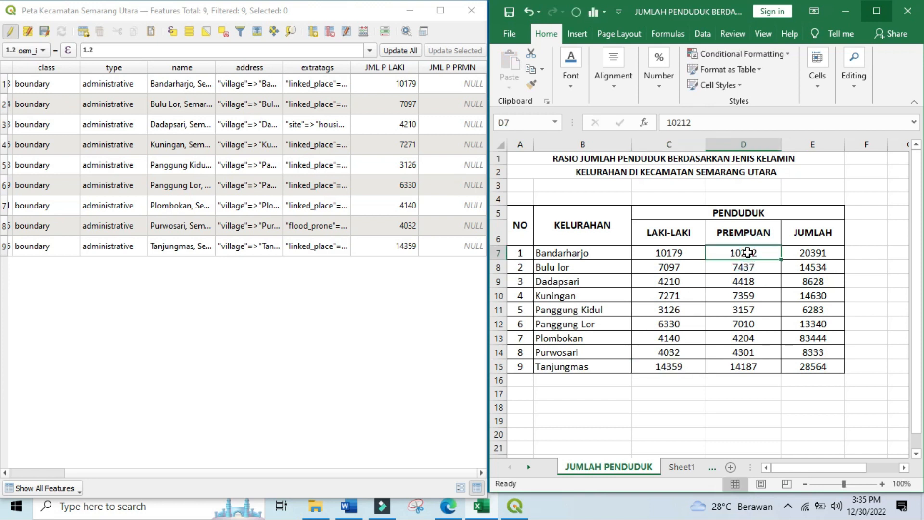
key("ctrl+c")
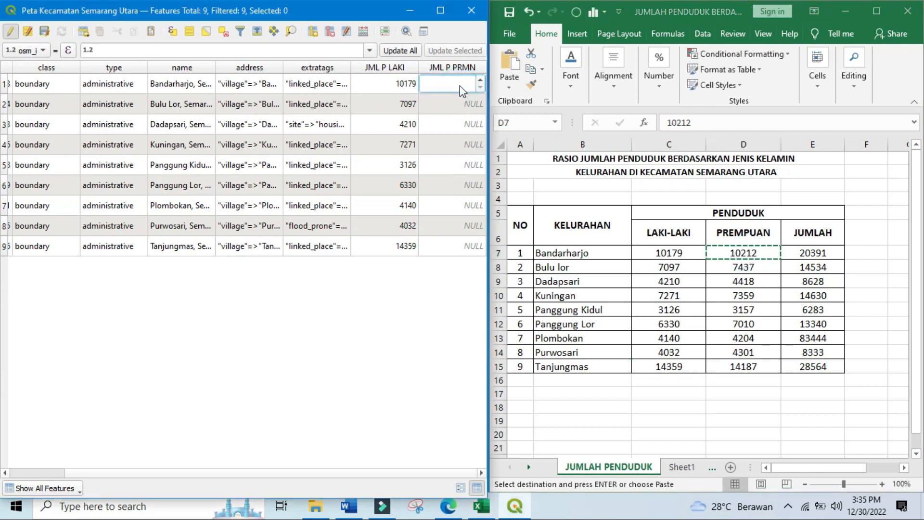
double_click(454, 247)
key("ctrl+v")
left_click(432, 278)
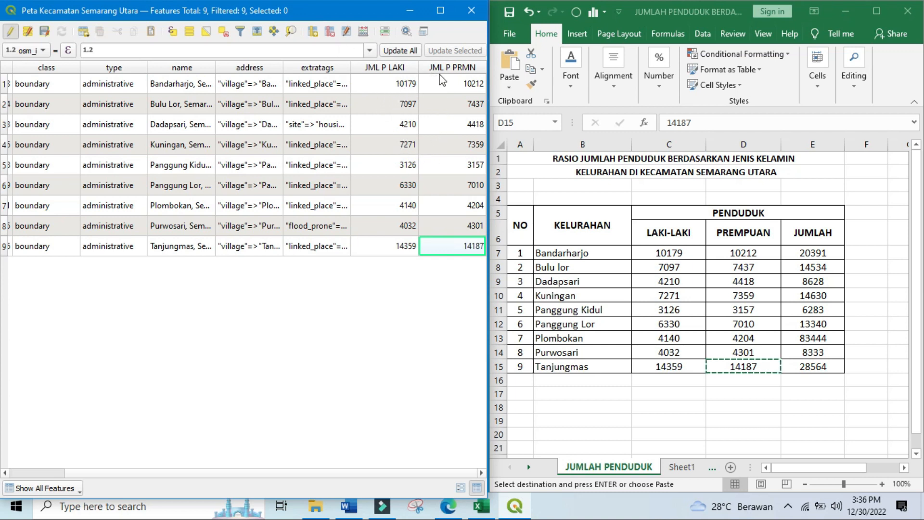
Create the integer field JML PDDK with the field calculator expression "JML P LAKI" + "JML P PRMN", and maximize the attribute table
left_click(364, 32)
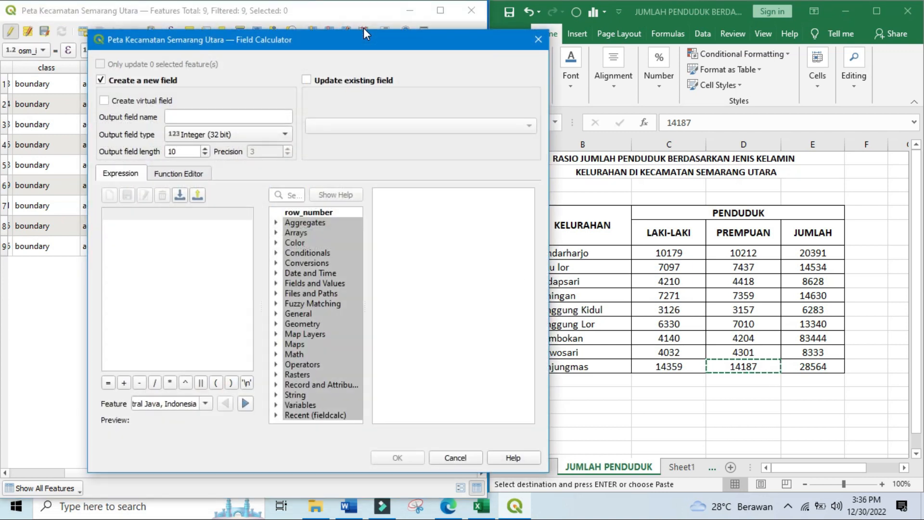
left_click(193, 114)
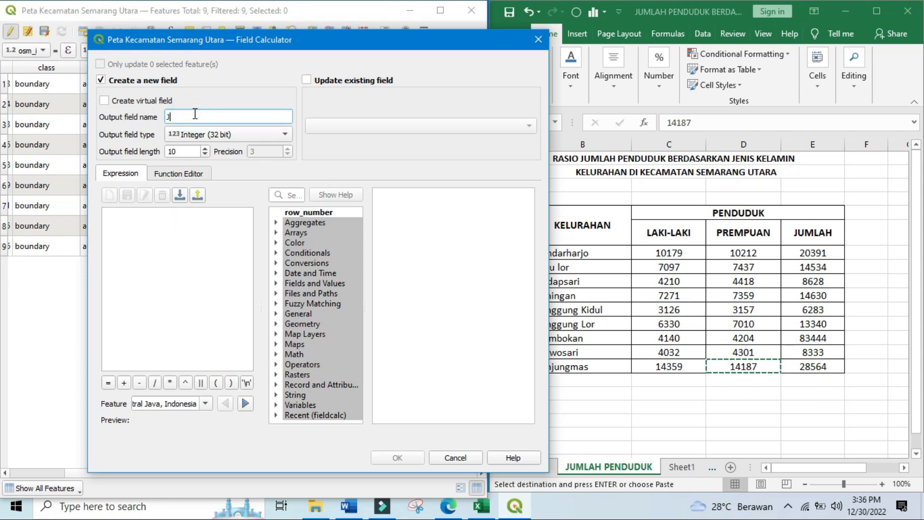
type("JML PD")
left_click(276, 283)
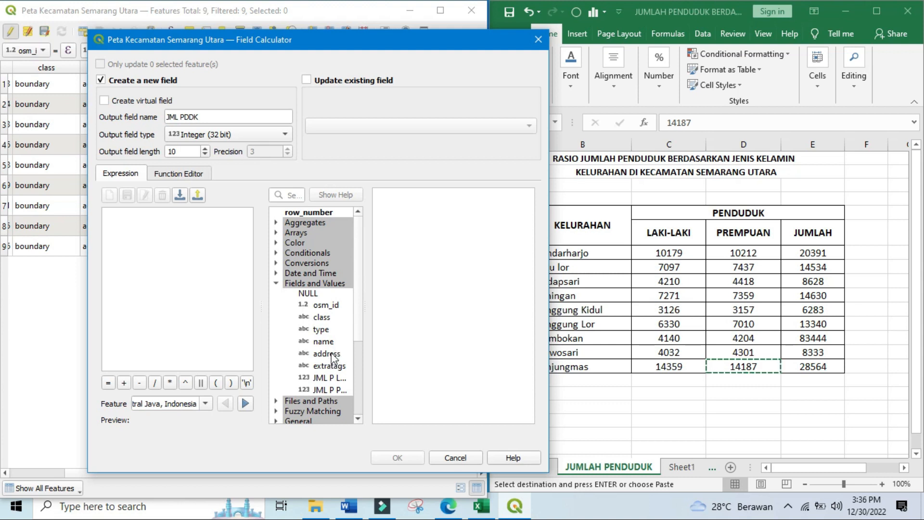
double_click(328, 377)
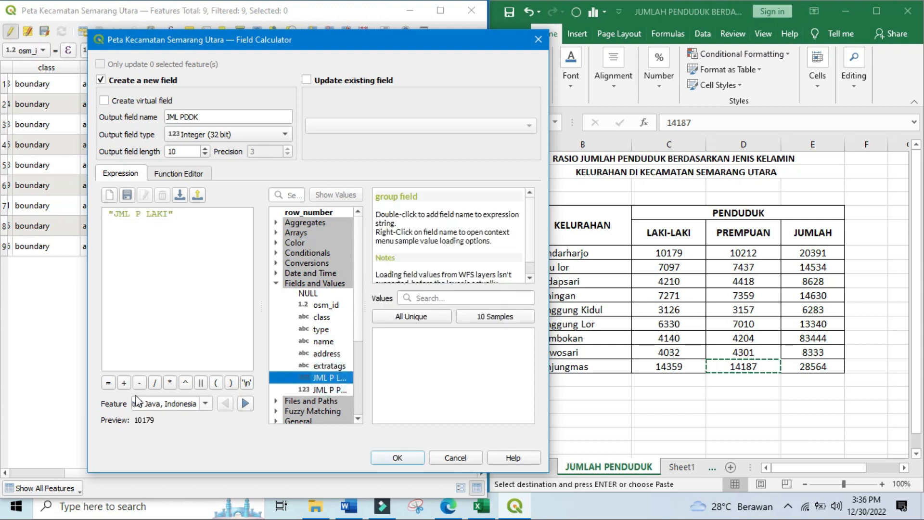
left_click(123, 383)
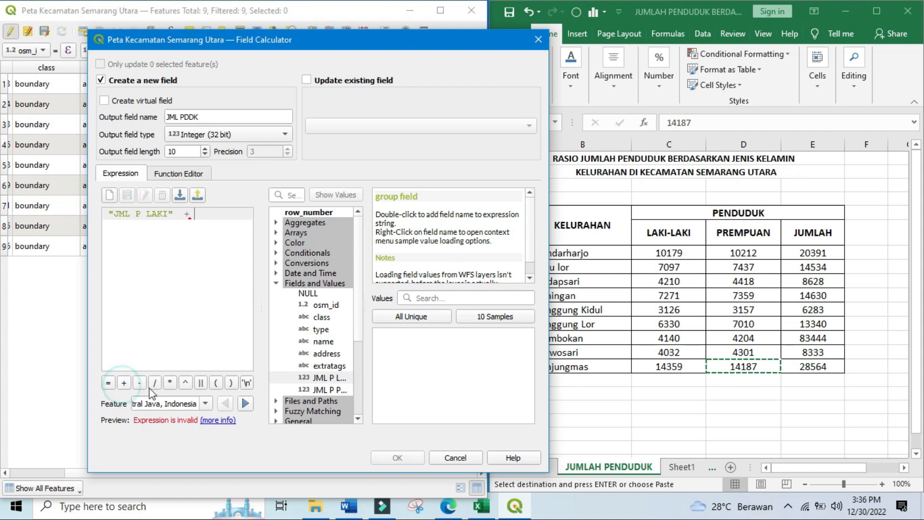
double_click(324, 389)
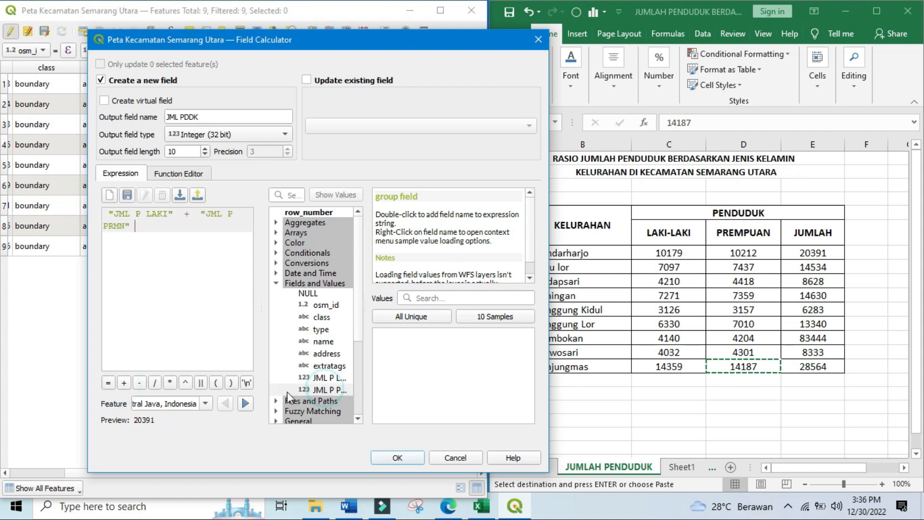
left_click(396, 457)
left_click_drag(296, 471, 358, 476)
left_click(440, 11)
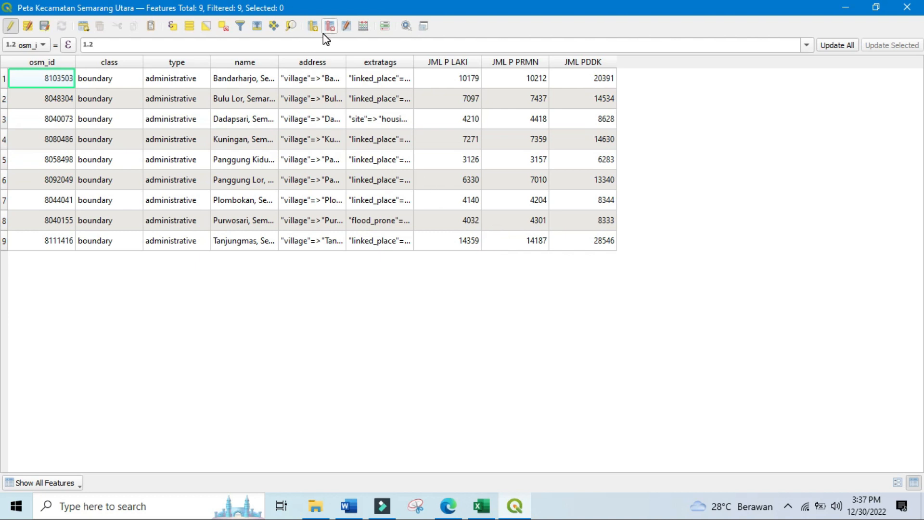
Add a decimal number (real) field named L. WILAYAH with length 10 and precision 3 to the attribute table
left_click(312, 27)
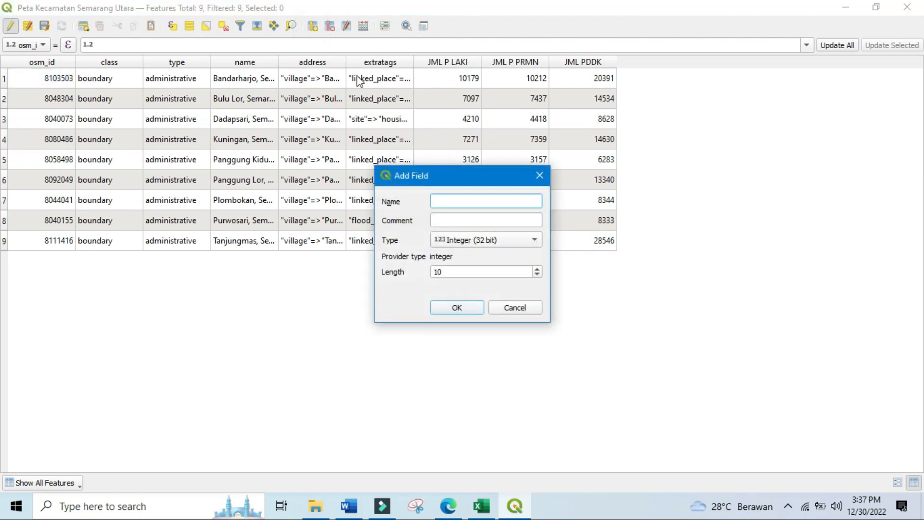
type("L. WILAYAH")
left_click(497, 238)
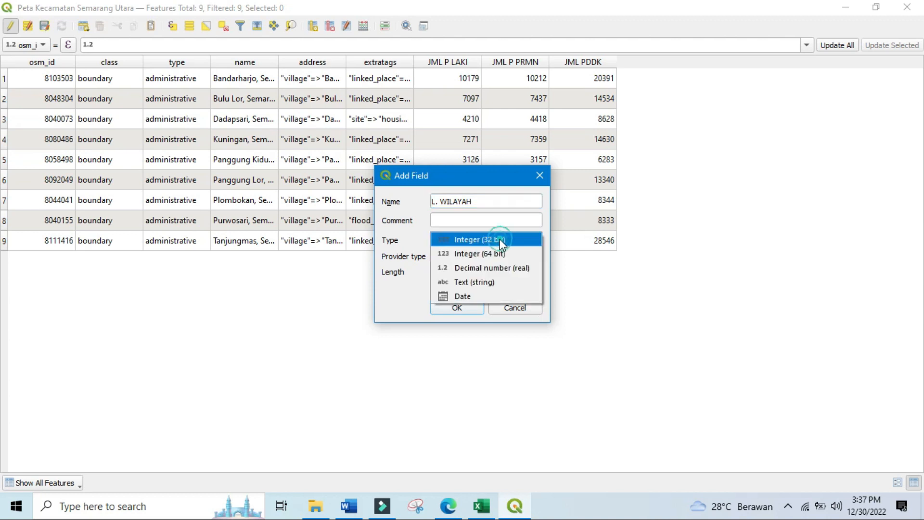
left_click(498, 271)
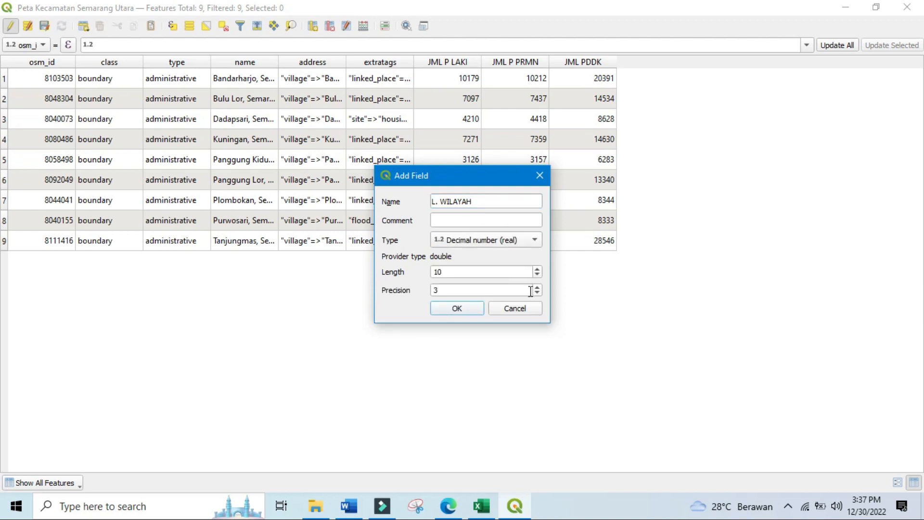
left_click(466, 309)
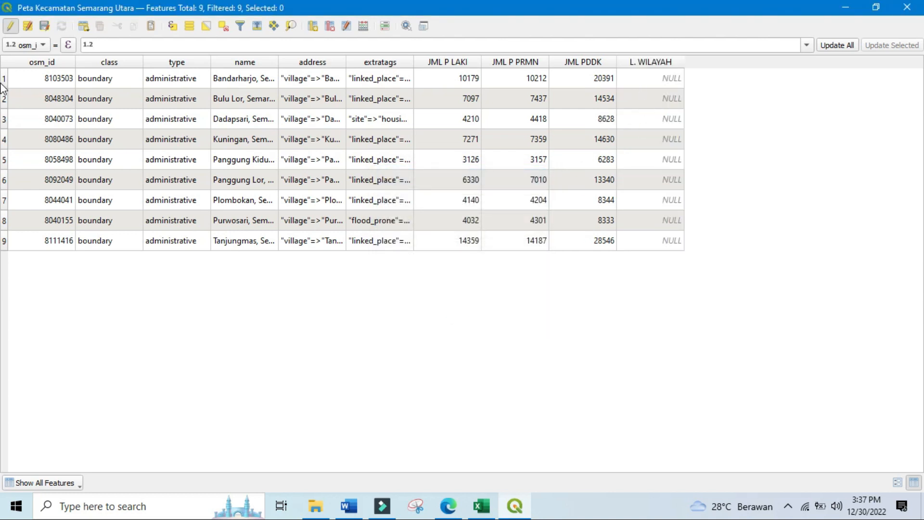
Place the attribute table beside the Excel workbook, with the L. WILAYAH column and the LUAS (km2) list on Sheet1 both showing
key("super+Left")
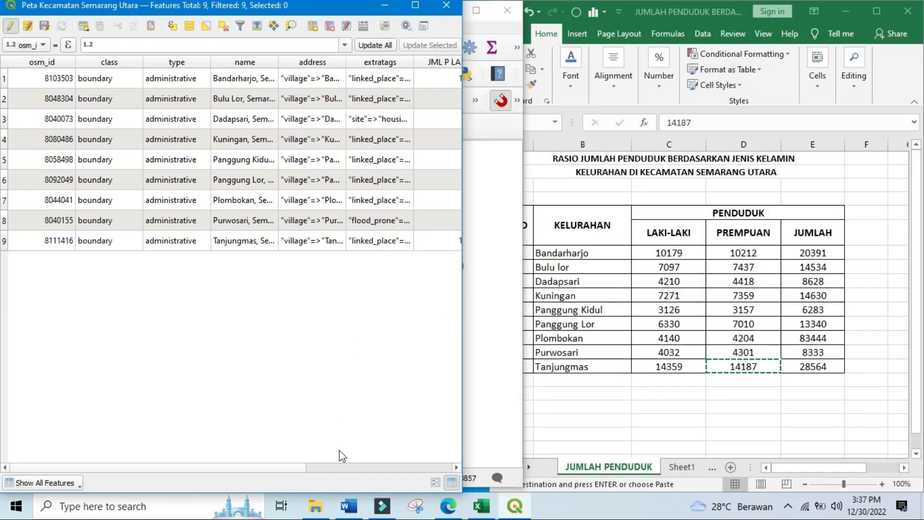
left_click_drag(307, 468, 472, 428)
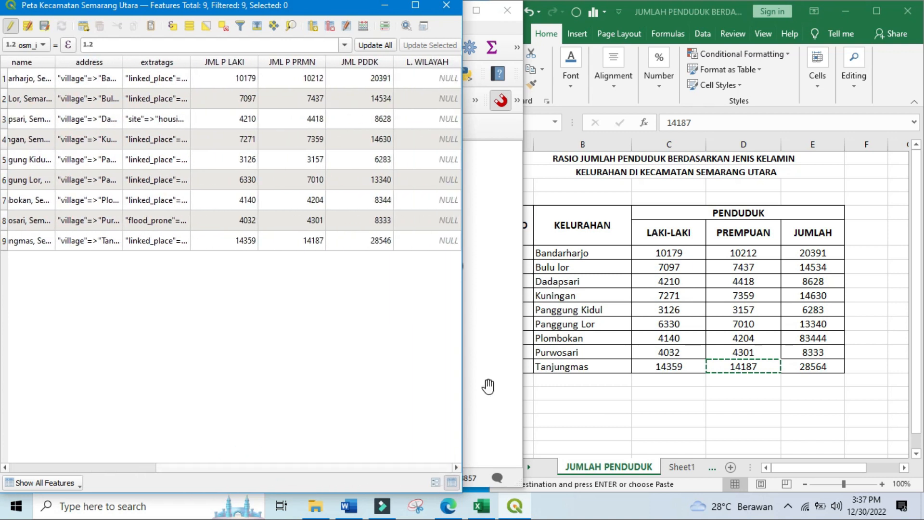
left_click(794, 269)
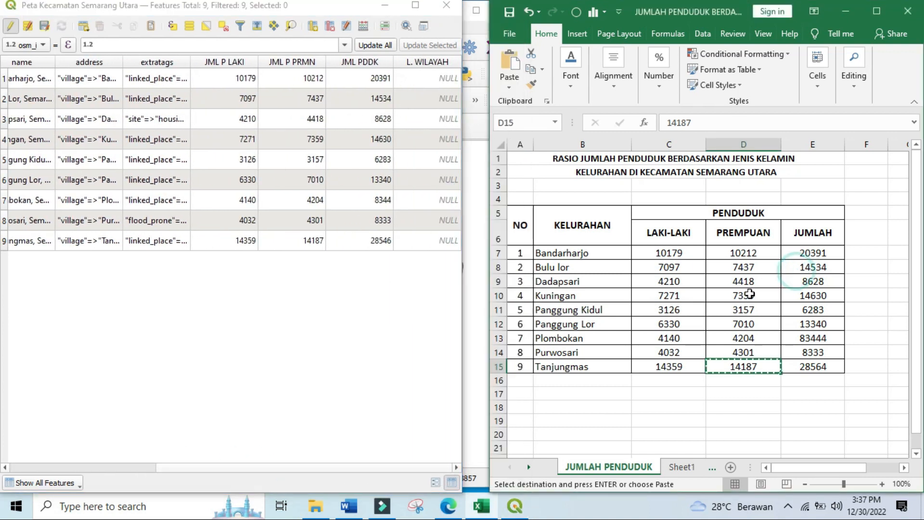
left_click(681, 466)
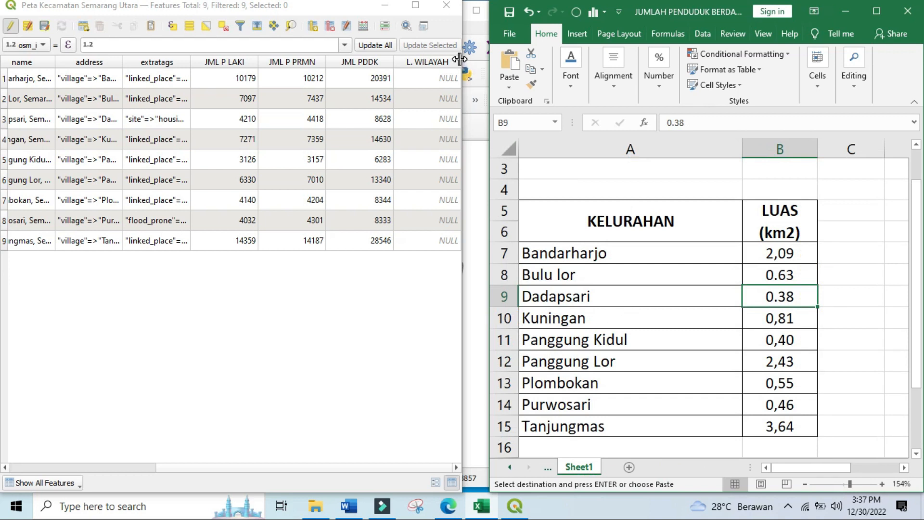
left_click_drag(462, 32, 512, 35)
Fill L. WILAYAH from the LUAS list, Bandarharjo to Tanjungmas: 2.09, 0.63, 0.38, 0.81, 0.4, 2.43, 0.55, 0.46 and 3.64
double_click(495, 83)
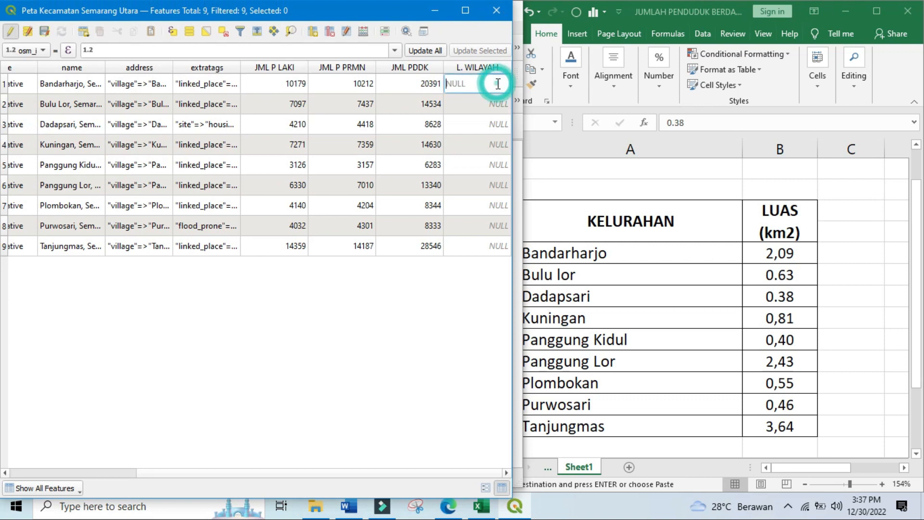
type("2")
key("Down")
type("0.63")
key("Down")
type("0.38")
key("Down")
type("0.81")
key("Down")
type("0.42.43")
key("Down")
type("0.55")
key("Down")
type("0.46")
key("Down")
type("3.6")
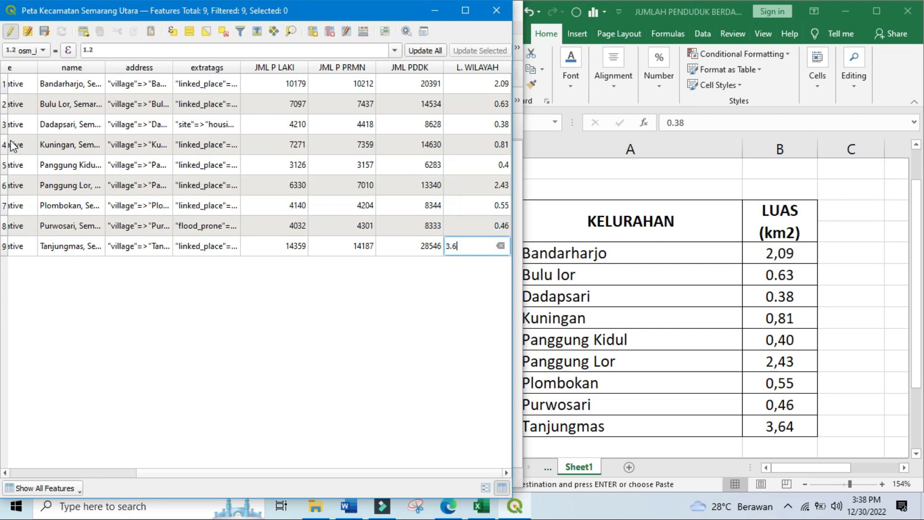
type("4")
double_click(113, 124)
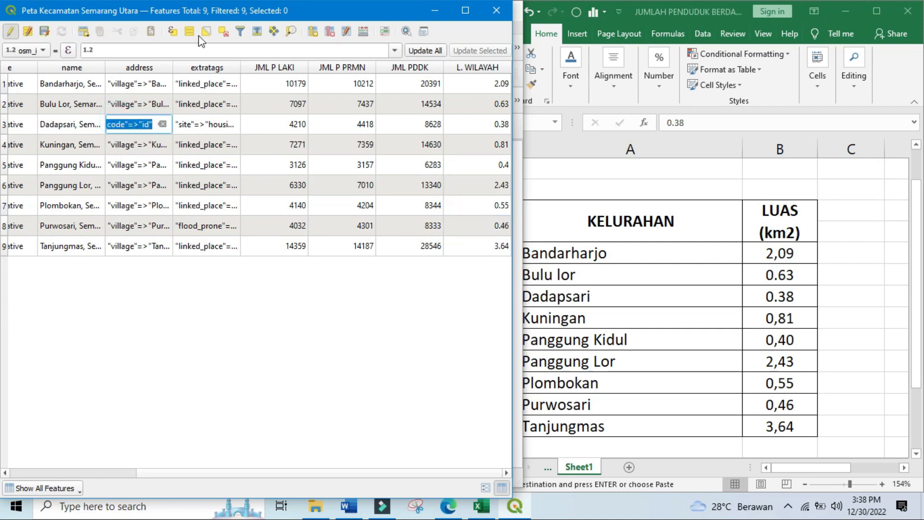
left_click(477, 298)
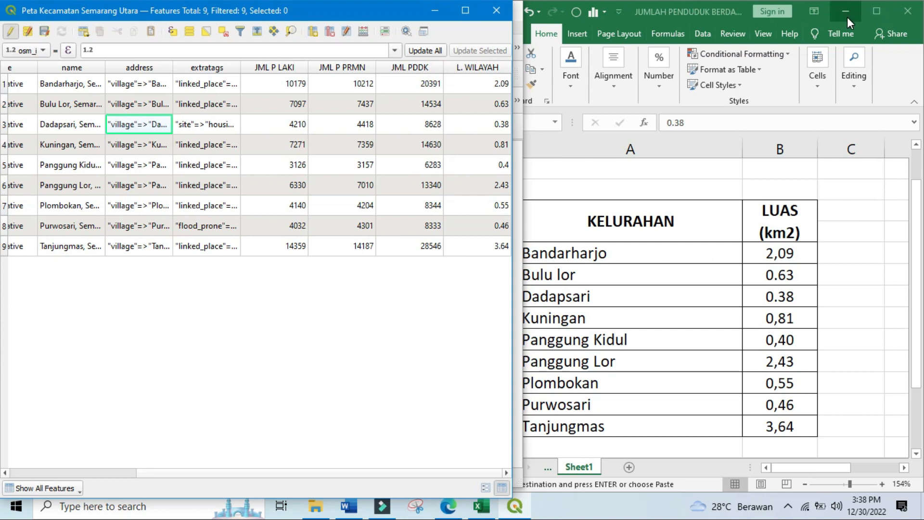
Close the Excel workbook without saving its changes and maximize the attribute table
left_click(905, 19)
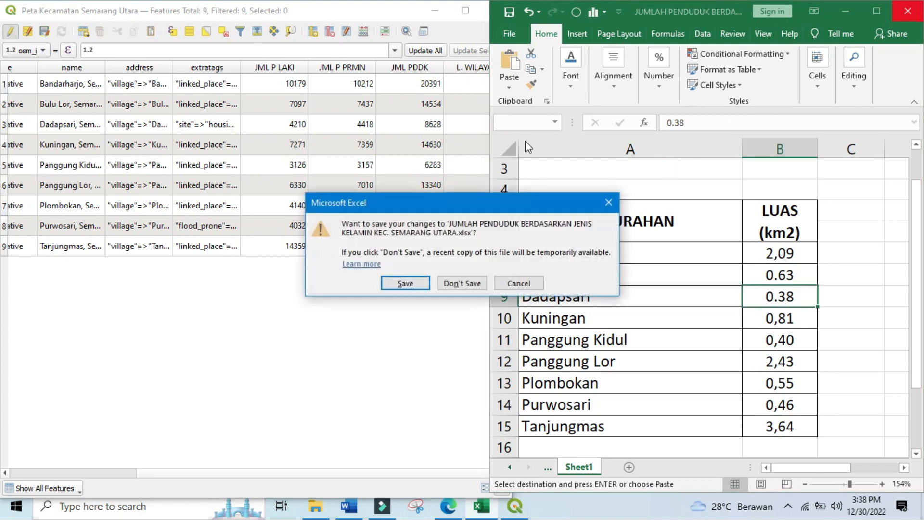
left_click(460, 283)
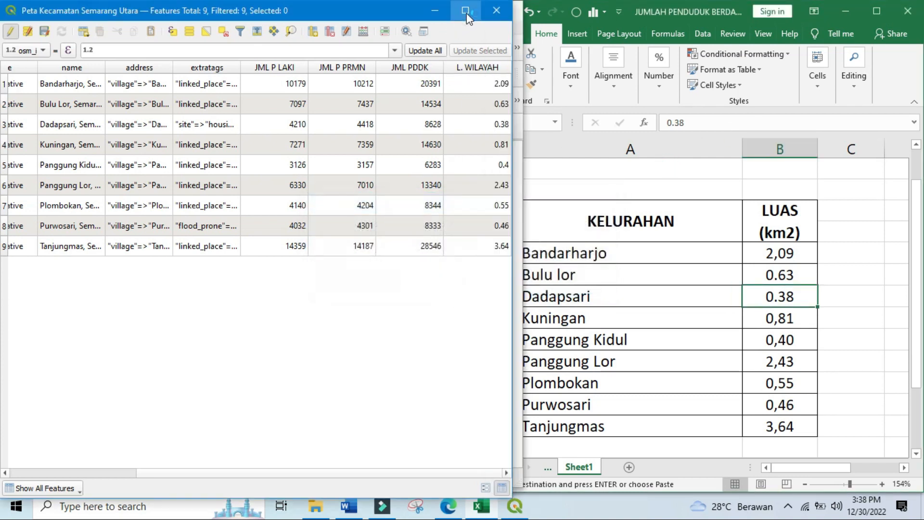
left_click(465, 10)
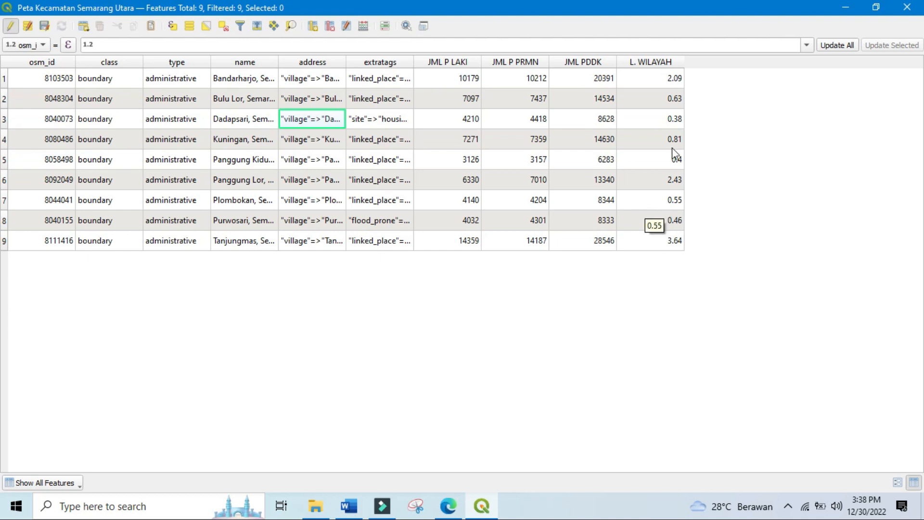
Set up a new decimal field named KPDTN PDDK with length 10 and precision 2 in the field calculator, and list the available fields
left_click(369, 31)
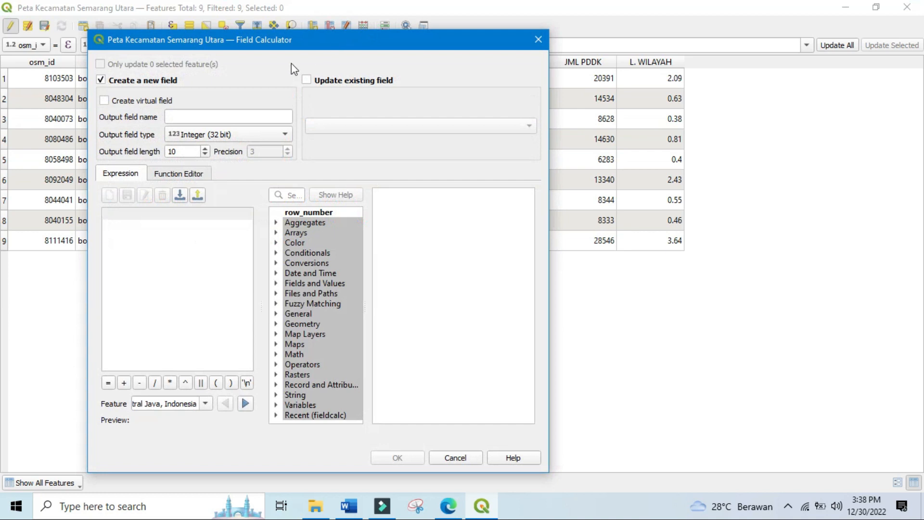
left_click(216, 119)
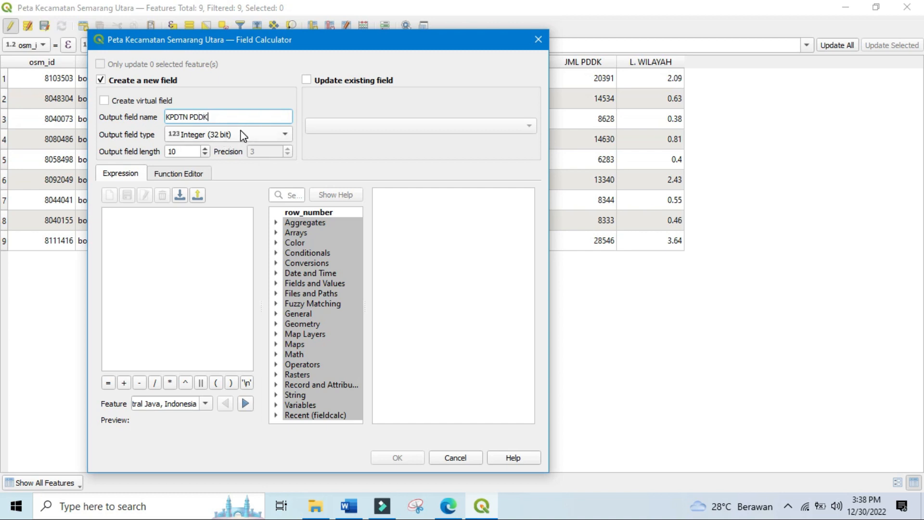
left_click(257, 135)
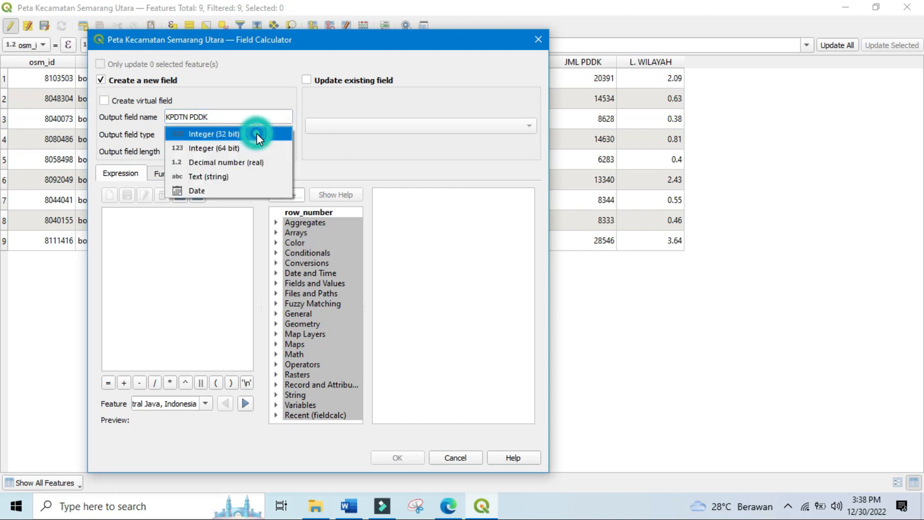
left_click(262, 164)
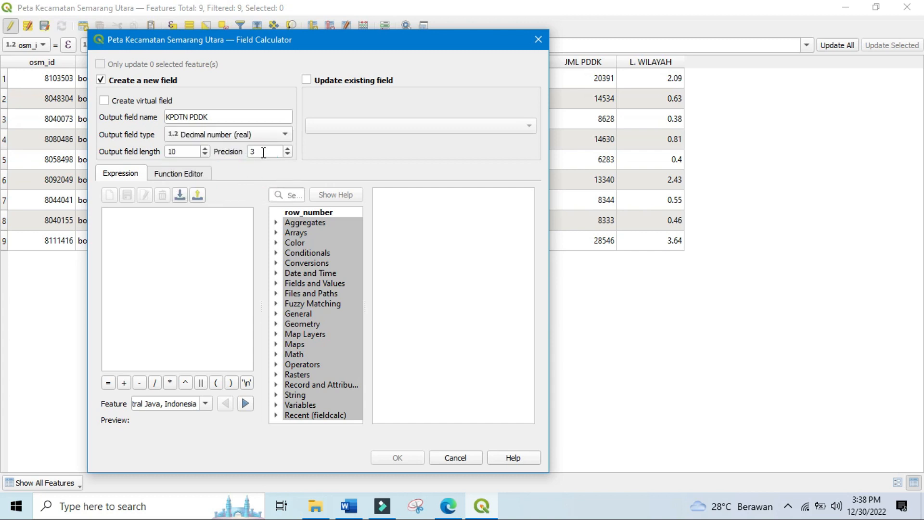
left_click(288, 154)
left_click(277, 282)
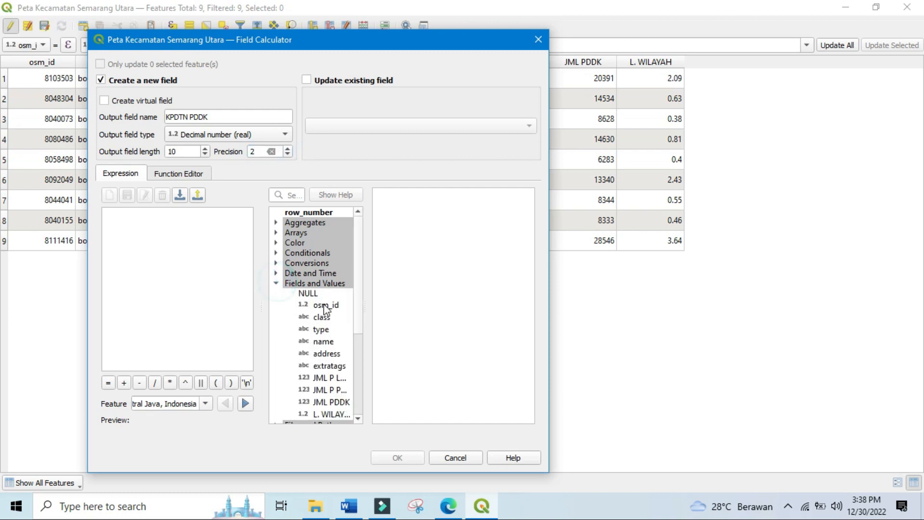
scroll(324, 305, "down", 1)
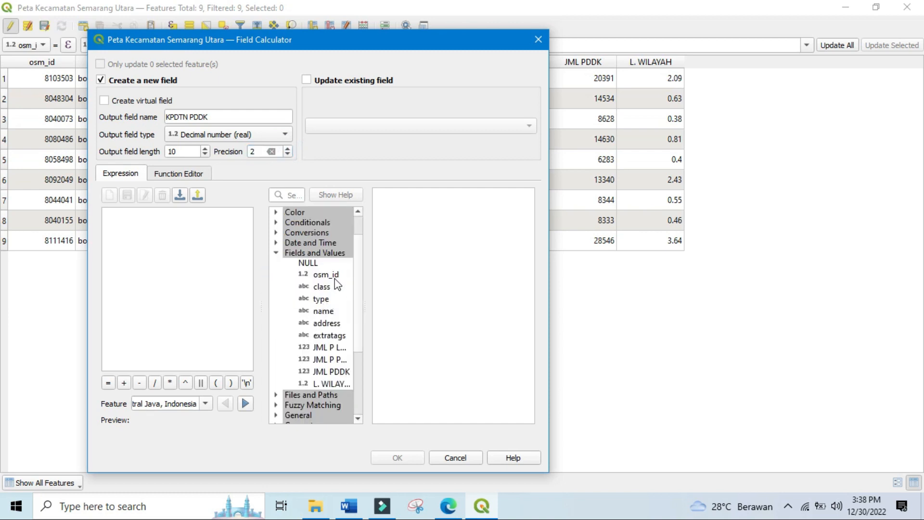
left_click(333, 372)
left_click(155, 383)
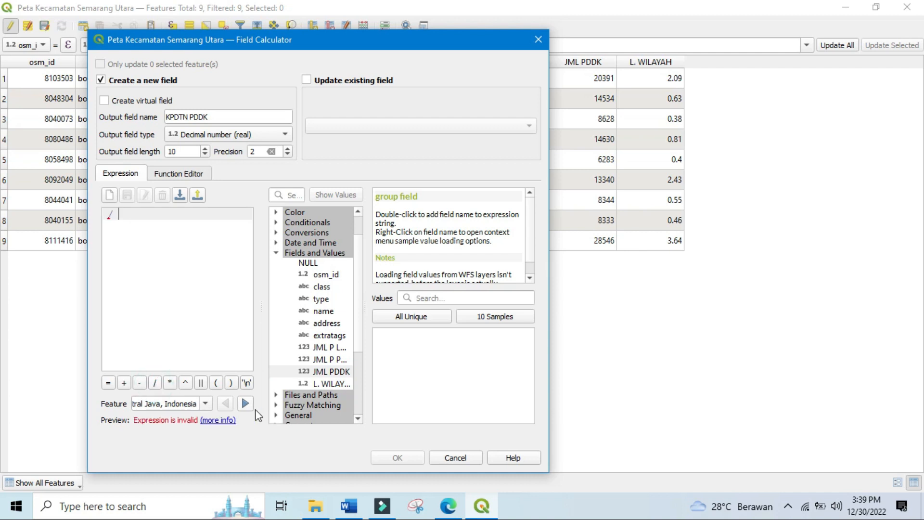
left_click(320, 384)
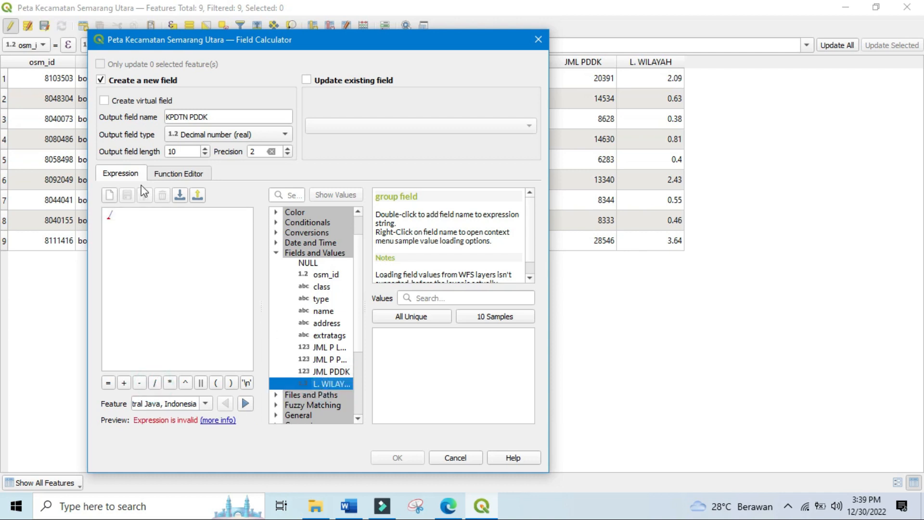
left_click(114, 215)
key("BackSpace")
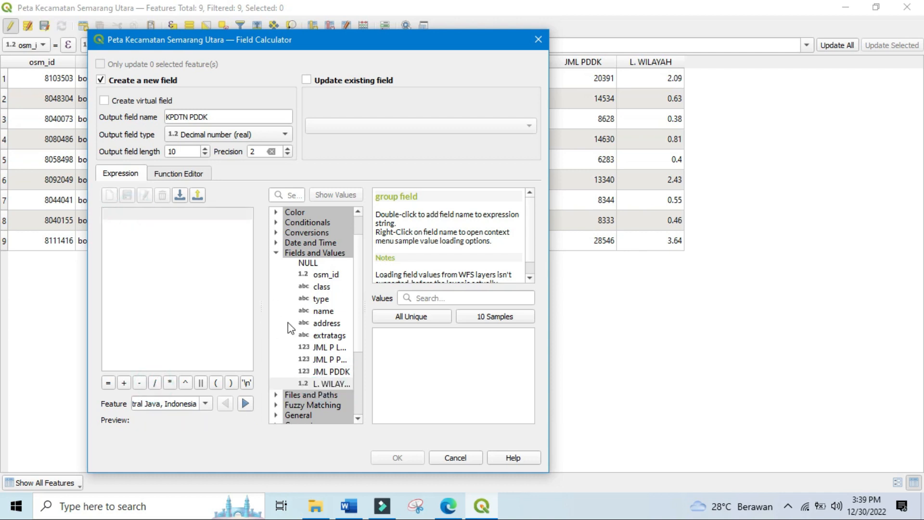
Calculate the KPDTN PDDK field with the expression "JML PDDK" / "L. WILAYAH"
double_click(332, 372)
left_click(154, 383)
double_click(310, 383)
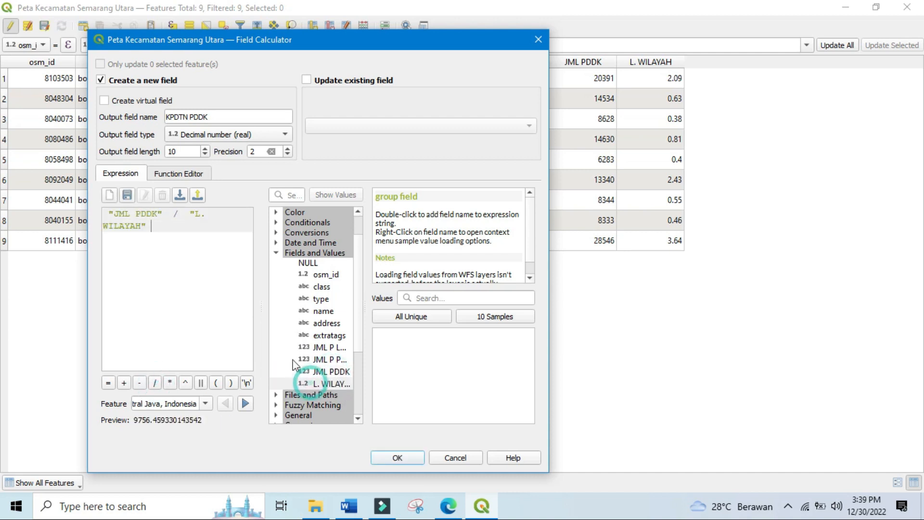
left_click(397, 457)
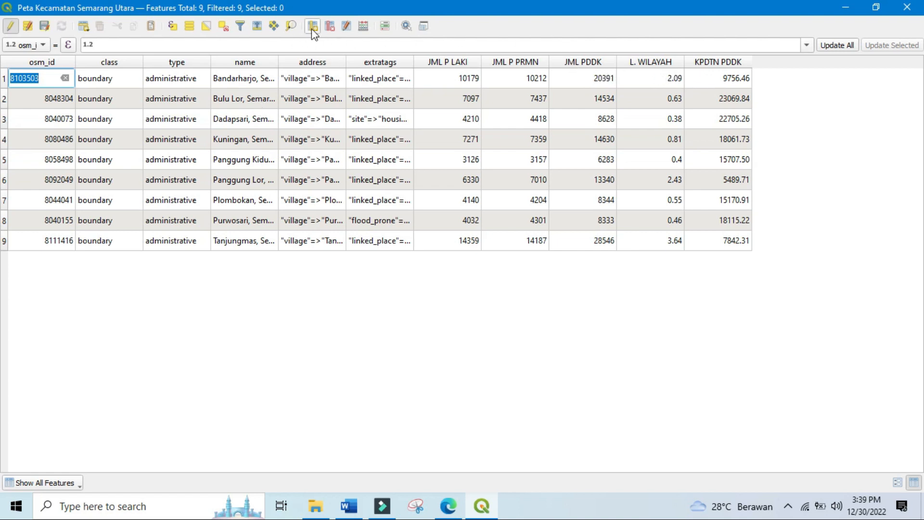
Delete the fields osm_id, class, type, address, extratags, JML P LAKI and JML P PRMN from the attribute table
left_click(329, 28)
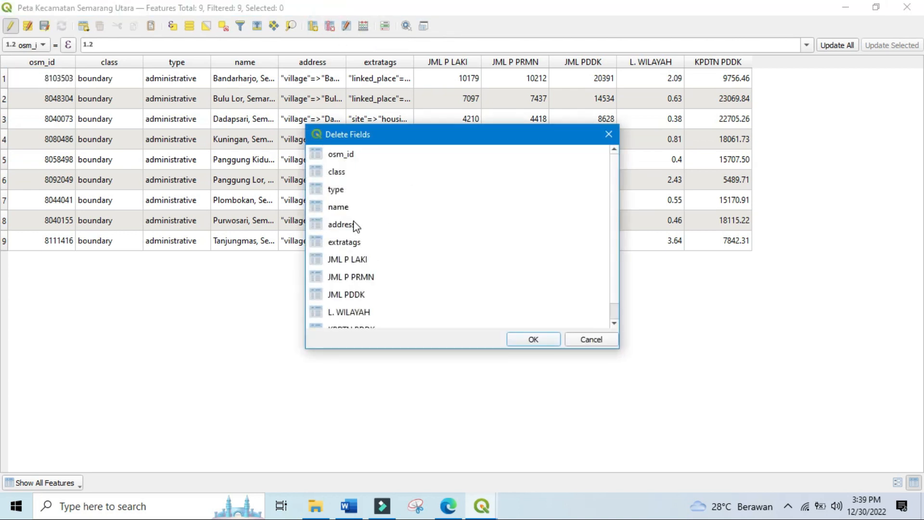
left_click(332, 154)
left_click(343, 172)
left_click(342, 189)
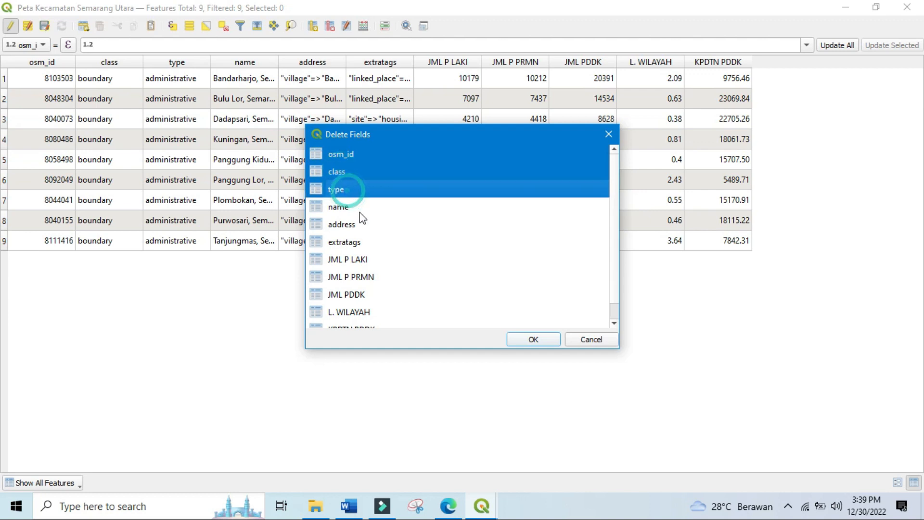
left_click(347, 225)
left_click(355, 243)
scroll(387, 244, "down", 1)
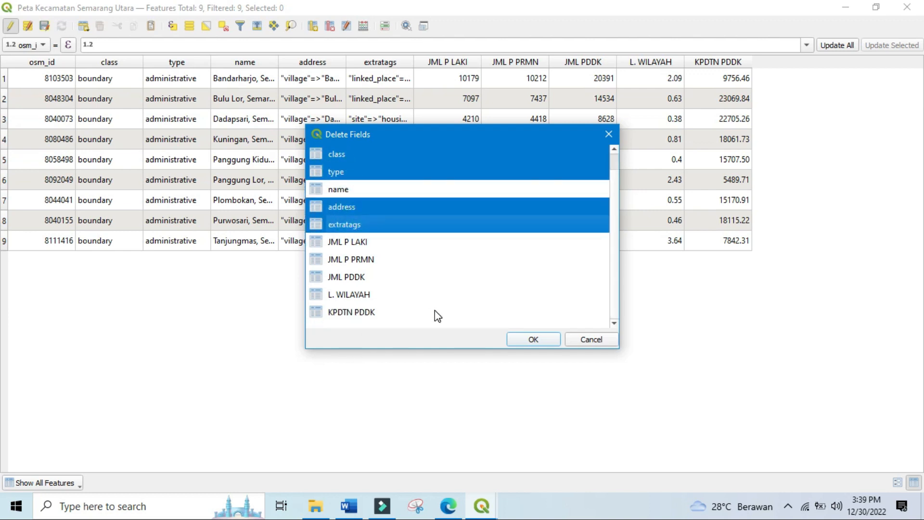
left_click(338, 245)
left_click(367, 261)
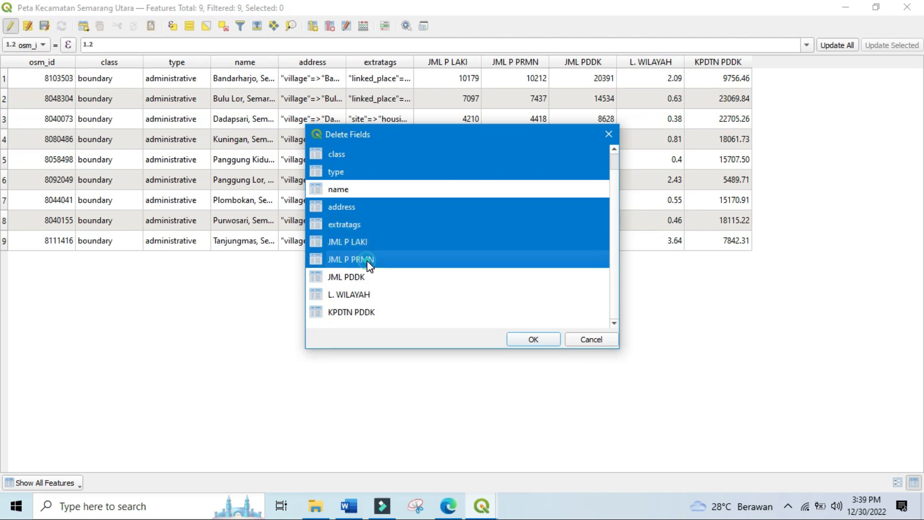
left_click(534, 340)
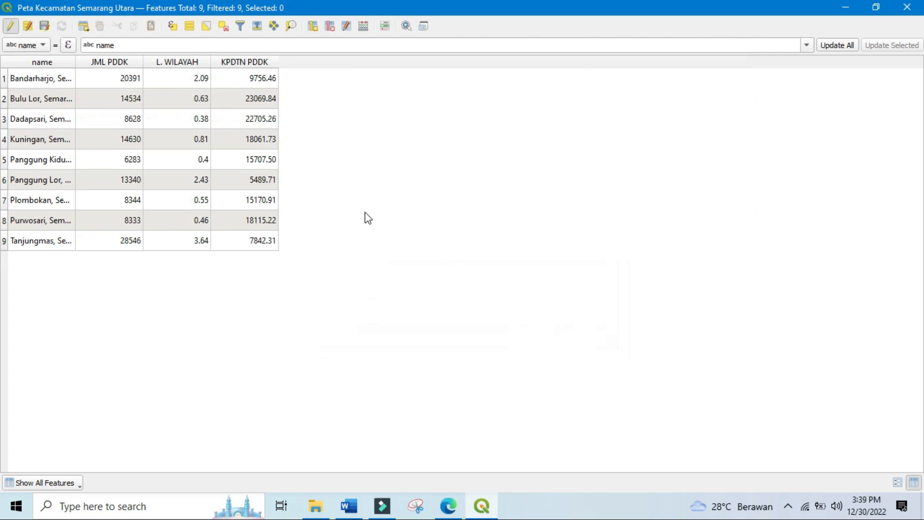
Widen the name column and shorten the first two kelurahan names to just Bandarharjo and Bulu Lor
left_click_drag(75, 61, 314, 91)
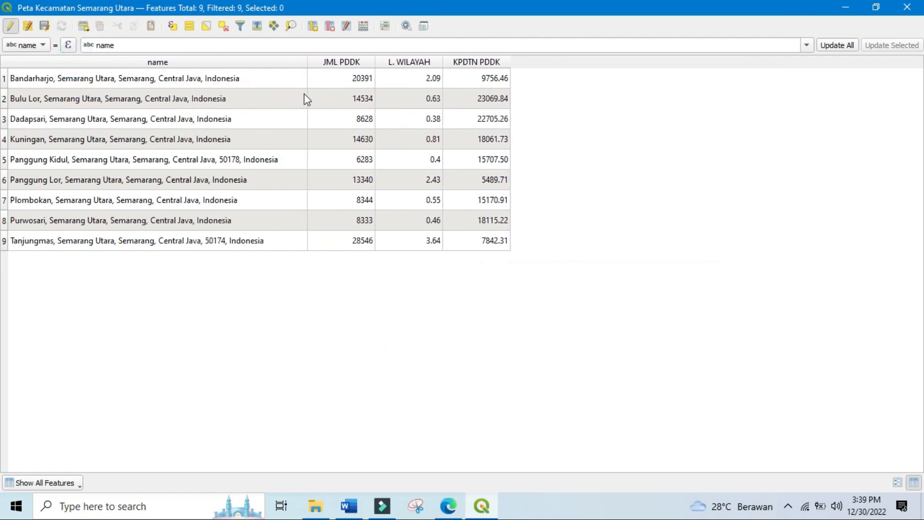
double_click(56, 80)
left_click(57, 80)
left_click_drag(56, 79, 245, 91)
key("BackSpace")
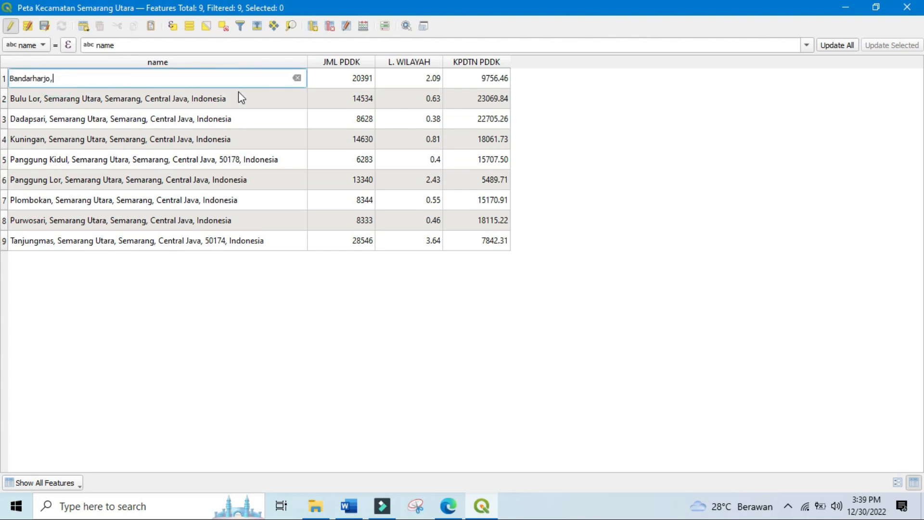
double_click(62, 101)
left_click(40, 100)
left_click_drag(41, 100, 235, 98)
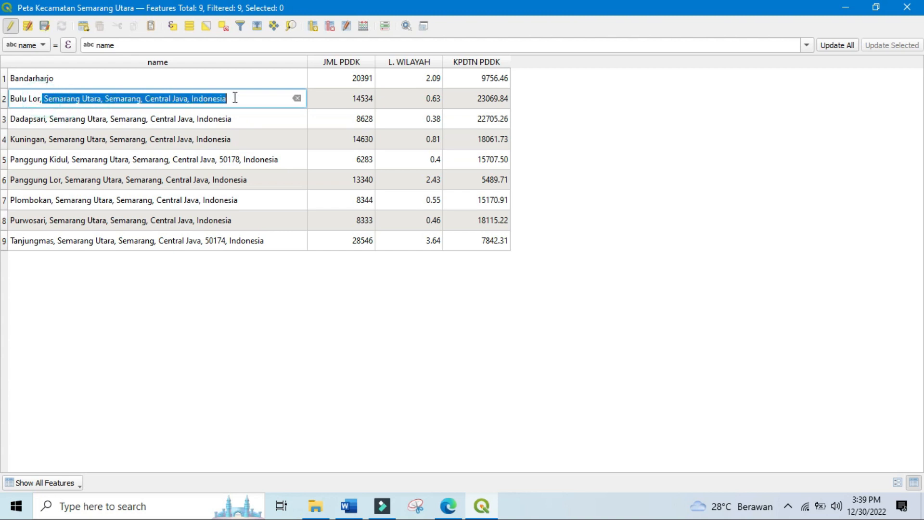
key("BackSpace")
key("BackSpace")
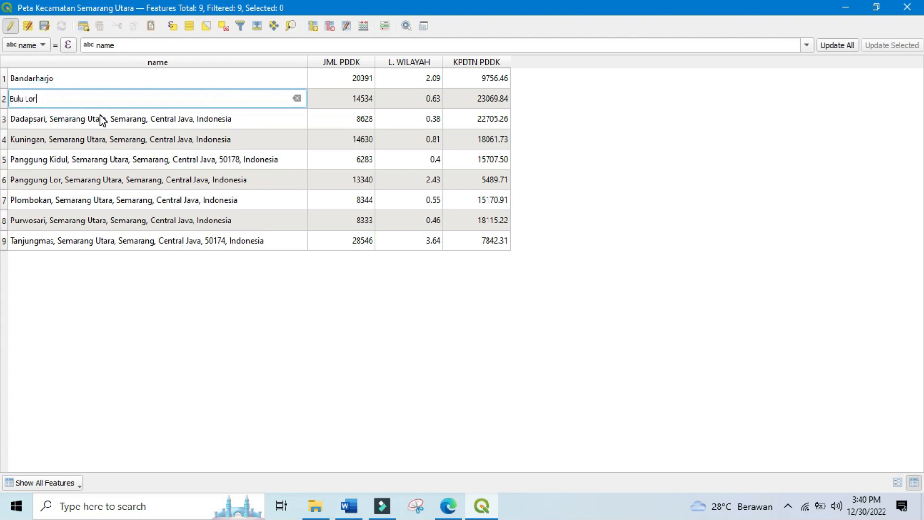
Shorten the ninth kelurahan name to just Tanjungmas and close the attribute table
double_click(268, 239)
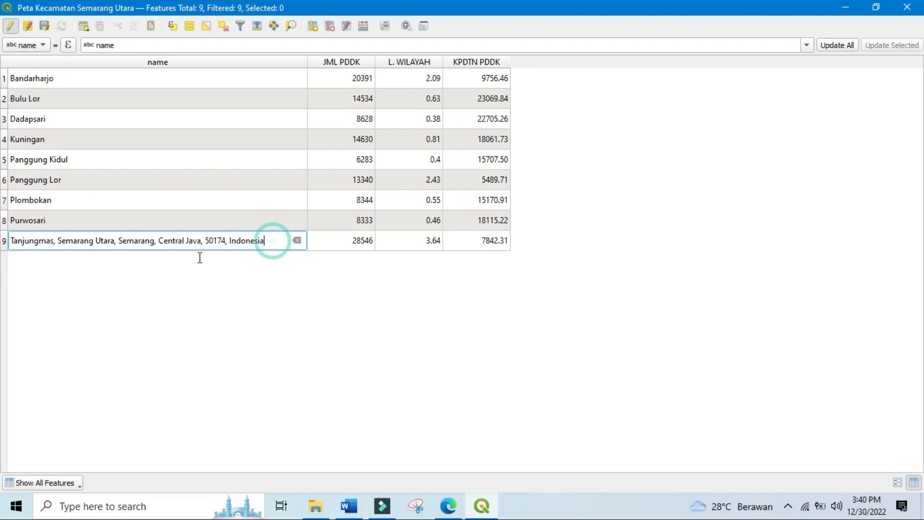
left_click_drag(265, 241, 58, 243)
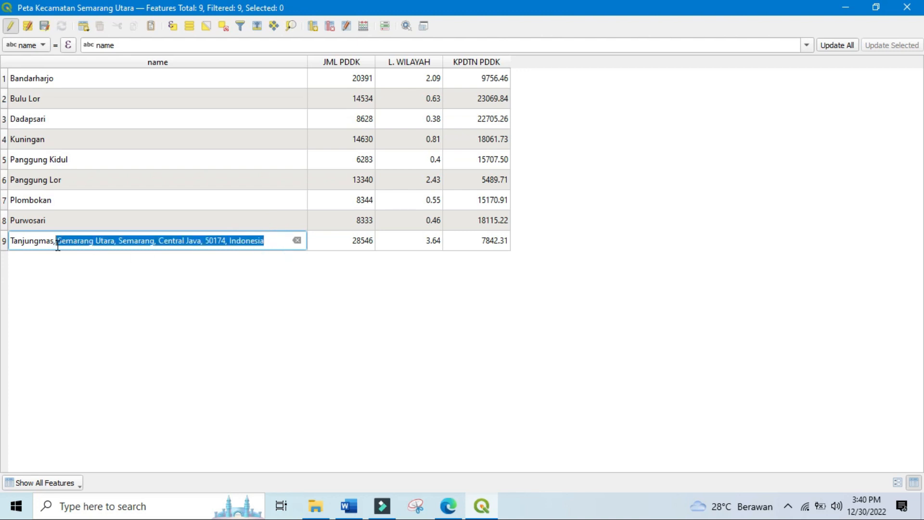
key("BackSpace")
key("BackSpace")
key("BackSpace")
left_click(86, 238)
type("s")
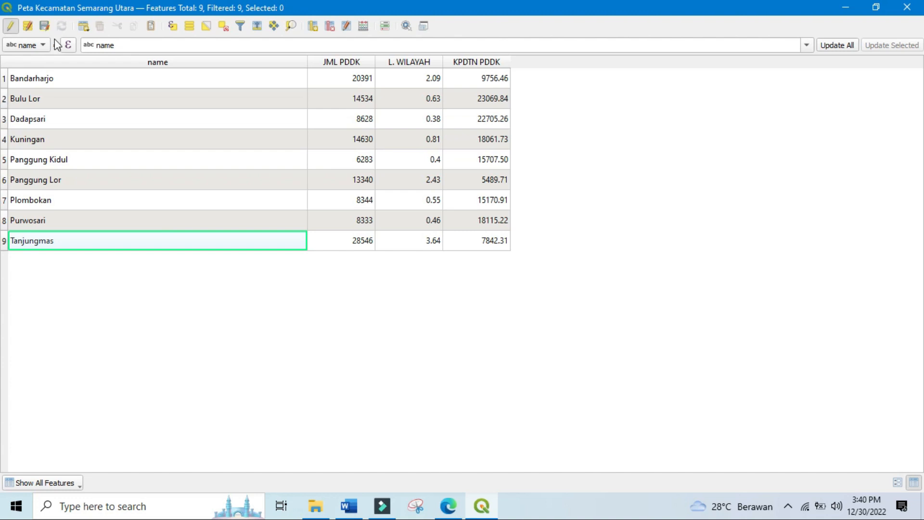
left_click(907, 7)
left_click(478, 10)
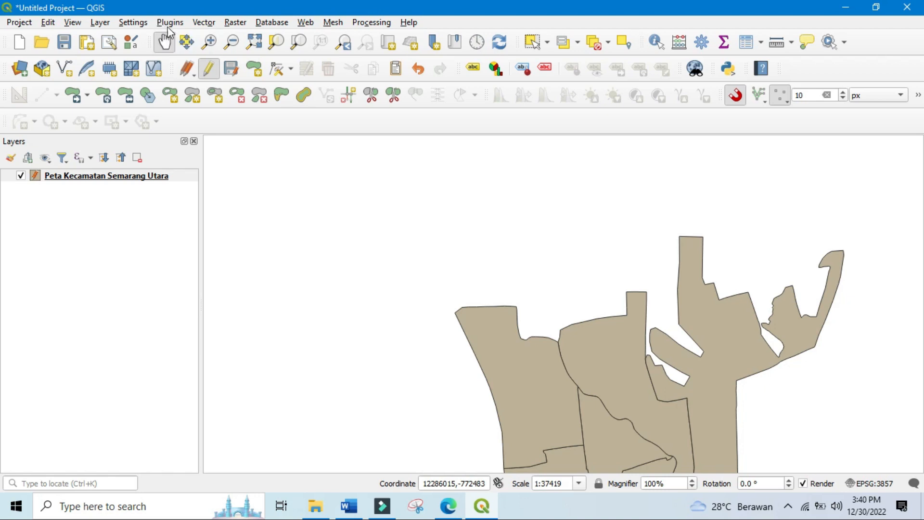
Search the plugin manager for SPREAD to check for the Spreadsheet Layers plugin, and close the manager
left_click(182, 23)
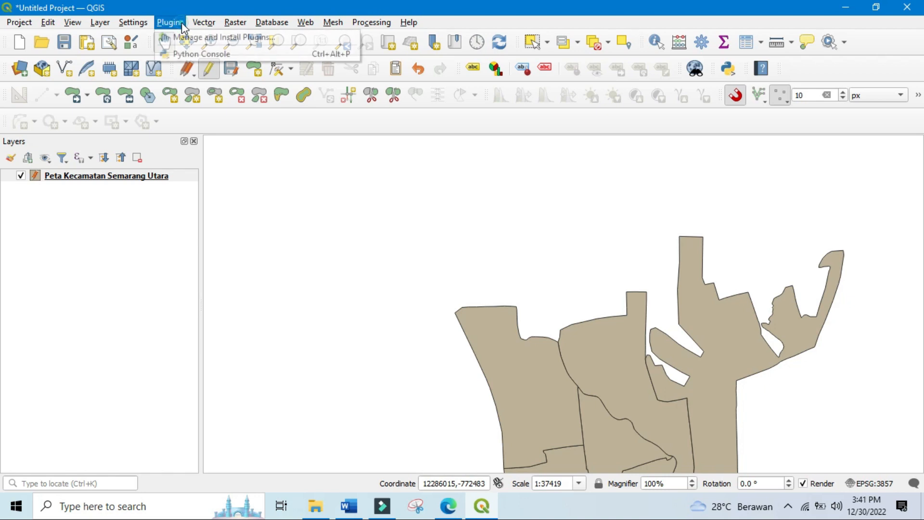
left_click(186, 24)
left_click(169, 23)
left_click(188, 38)
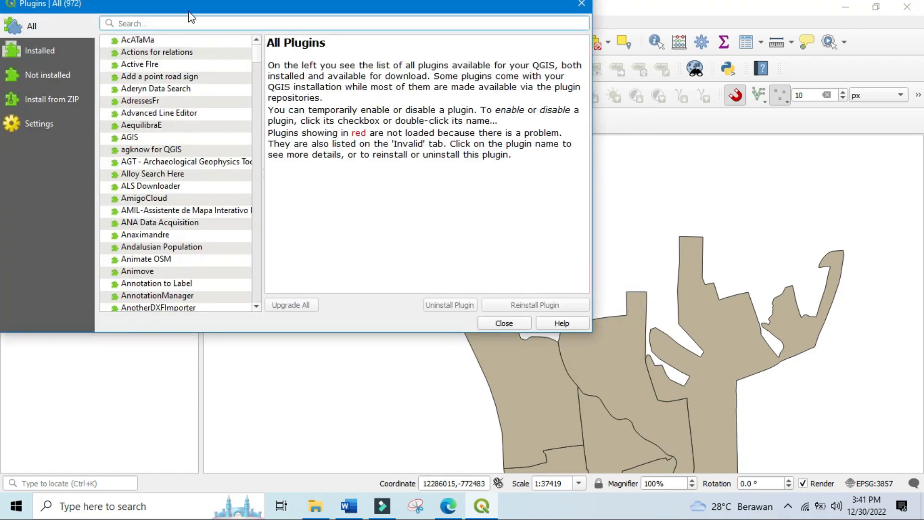
type("SPREAD")
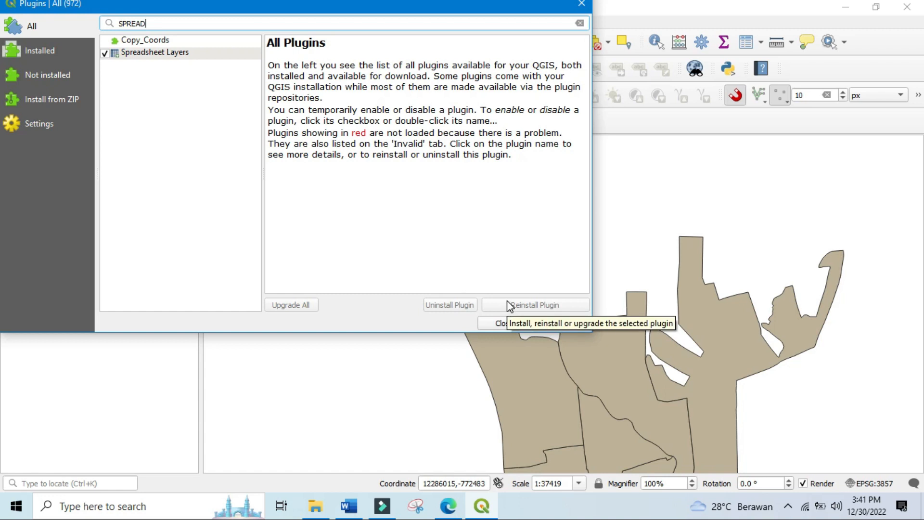
left_click(503, 323)
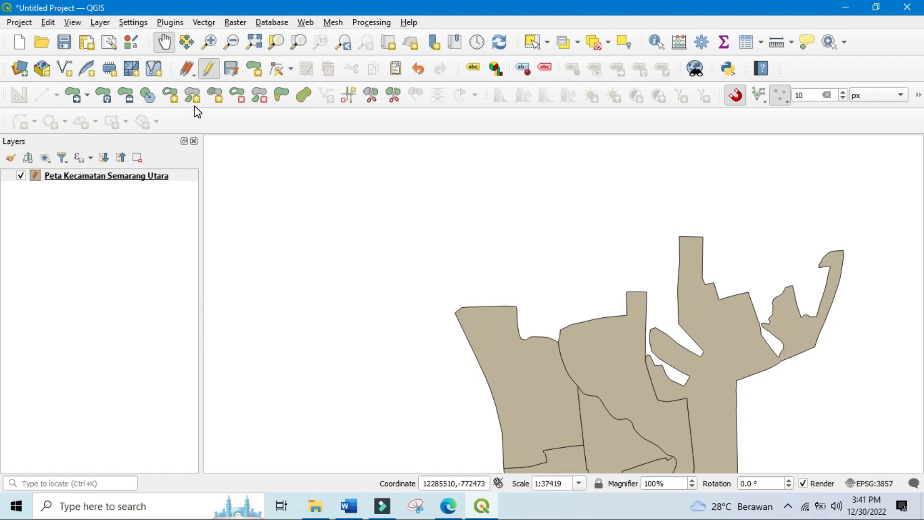
Start adding a spreadsheet layer and load DATA SIG.xlsx from the Downloads folder as its source
left_click(100, 22)
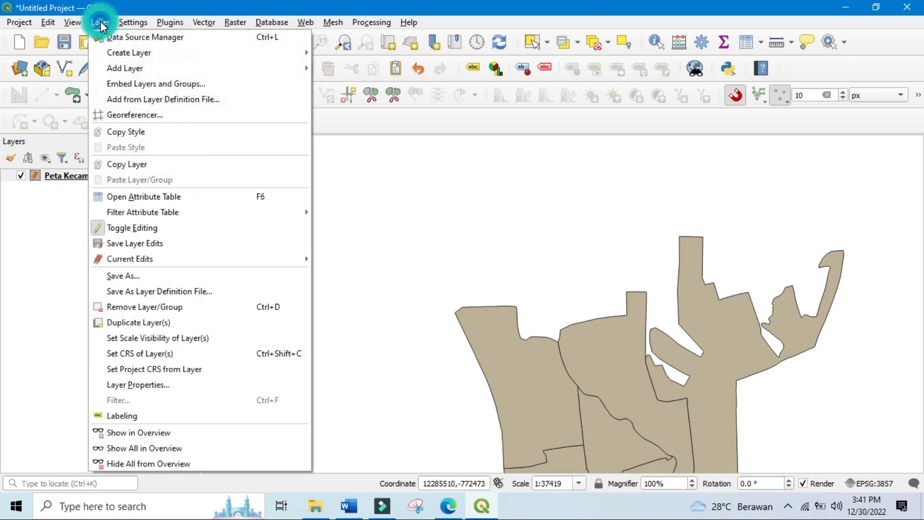
left_click(99, 22)
left_click(96, 20)
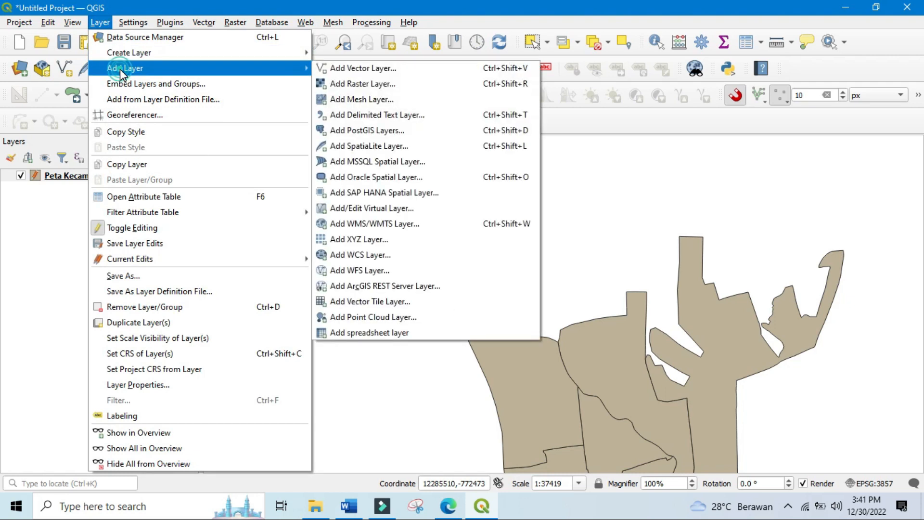
left_click(379, 340)
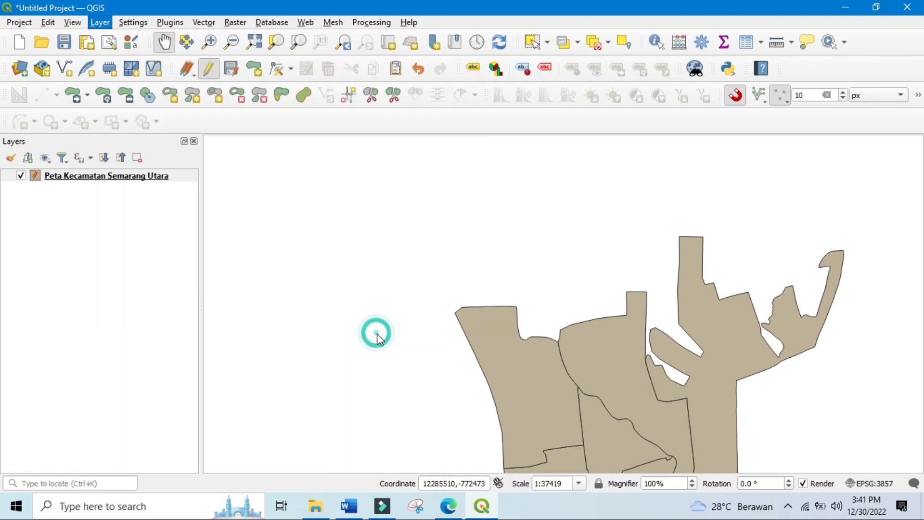
left_click(693, 43)
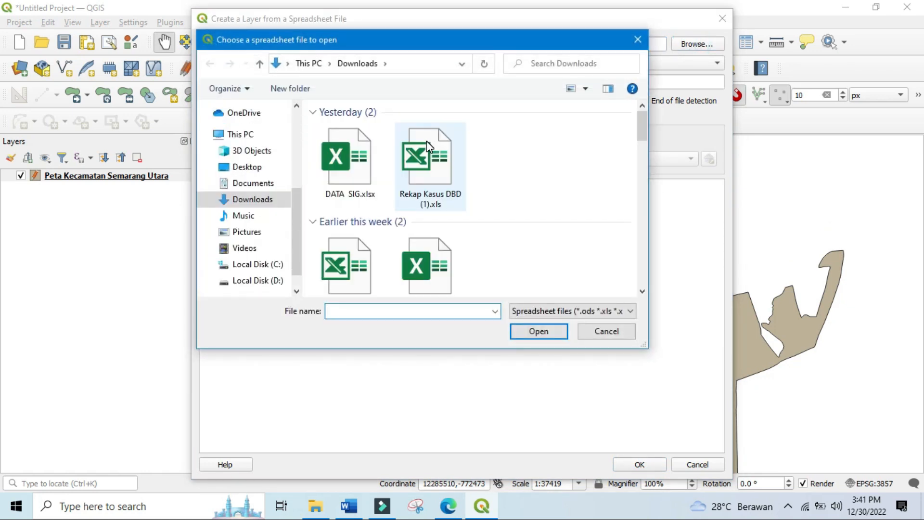
left_click(353, 171)
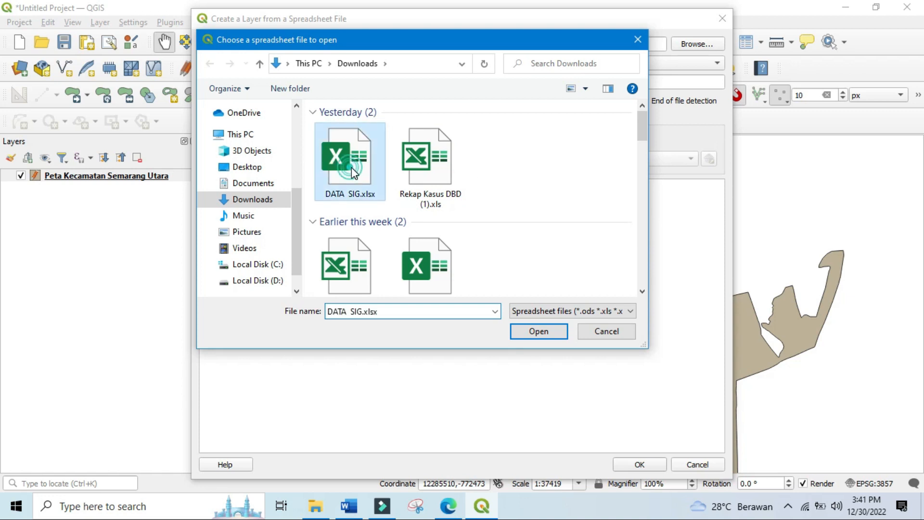
left_click(554, 331)
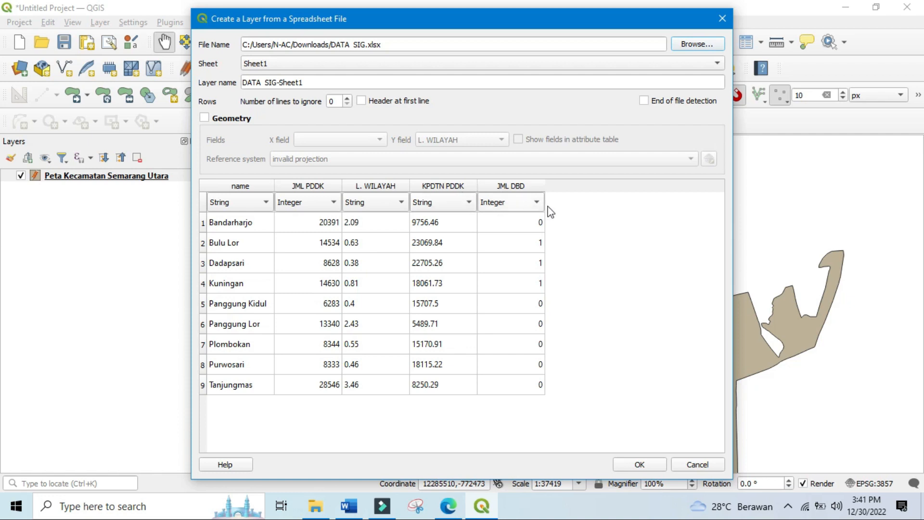
Set the JML PDDK, L. WILAYAH, KPDTN PDDK and JML DBD columns to type Real and create the spreadsheet layer
left_click(294, 202)
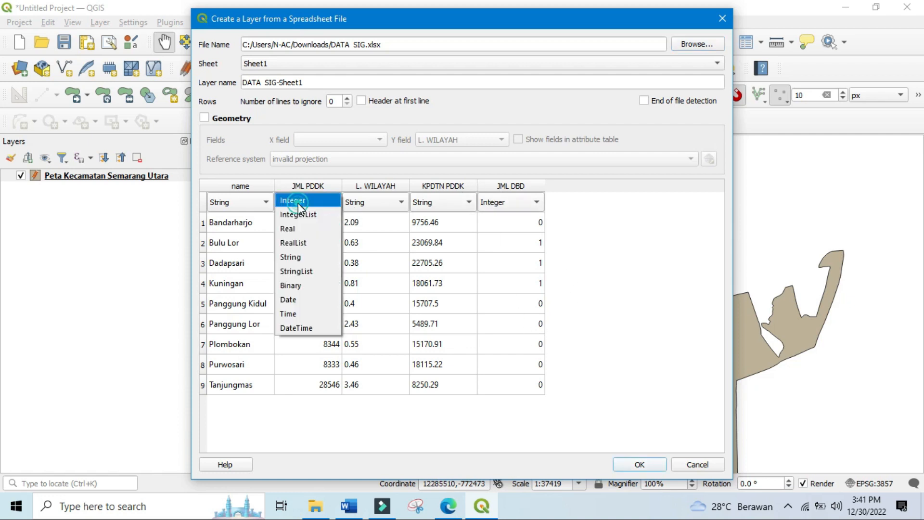
left_click(313, 229)
left_click(362, 202)
left_click(363, 172)
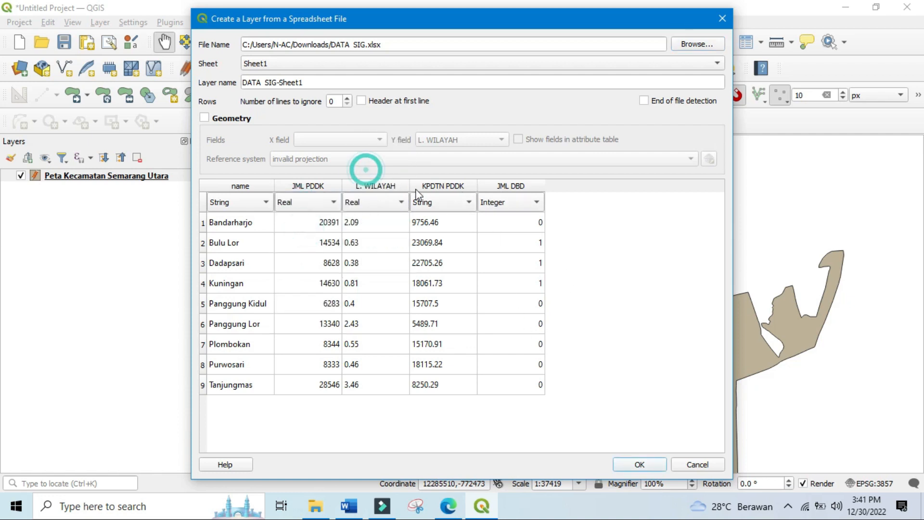
left_click(435, 202)
left_click(424, 172)
left_click(496, 202)
left_click(488, 227)
left_click(647, 463)
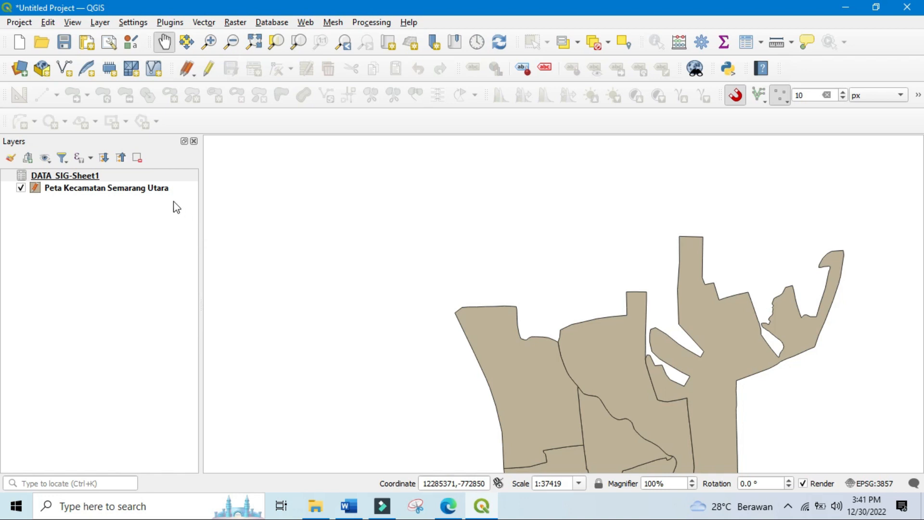
Set up a join from DATA SIG-Sheet1 to the Peta Kecamatan Semarang Utara layer on the name fields, limited to the JML DBD field
right_click(139, 188)
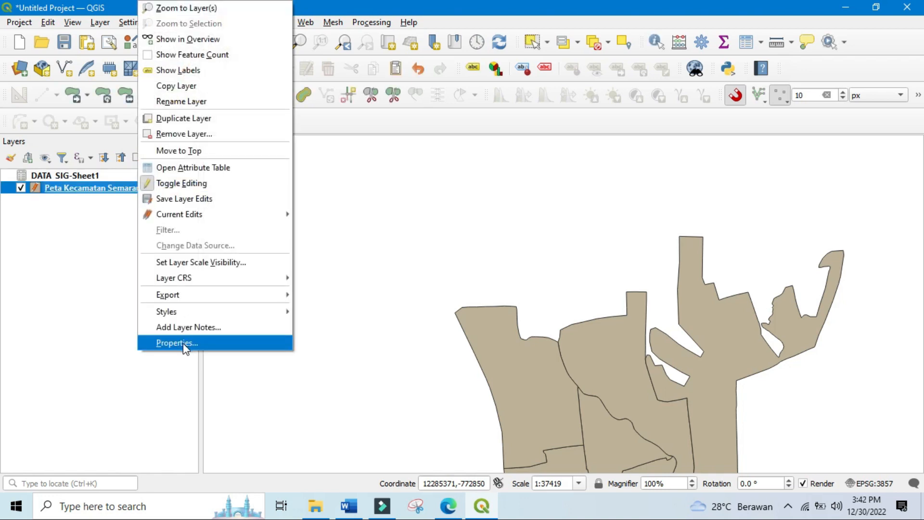
left_click(183, 343)
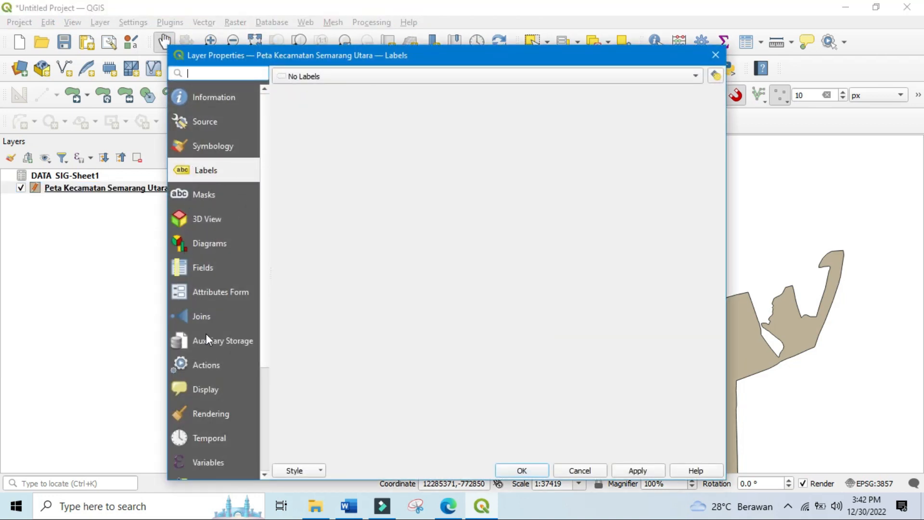
left_click(211, 320)
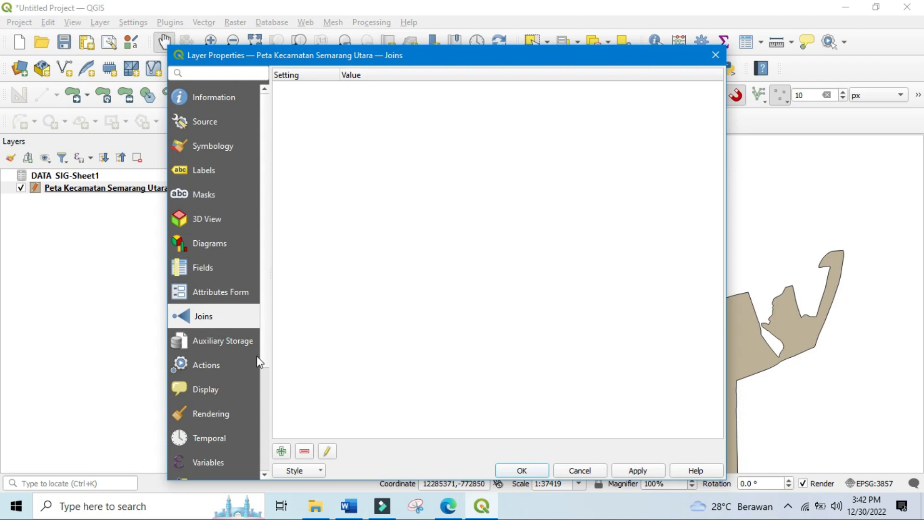
left_click(283, 452)
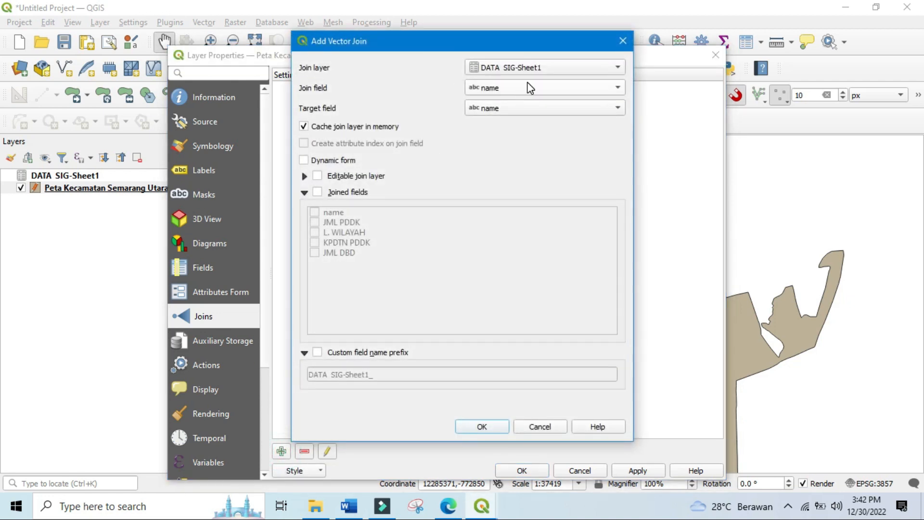
left_click(318, 191)
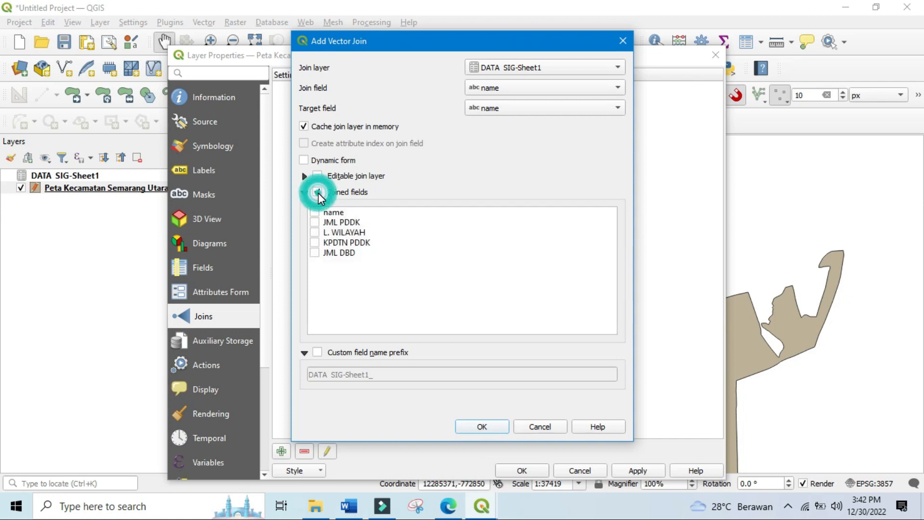
left_click(315, 253)
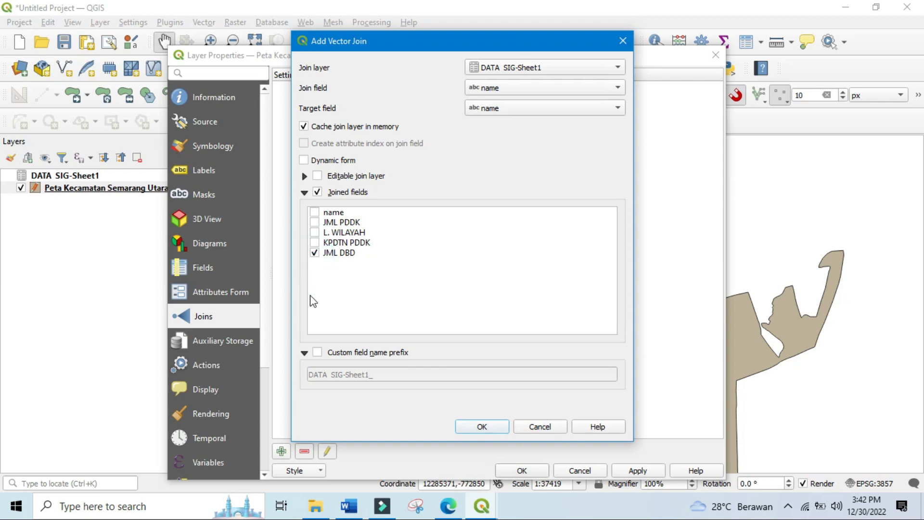
Give the join the custom field name prefix JML DBD and apply it to the layer
left_click(317, 351)
left_click_drag(373, 374, 309, 374)
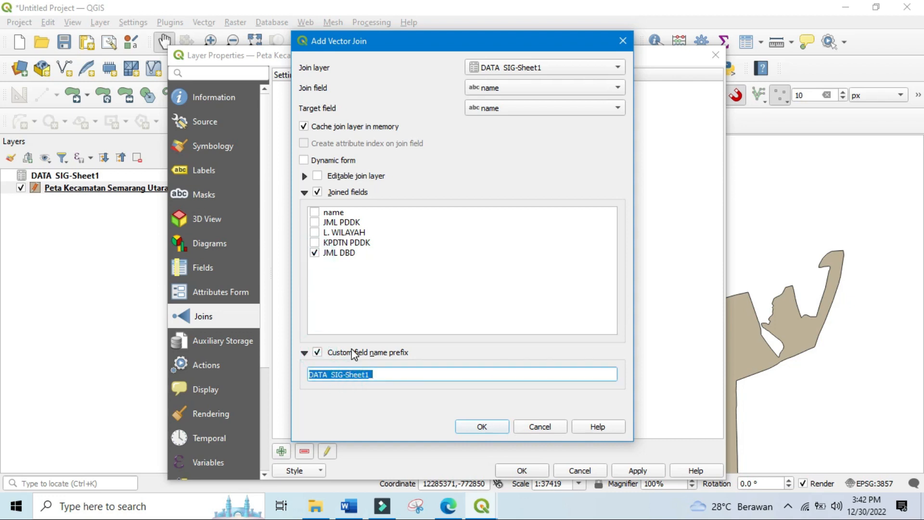
type("JML DBD")
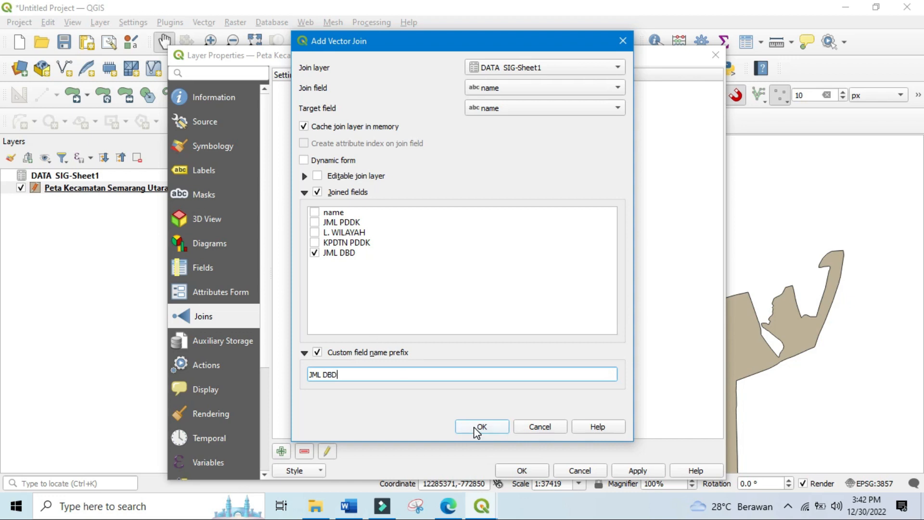
left_click(475, 427)
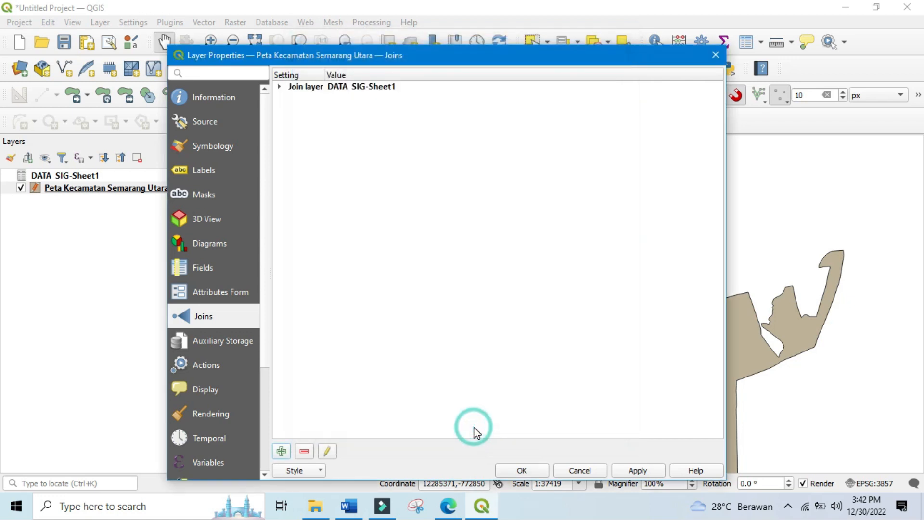
left_click(634, 474)
left_click(524, 470)
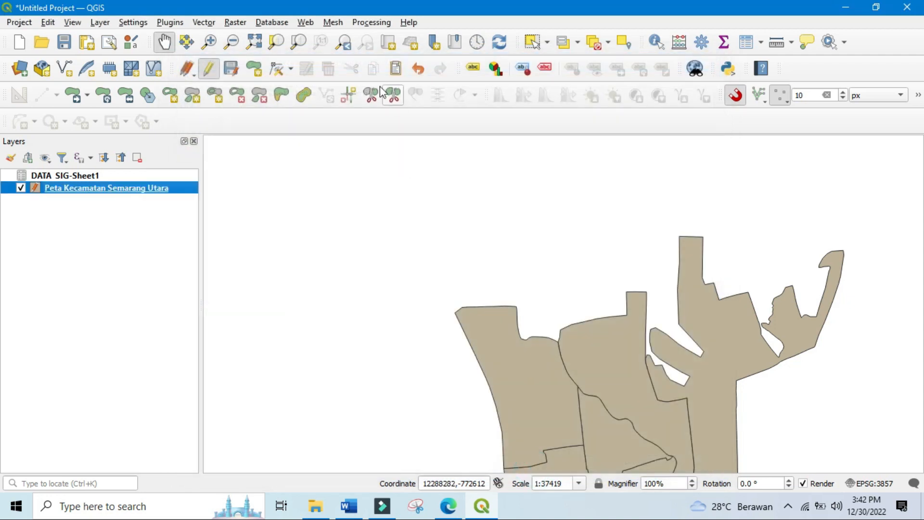
Set the Peta Kecamatan Semarang Utara layer's symbology to Categorized, using the JML DBDJML DBD field as the value
left_click_drag(542, 290, 424, 223)
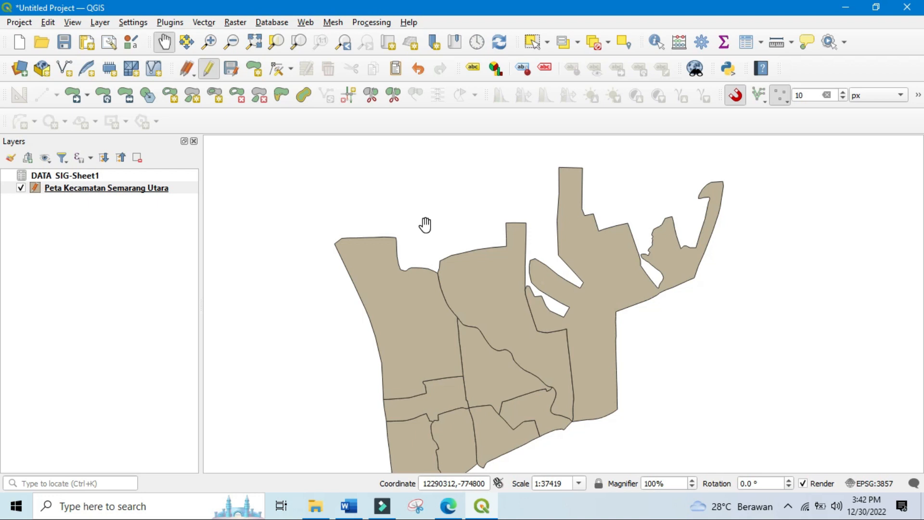
right_click(178, 188)
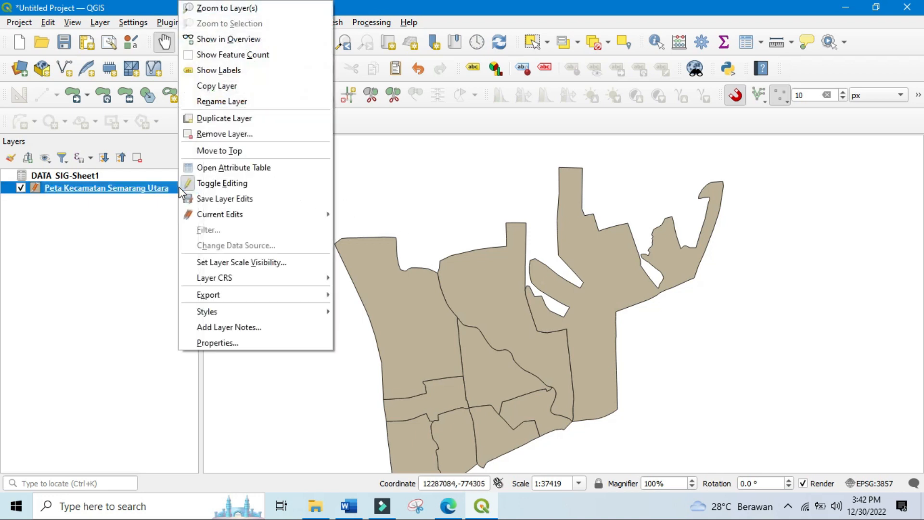
left_click(223, 341)
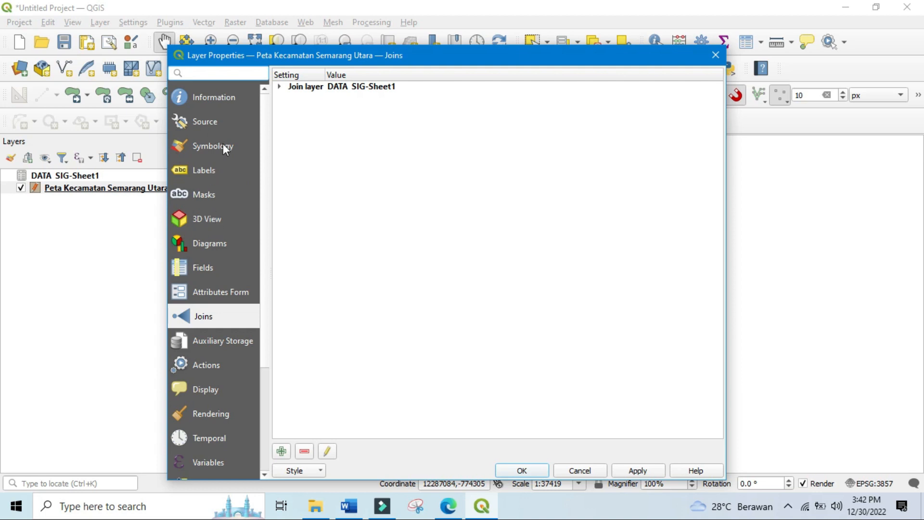
left_click(219, 146)
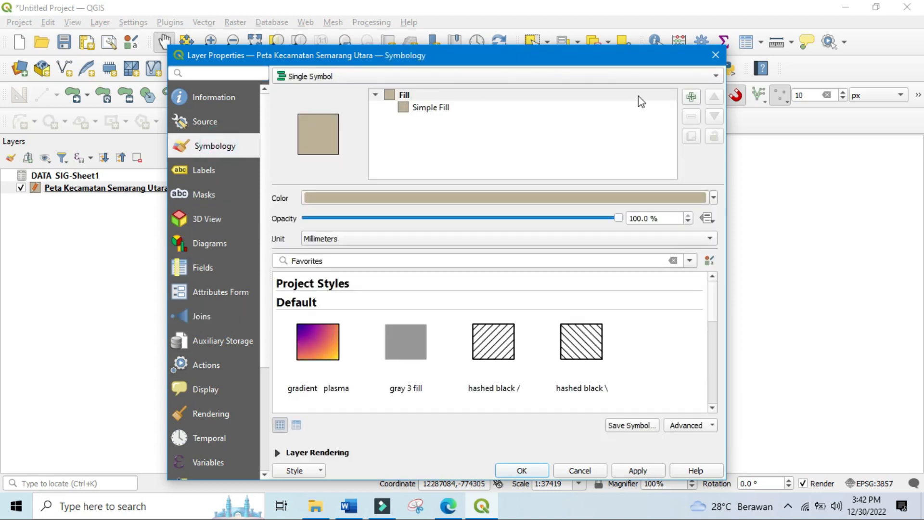
left_click(700, 77)
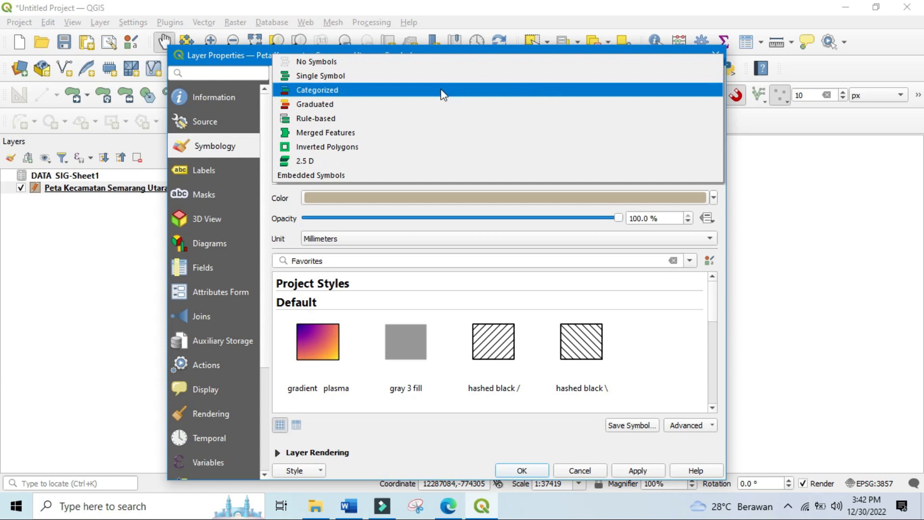
left_click(439, 96)
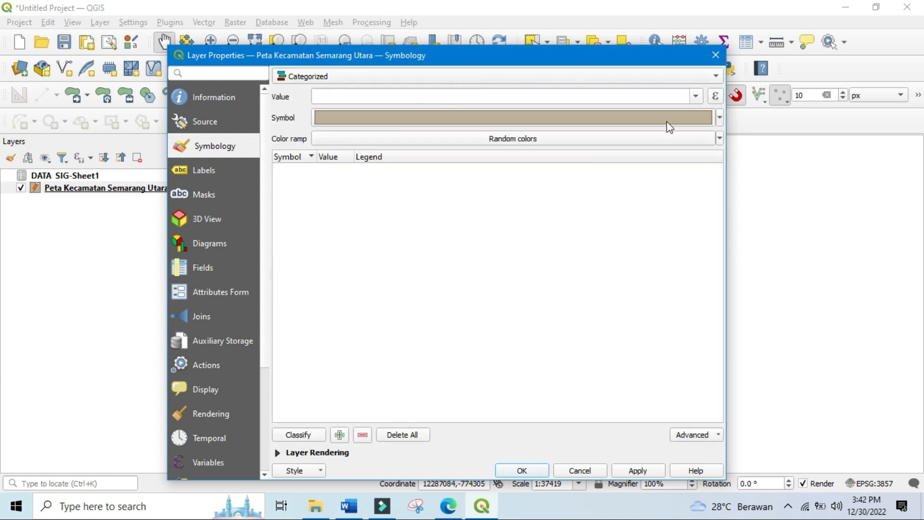
left_click(696, 97)
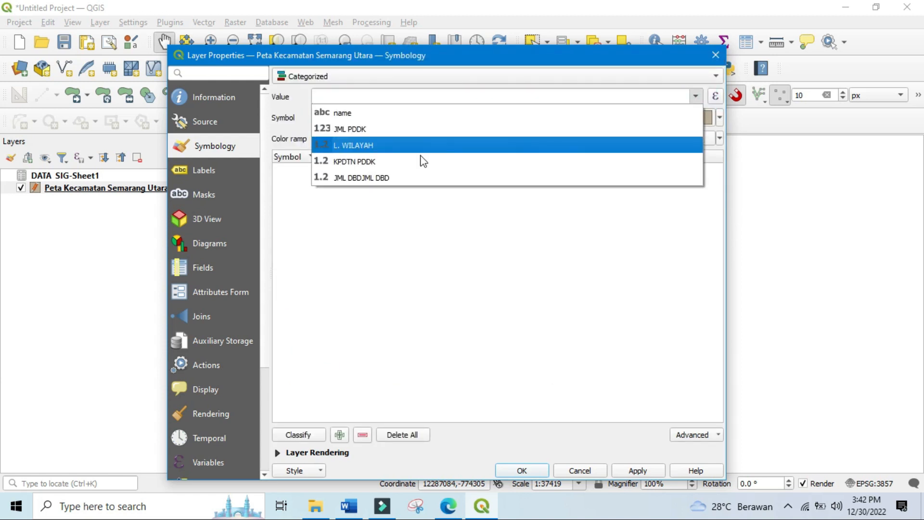
left_click(407, 178)
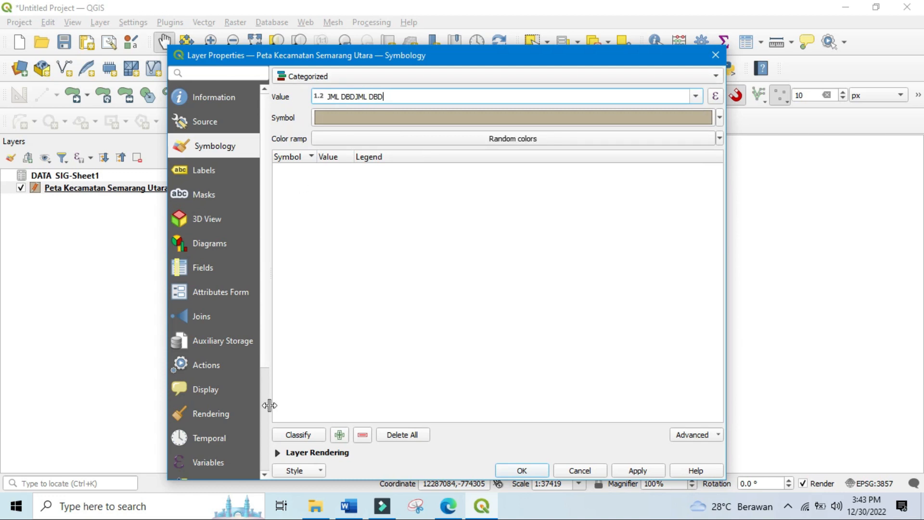
Classify the Peta Kecamatan Semarang Utara layer by the JML DBD values and set the base symbol colour to dark red
left_click(305, 440)
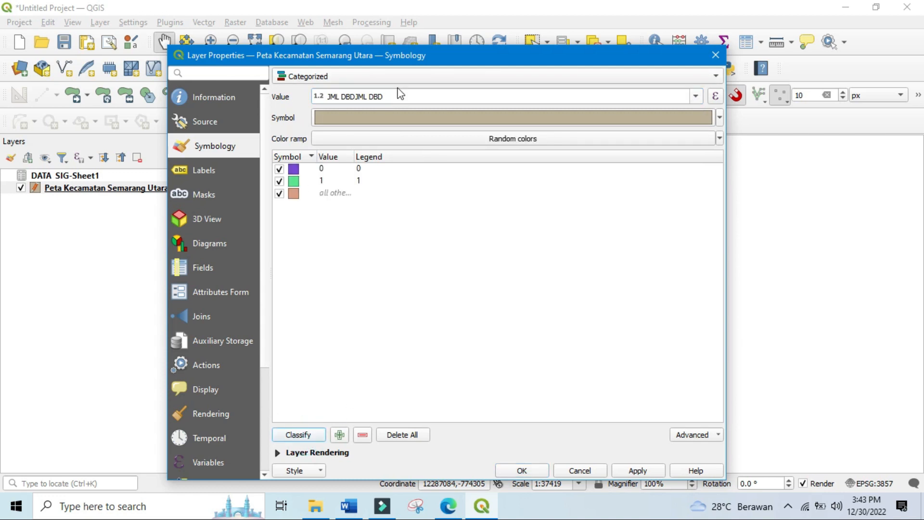
left_click(718, 117)
left_click_drag(439, 242, 437, 247)
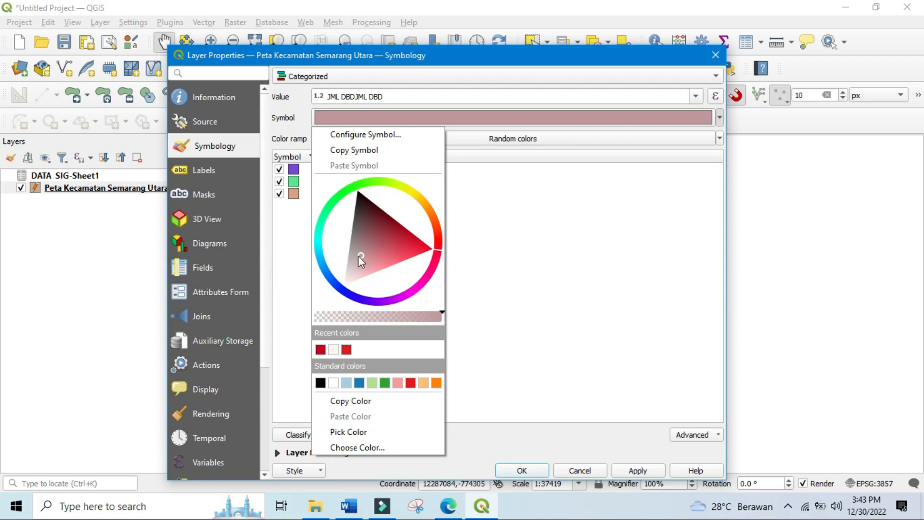
left_click_drag(358, 256, 414, 232)
left_click(508, 292)
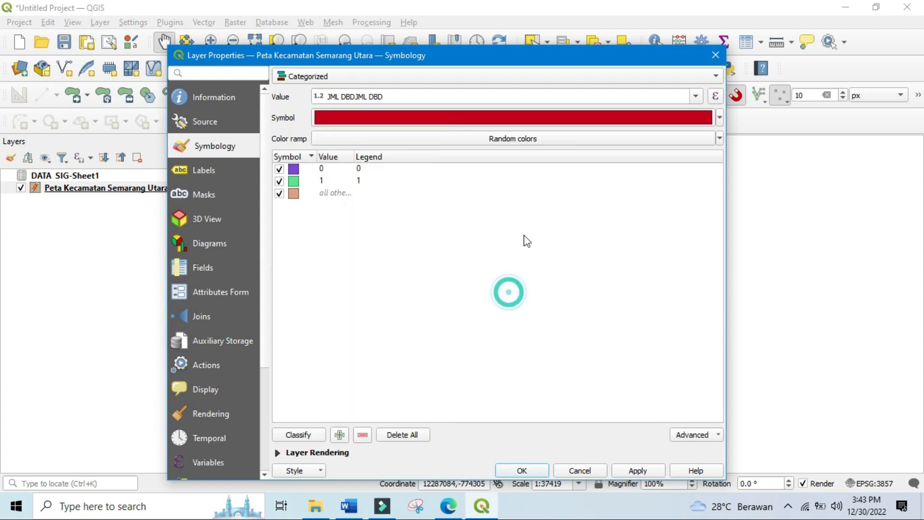
Apply the Reds color ramp to the categories and recolour the category 1 symbol a deeper red on the map
left_click(545, 138)
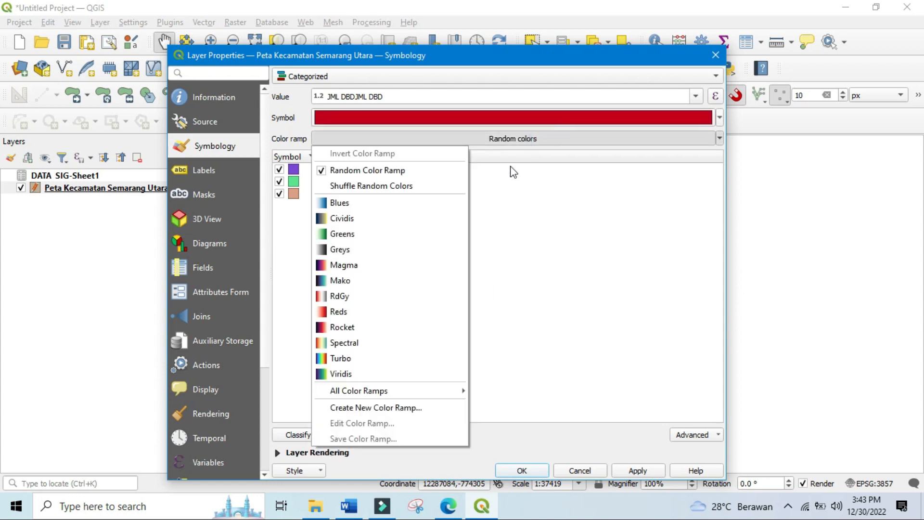
left_click(346, 310)
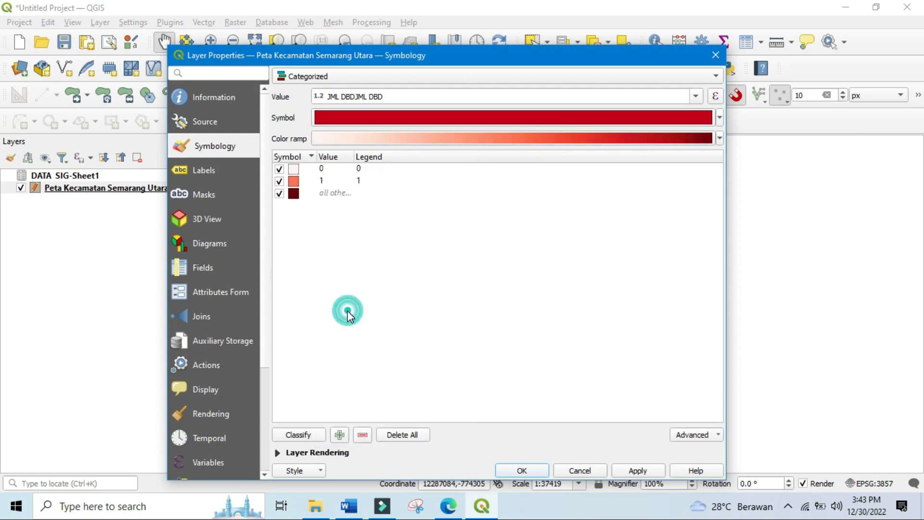
left_click(293, 183)
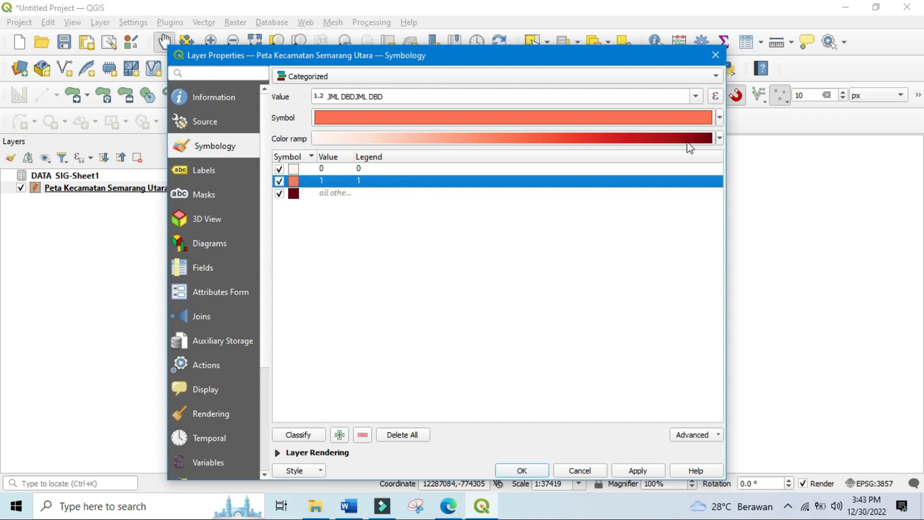
left_click(719, 119)
left_click_drag(411, 255, 417, 208)
left_click(534, 279)
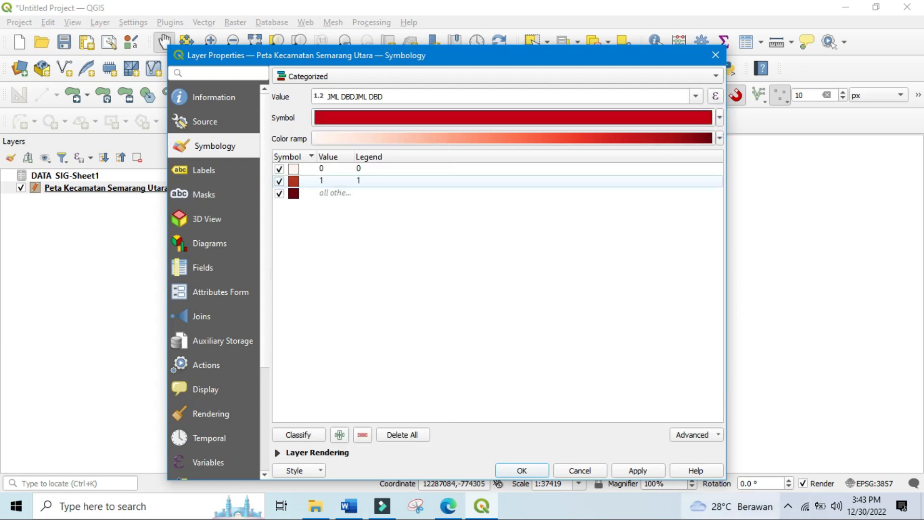
left_click(634, 471)
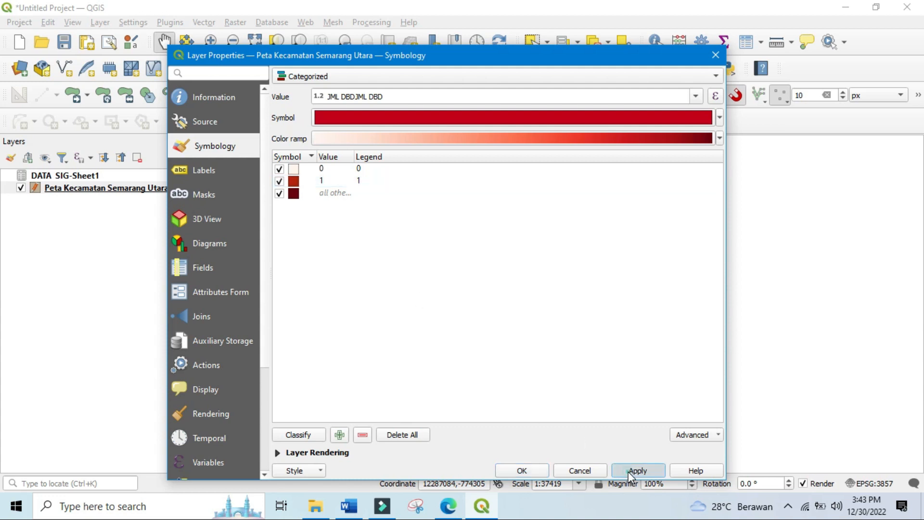
left_click(539, 475)
left_click_drag(577, 423, 558, 410)
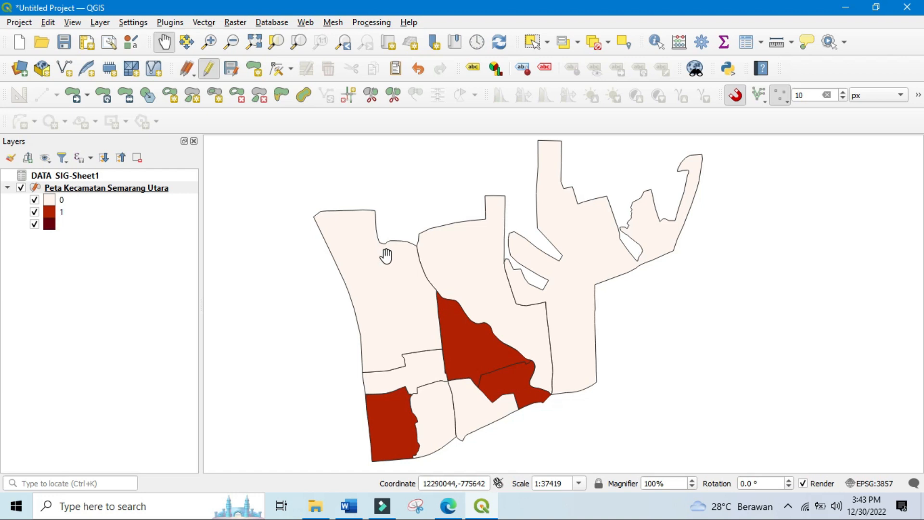
Set the Peta Kecamatan Semarang Utara layer's labels to Rule-based Labeling
right_click(95, 192)
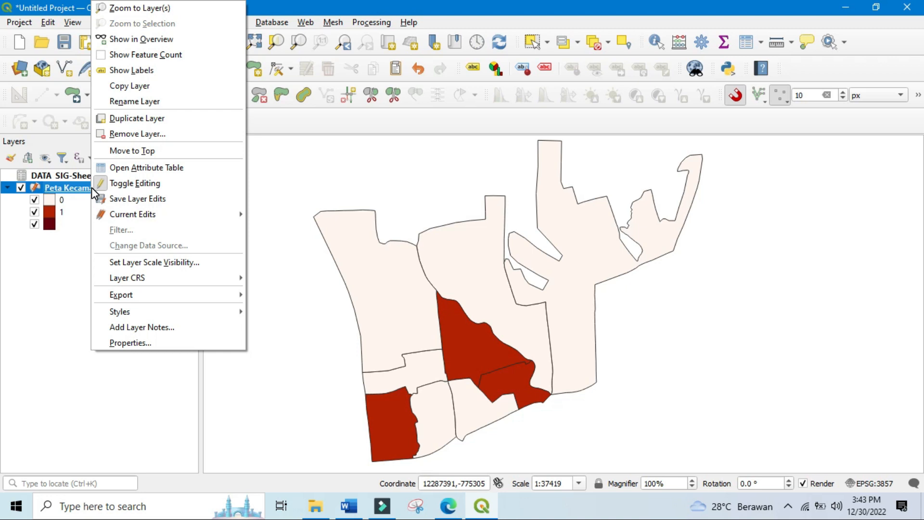
left_click(151, 343)
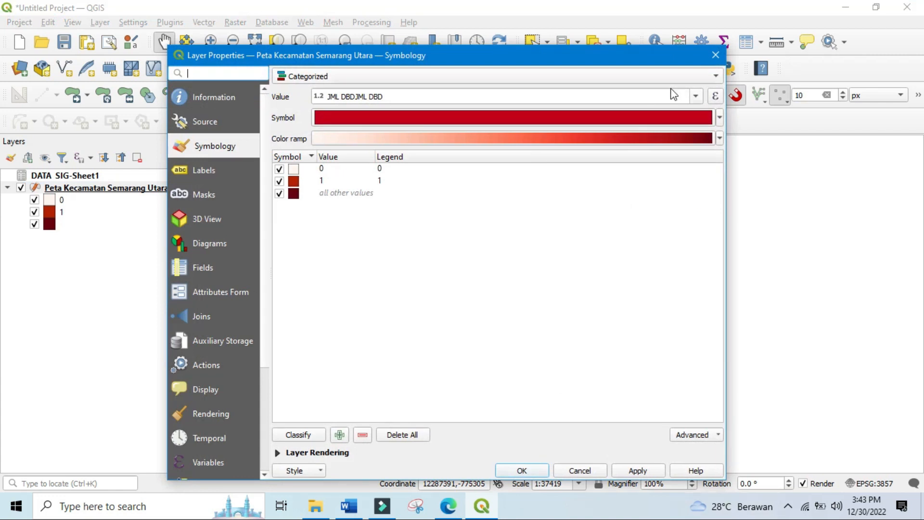
left_click(207, 172)
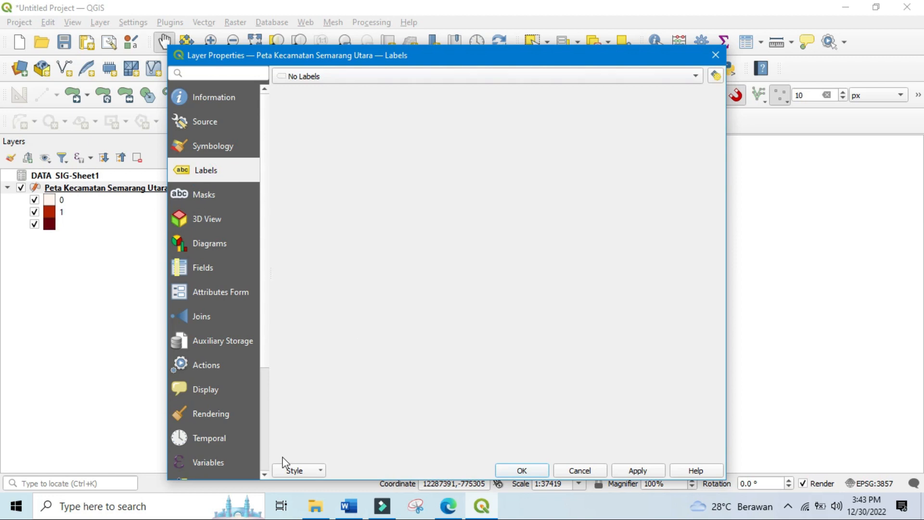
left_click(524, 81)
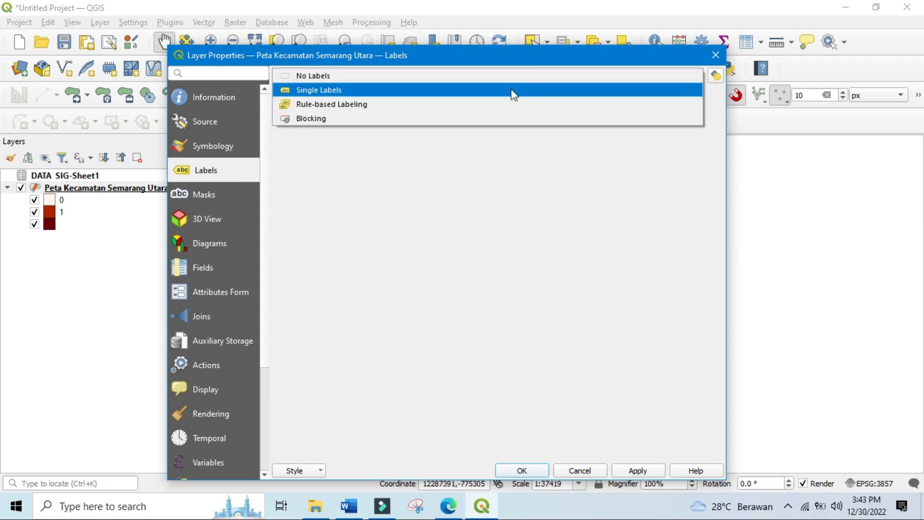
left_click(495, 105)
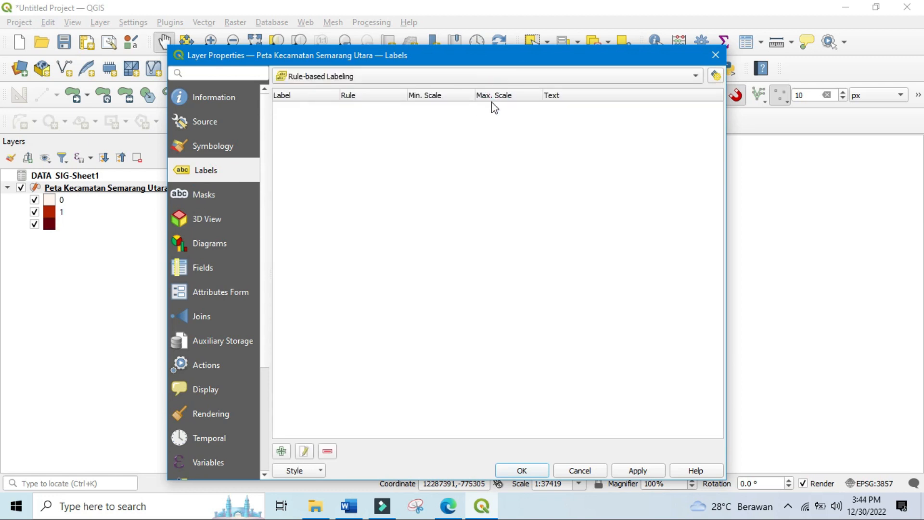
Add a label rule that shows the name field with Around Centroid placement
left_click(280, 450)
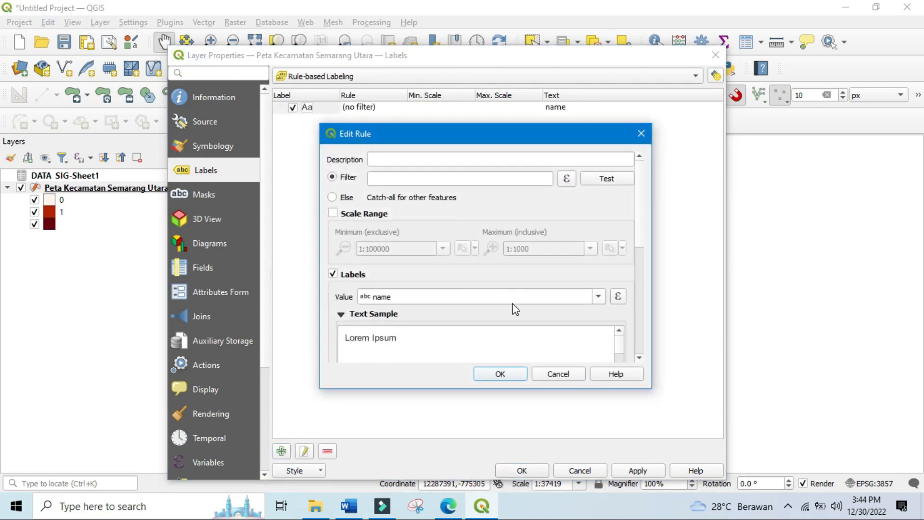
left_click_drag(640, 239, 653, 331)
left_click(378, 281)
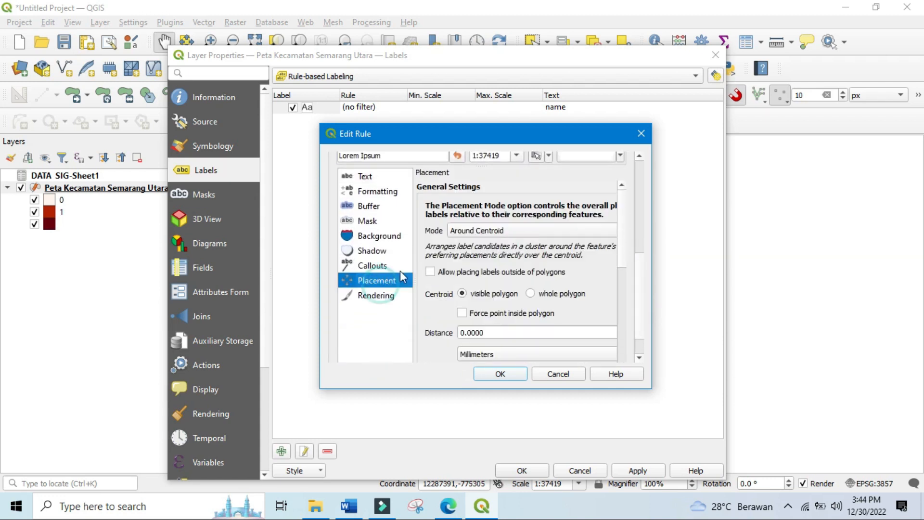
left_click(513, 232)
left_click(513, 232)
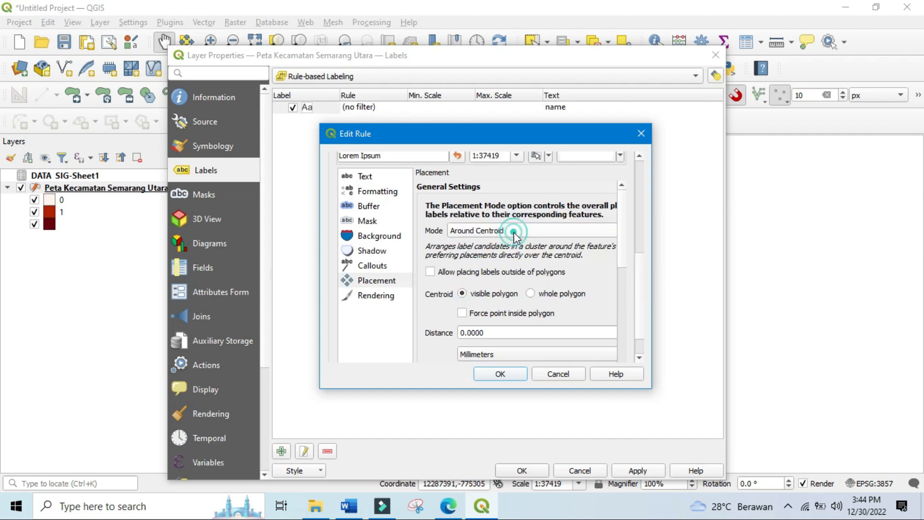
left_click(500, 375)
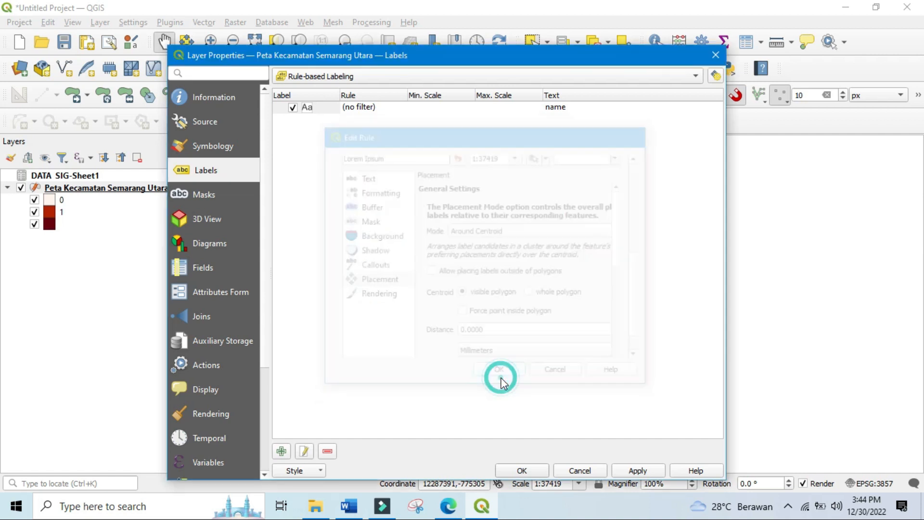
Add a second label rule showing the KPDTN PDDK field with Horizontal placement, and apply the labels to the map
left_click(282, 451)
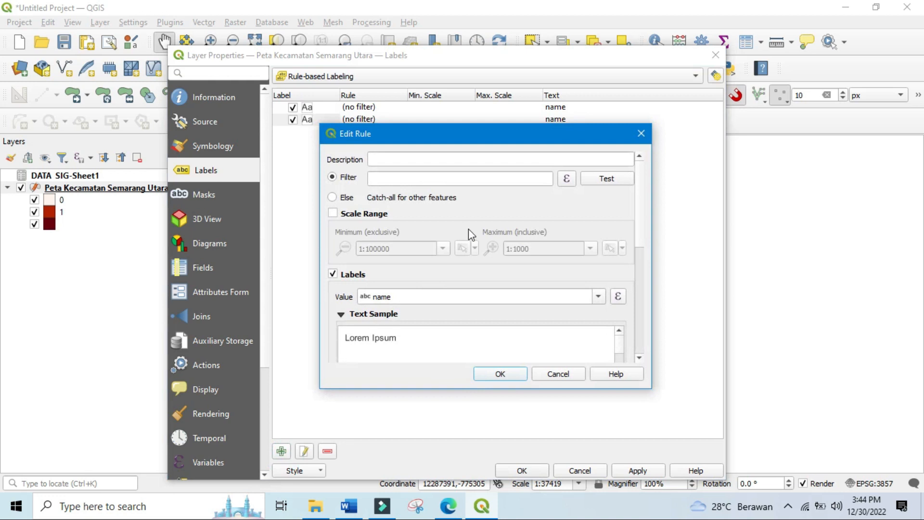
left_click_drag(641, 229, 640, 262)
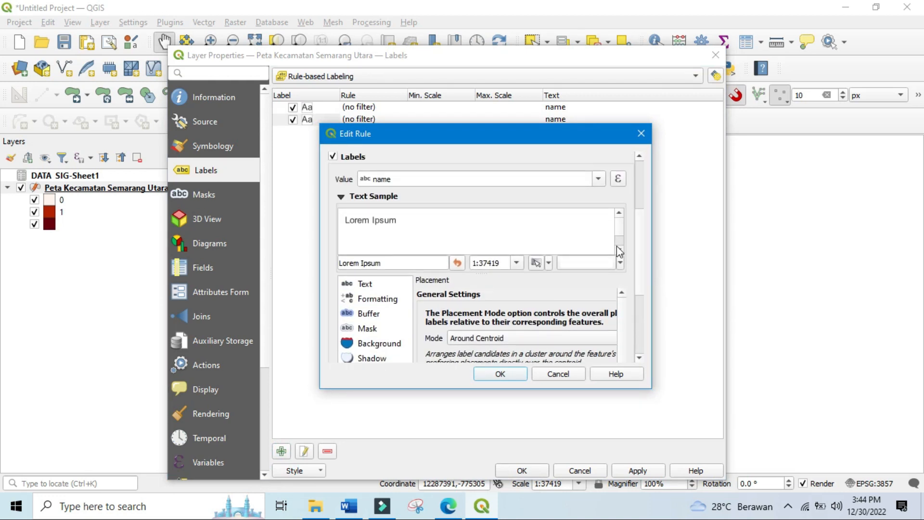
left_click(598, 178)
left_click(469, 247)
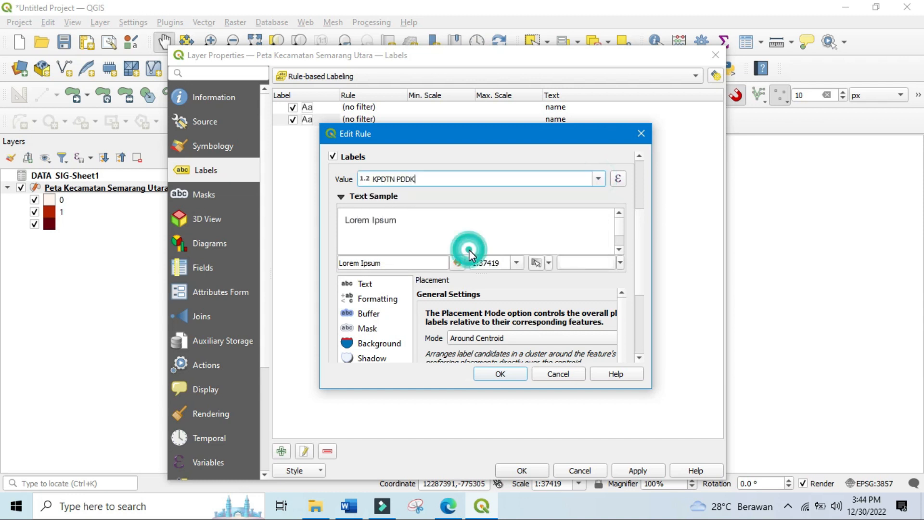
left_click_drag(644, 225, 645, 305)
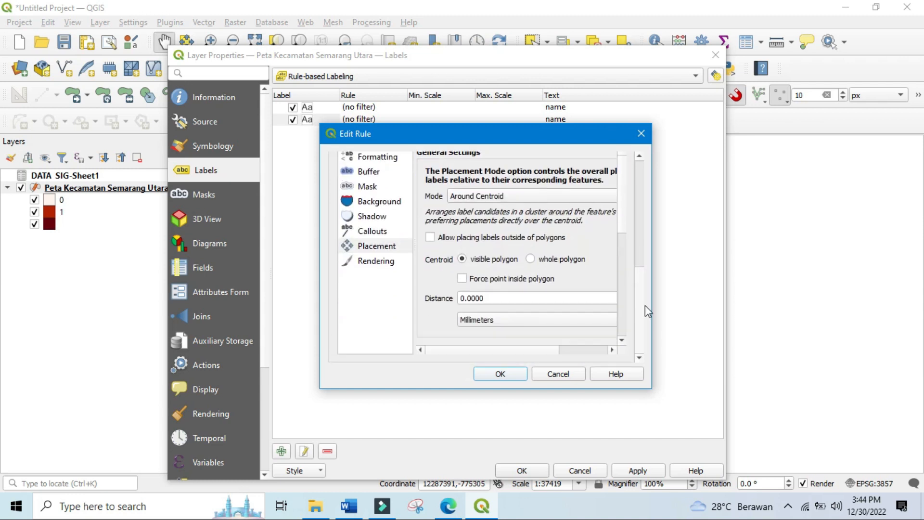
left_click(385, 247)
left_click(521, 197)
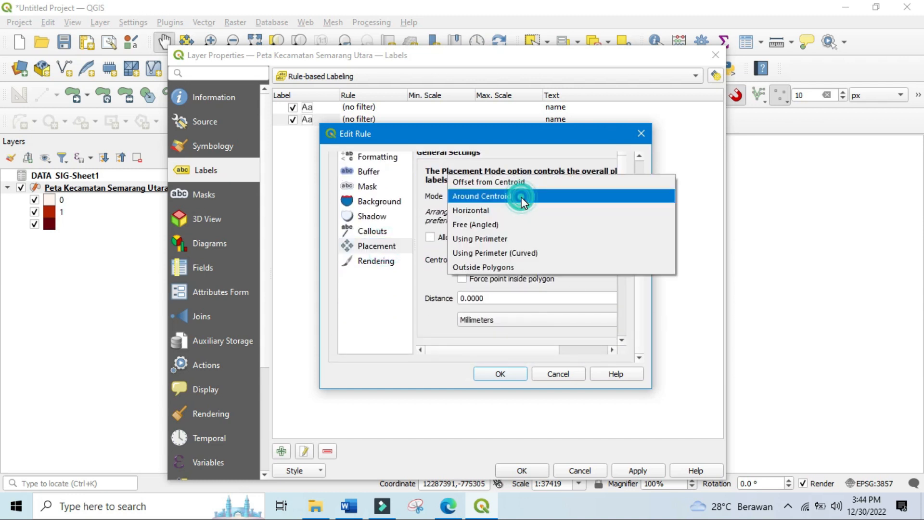
left_click(508, 217)
left_click(499, 374)
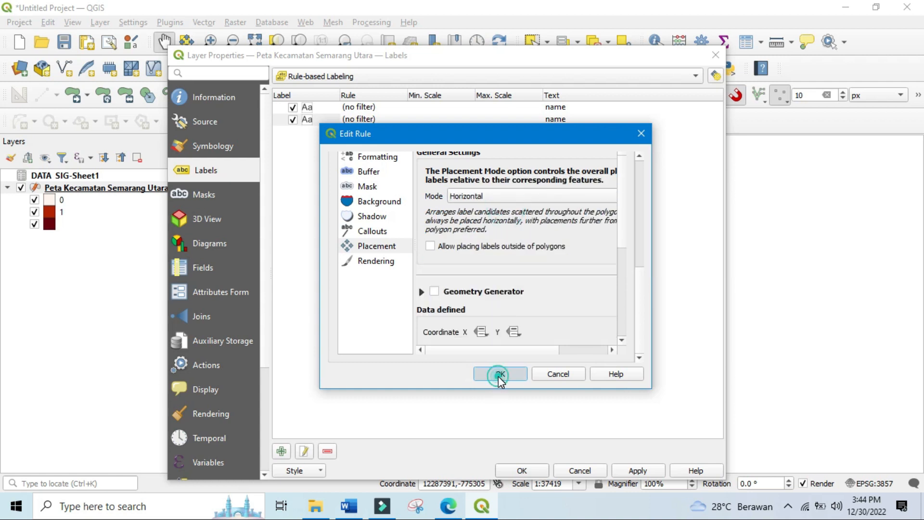
left_click(634, 471)
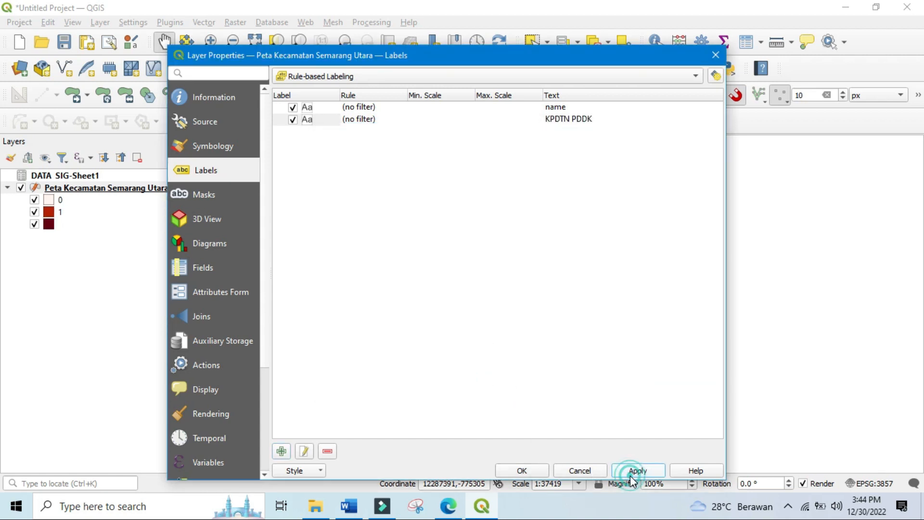
left_click(529, 469)
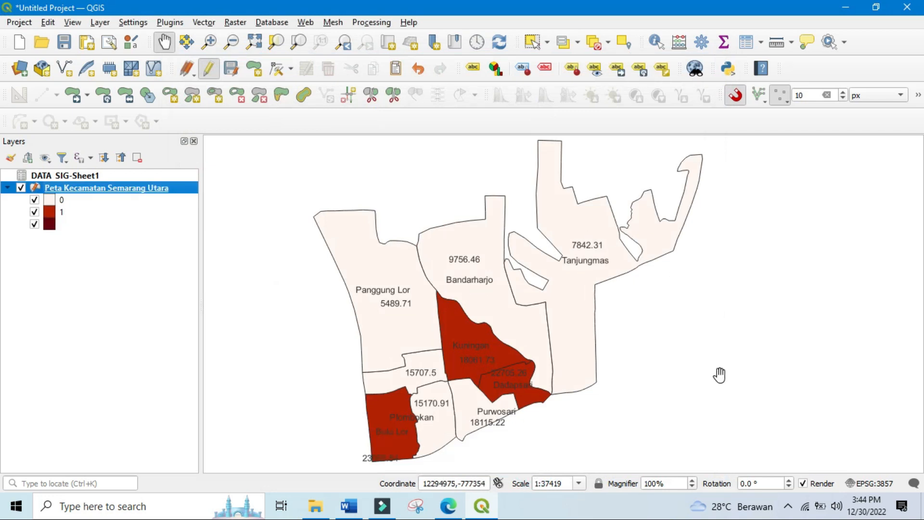
left_click_drag(669, 355, 682, 367)
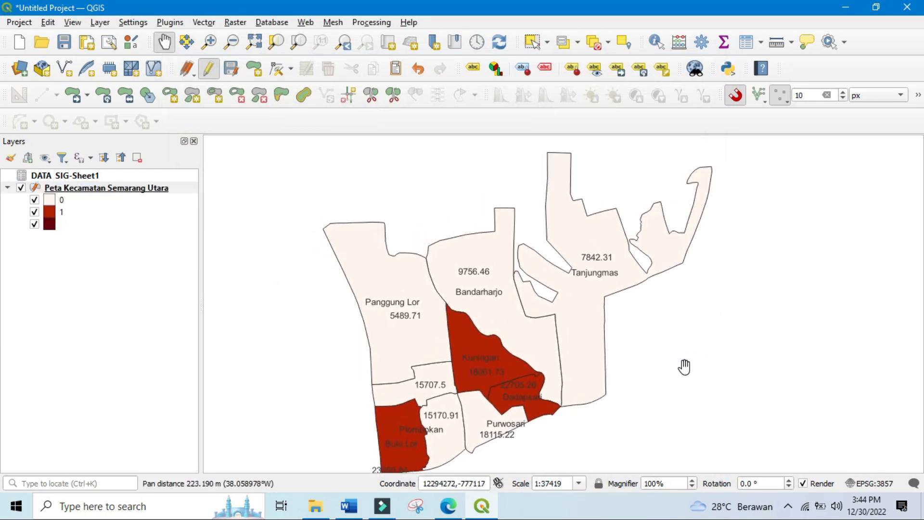
left_click_drag(631, 390, 637, 381)
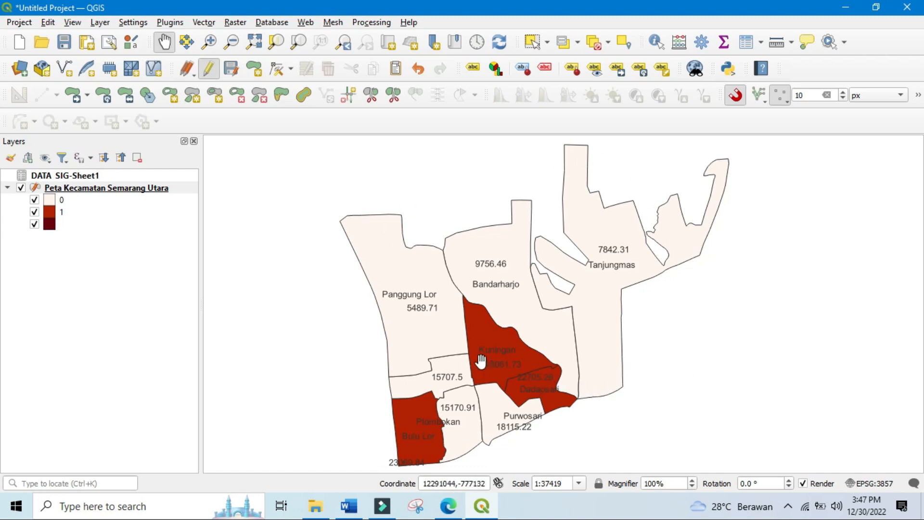
left_click_drag(420, 198, 407, 179)
left_click_drag(655, 355, 664, 367)
scroll(669, 373, "up", 1)
scroll(670, 372, "down", 1)
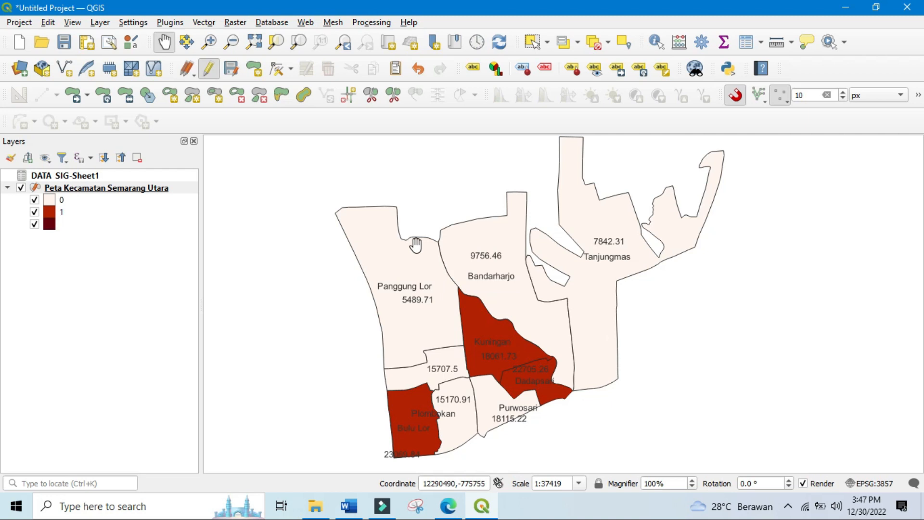
Start a new print layout and enter the title PETA SEBARAN KASUS DBD DI KECAMATAN SEMARANG UTARA
left_click(19, 22)
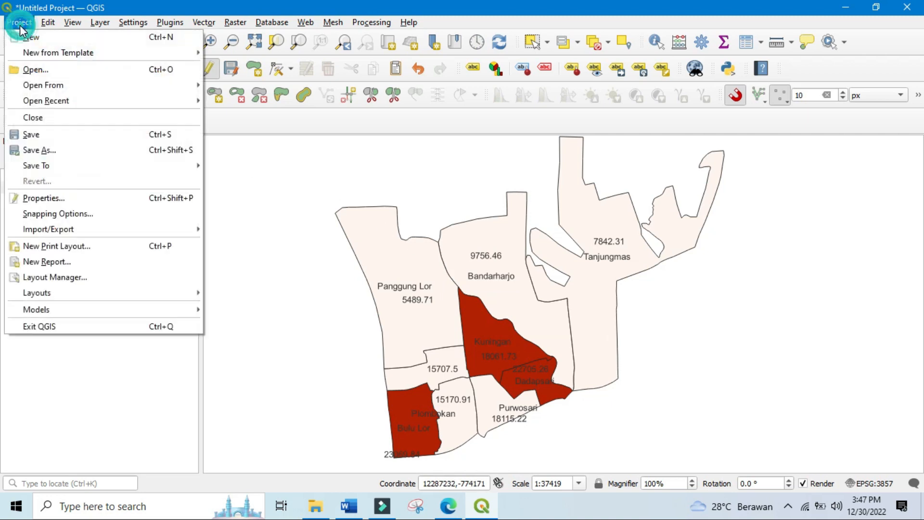
left_click(93, 245)
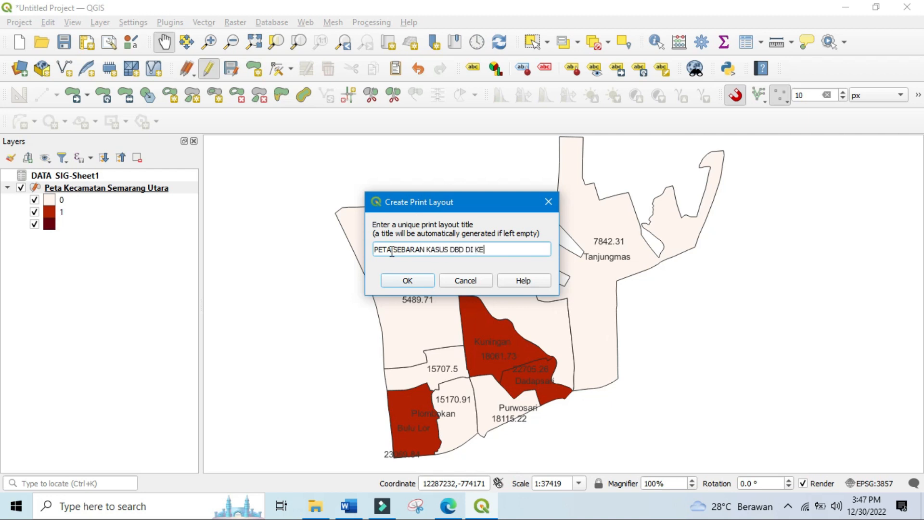
type("NG UTARA")
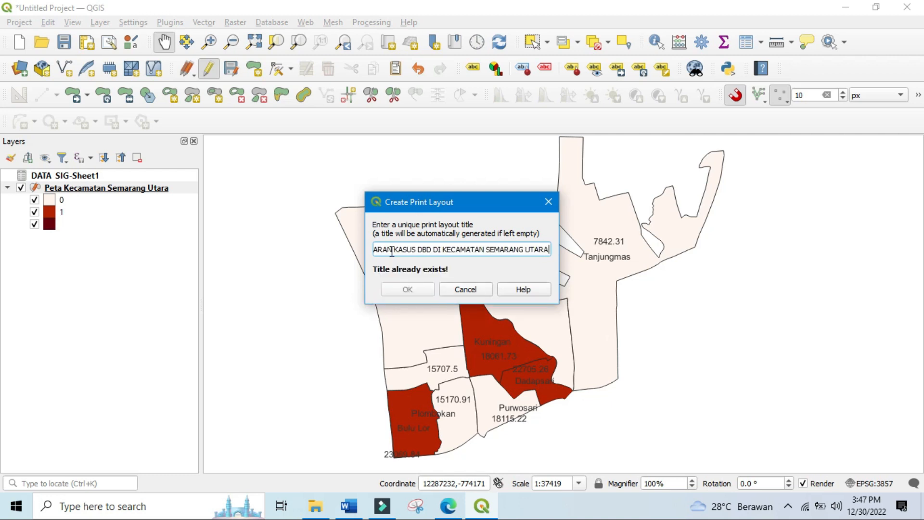
Shorten the print layout title to PETA SEBARAN KASUS DBD DI KEC.SEMARANG UTARA and create the layout
key("BackSpace")
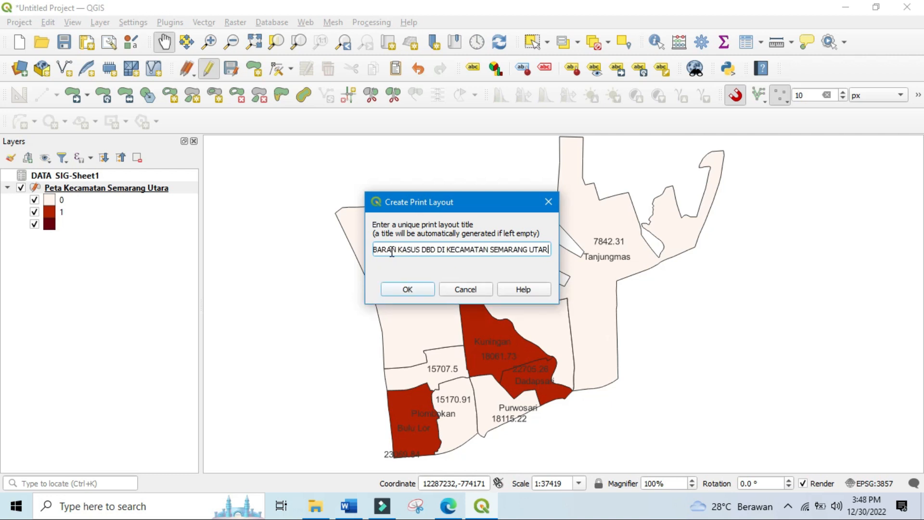
key("BackSpace")
key("BackSpace")
key("BackSpace")
key("BackSpace")
key("BackSpace")
key("BackSpace")
key("BackSpace")
key("BackSpace")
key("BackSpace")
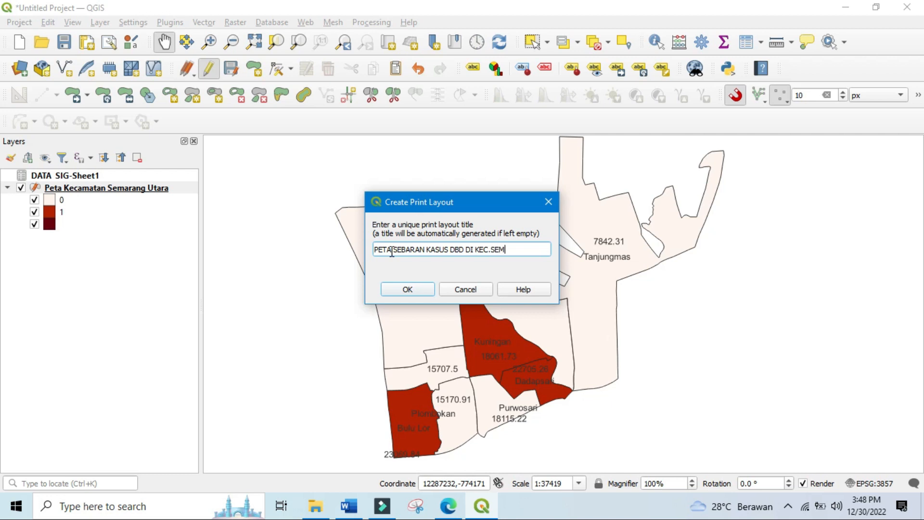
type("RANG UTARA")
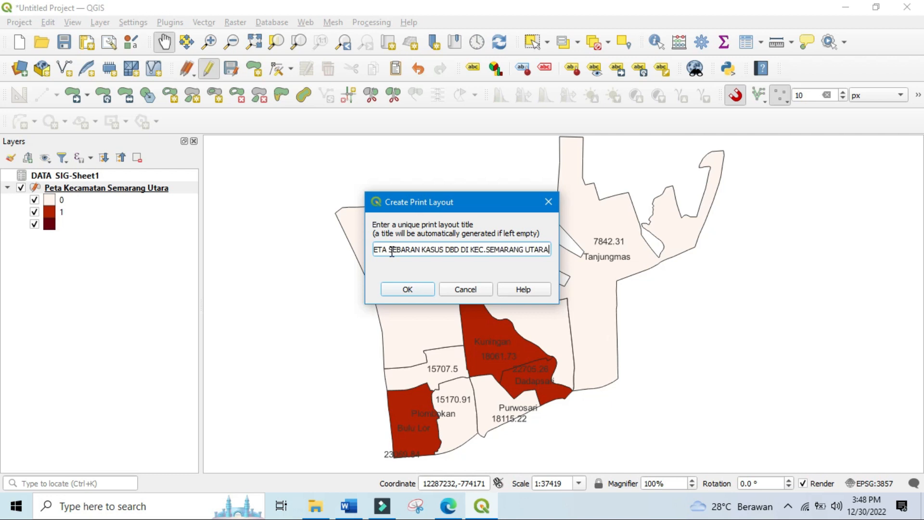
left_click(415, 290)
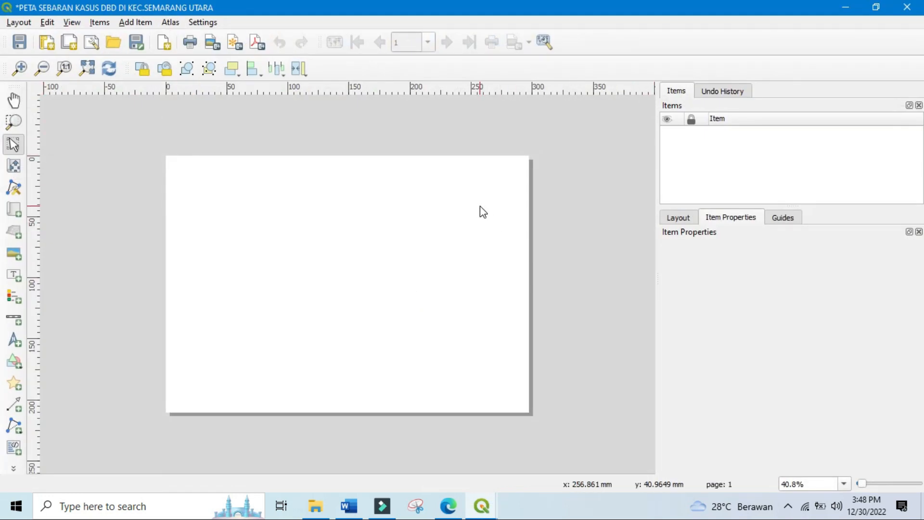
Add a map item covering the whole page of the layout
left_click(15, 232)
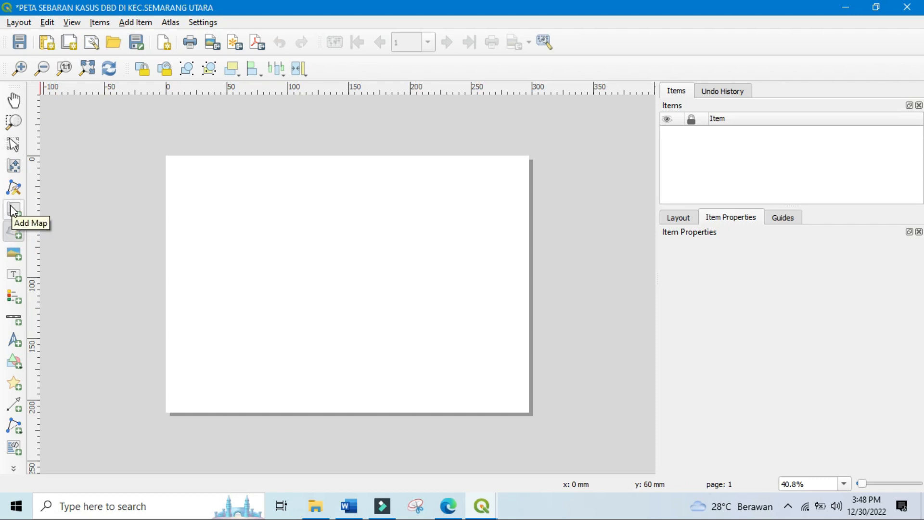
left_click(12, 211)
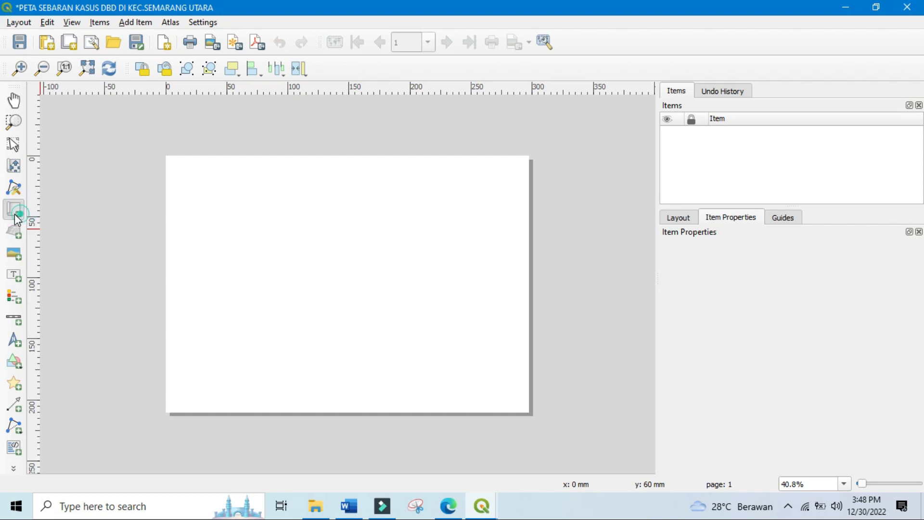
left_click_drag(165, 157, 529, 411)
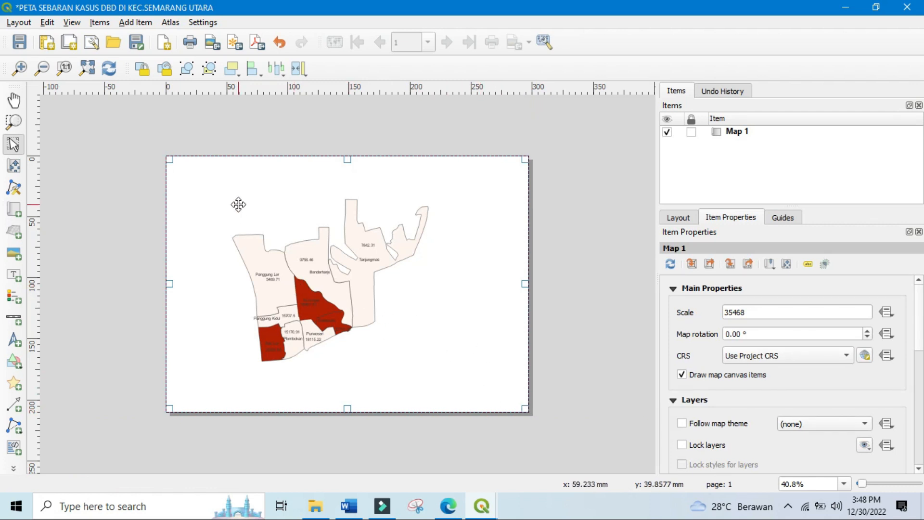
mouse_move(169, 160)
left_mouse_down()
mouse_move(181, 176)
mouse_move(167, 156)
left_mouse_up()
left_click(544, 227)
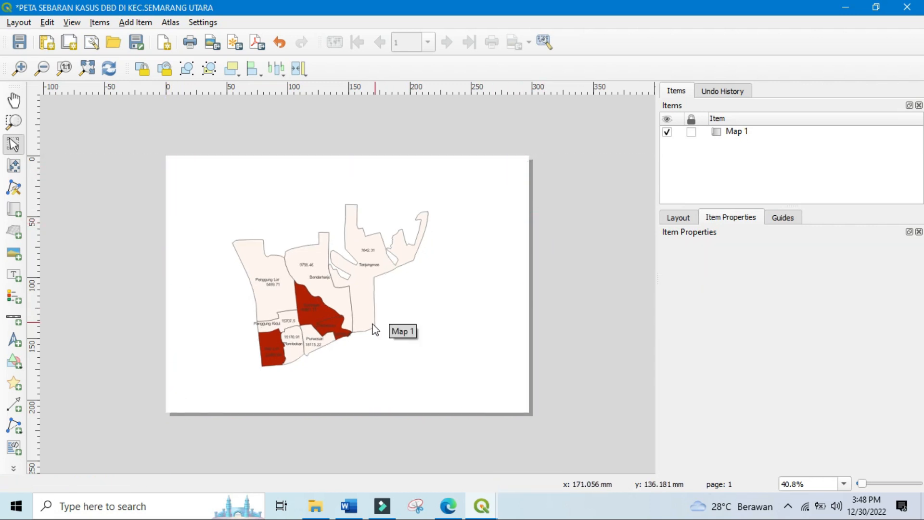
Add a label about 206 mm wide along the page's upper edge reading PETA KEPADATAN PENDUDUK DAN SEBARAN KASUS DBD / DI KECAMATAN SEMARANG UTARA on two lines
left_click(13, 279)
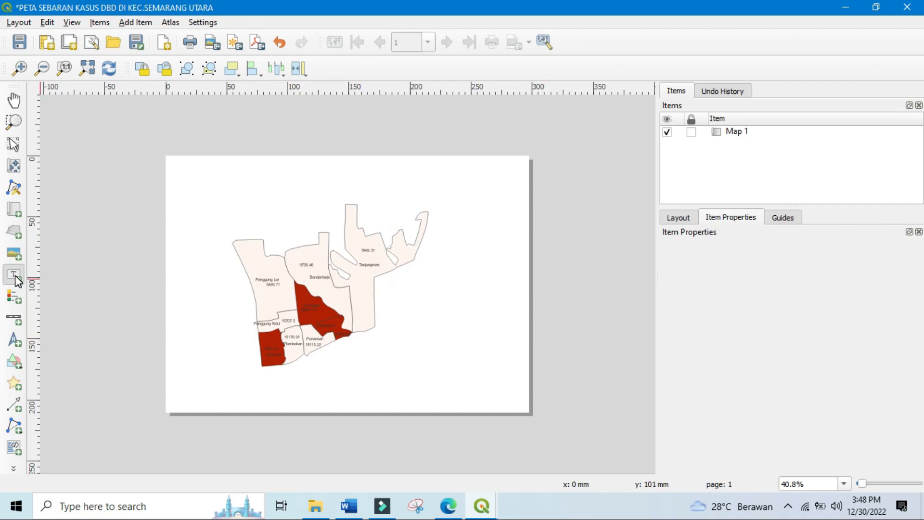
left_click_drag(219, 156, 470, 180)
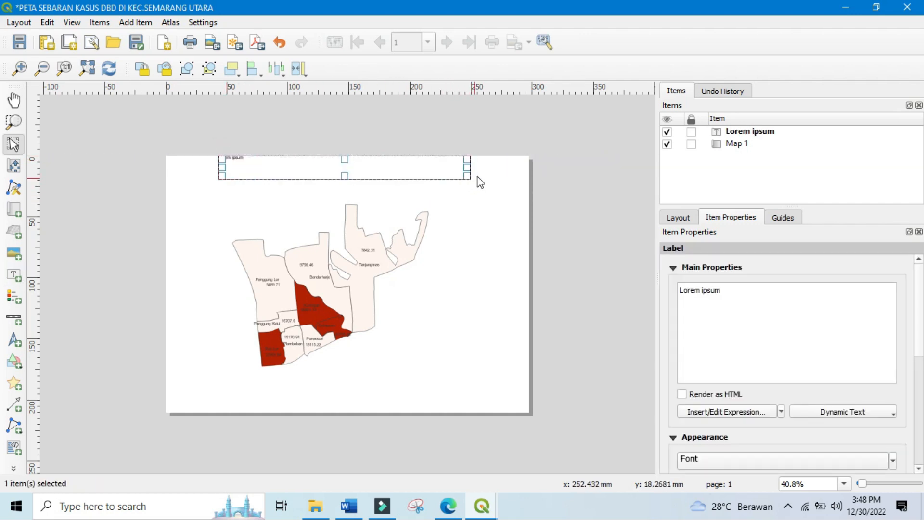
left_click_drag(721, 292, 671, 283)
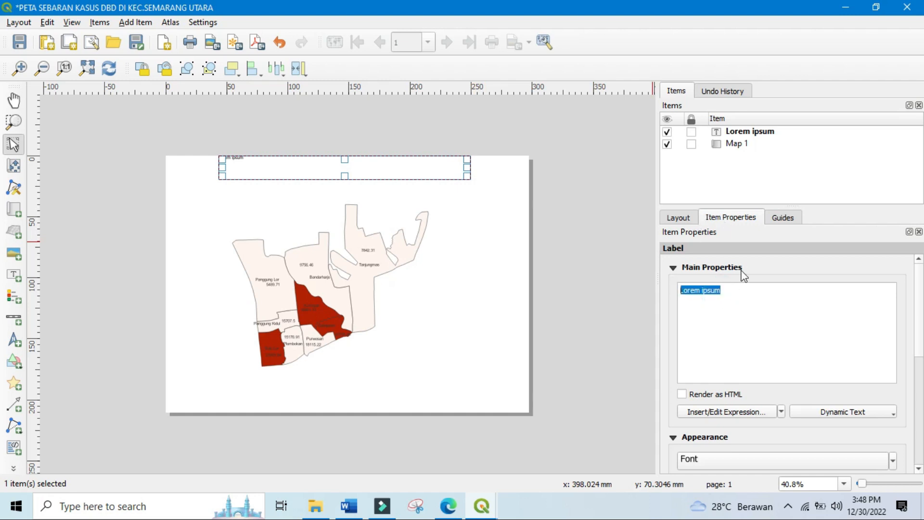
type("PETA SE")
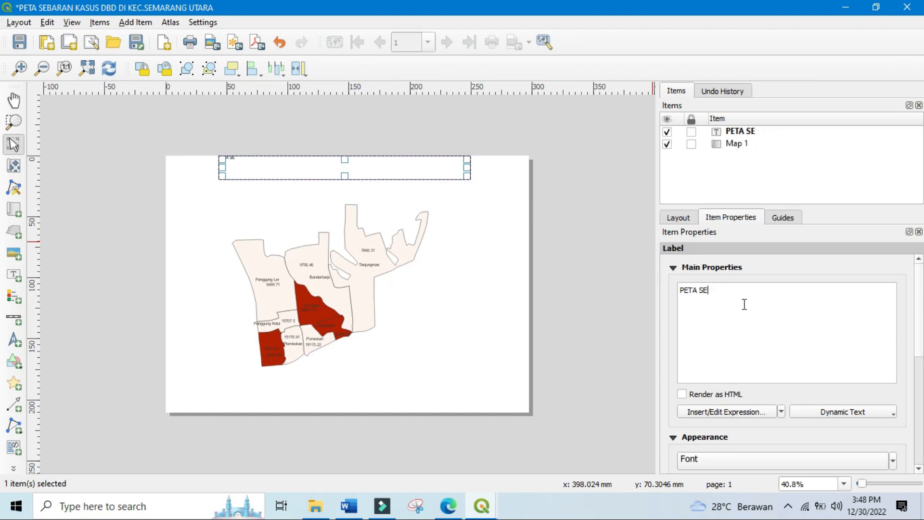
type("BAATAN PENDUDUK DAN SEBARAN KASUS DBD")
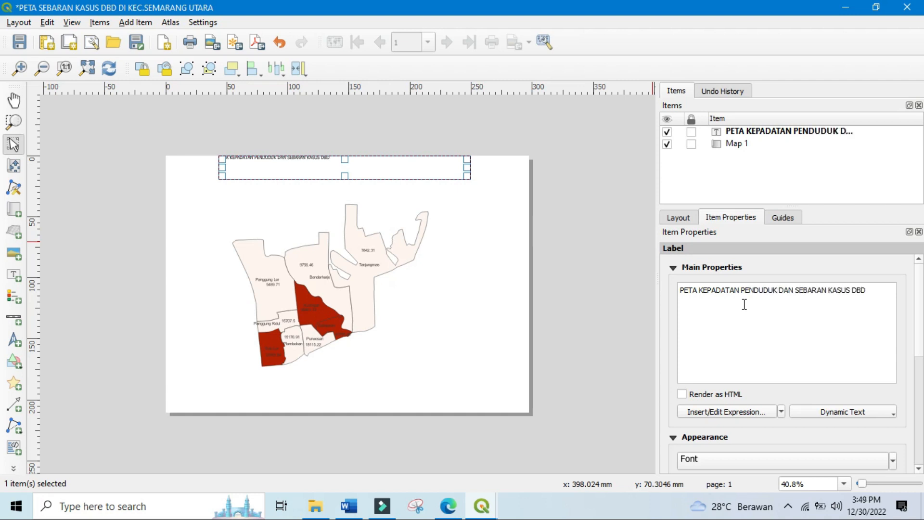
key("Return")
type("DBD")
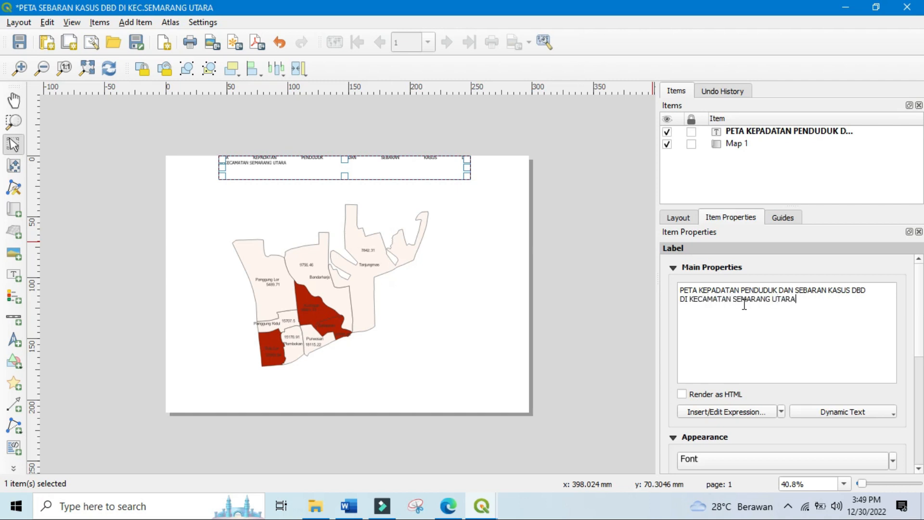
Set the title label's font to Yu Gothic UI Semibold
scroll(818, 351, "down", 2)
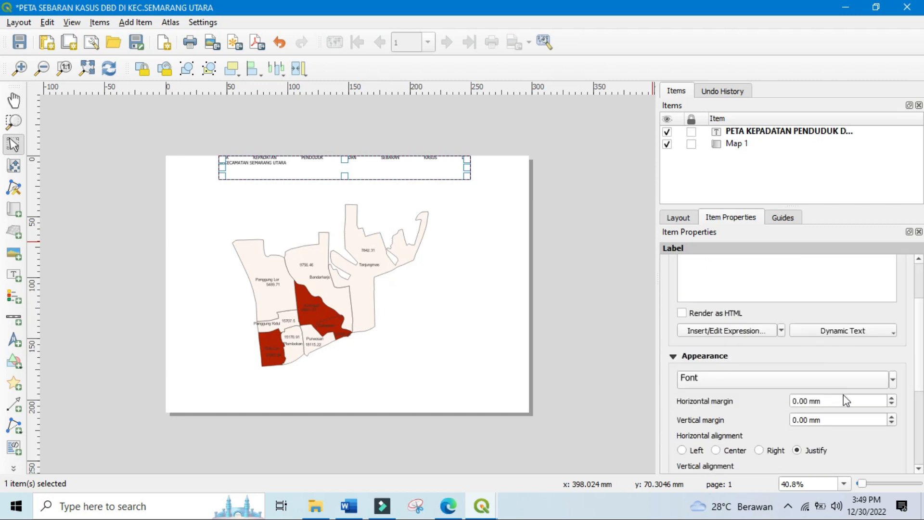
left_click(861, 383)
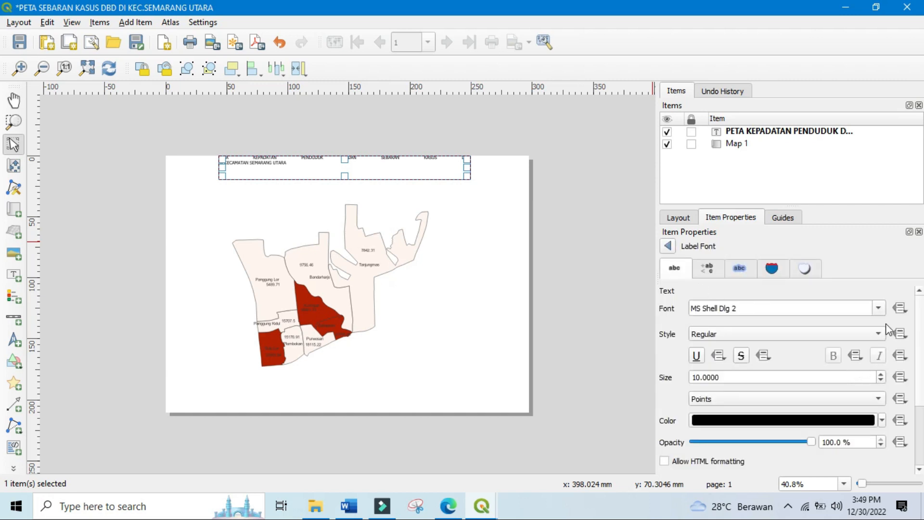
left_click(876, 311)
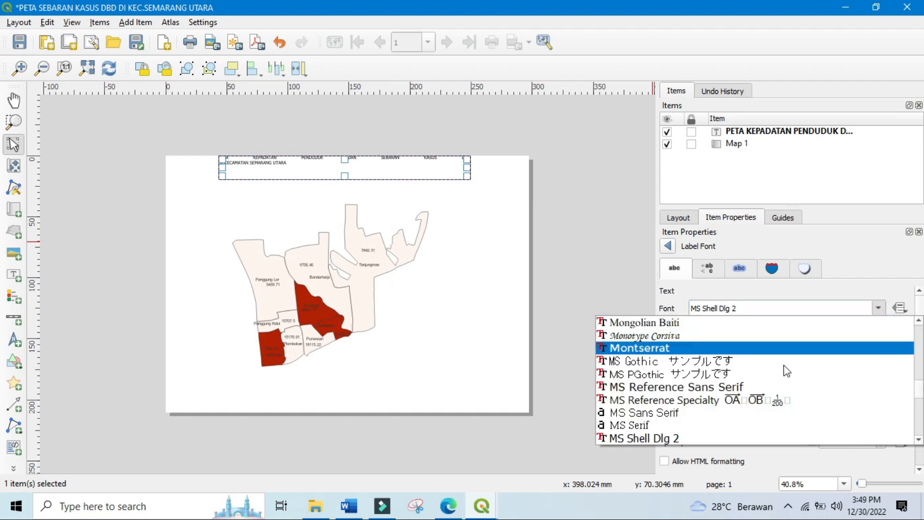
scroll(726, 370, "down", 3)
scroll(723, 380, "down", 3)
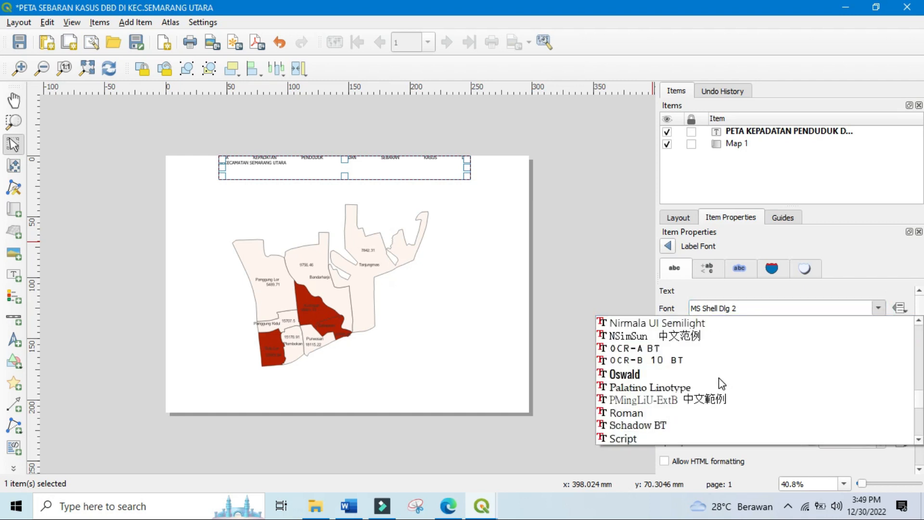
scroll(683, 421, "down", 12)
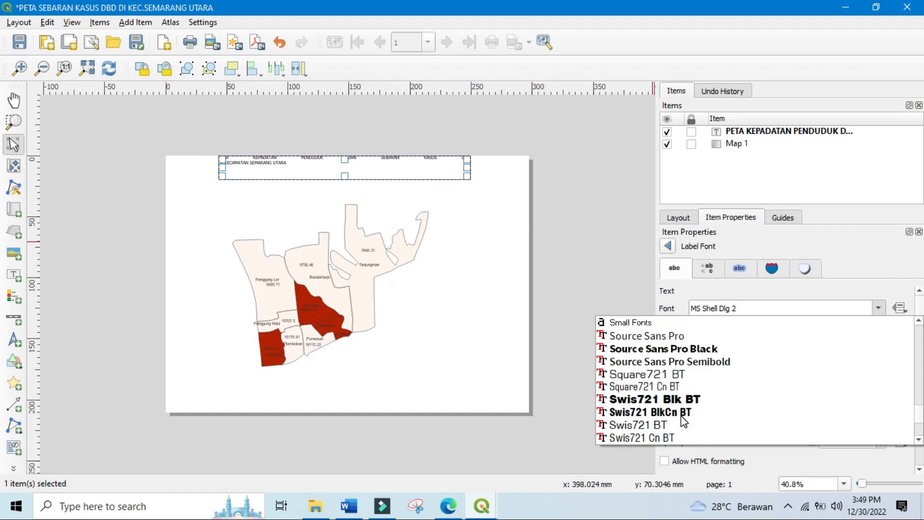
scroll(684, 422, "down", 4)
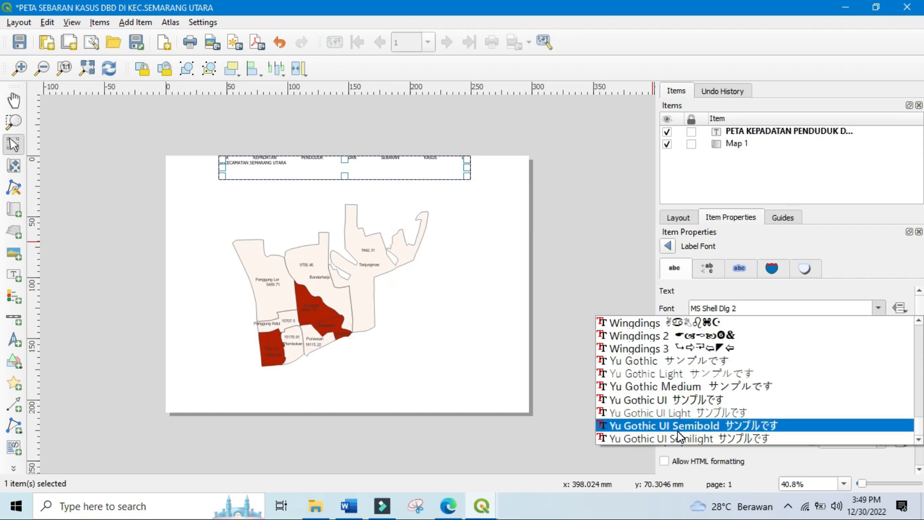
scroll(677, 431, "up", 1)
scroll(683, 385, "down", 1)
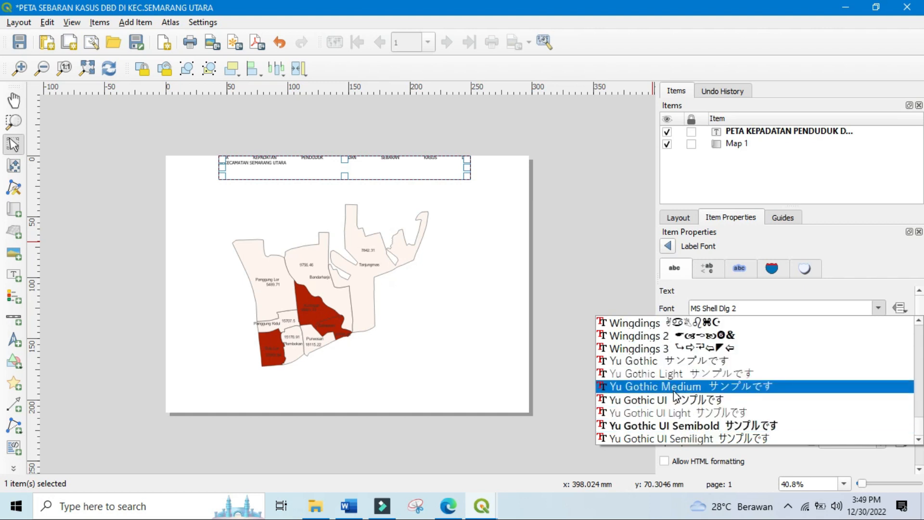
left_click(682, 427)
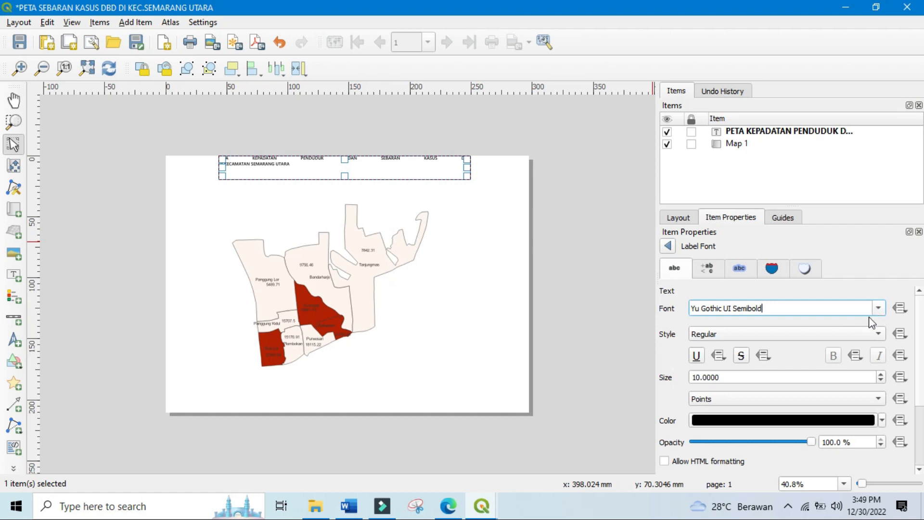
left_click(882, 339)
left_click(880, 336)
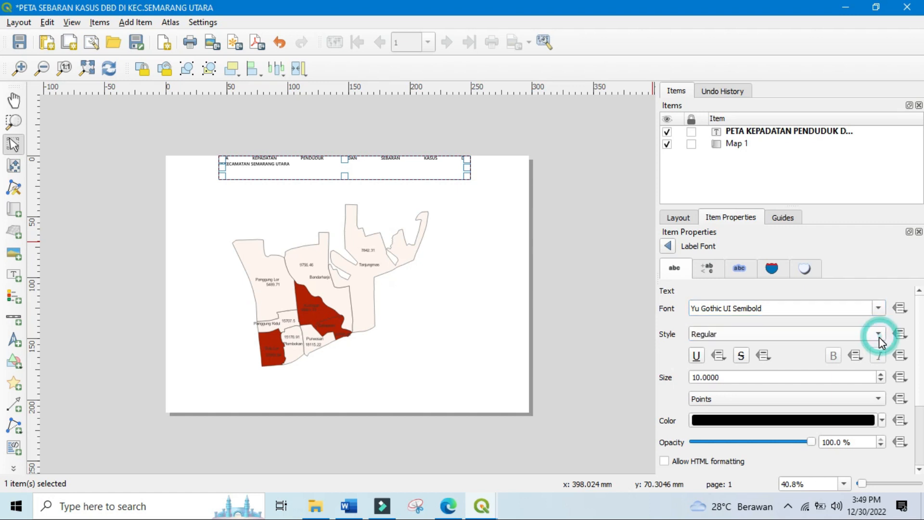
Increase the title label's font size to 20 points
left_click(881, 374)
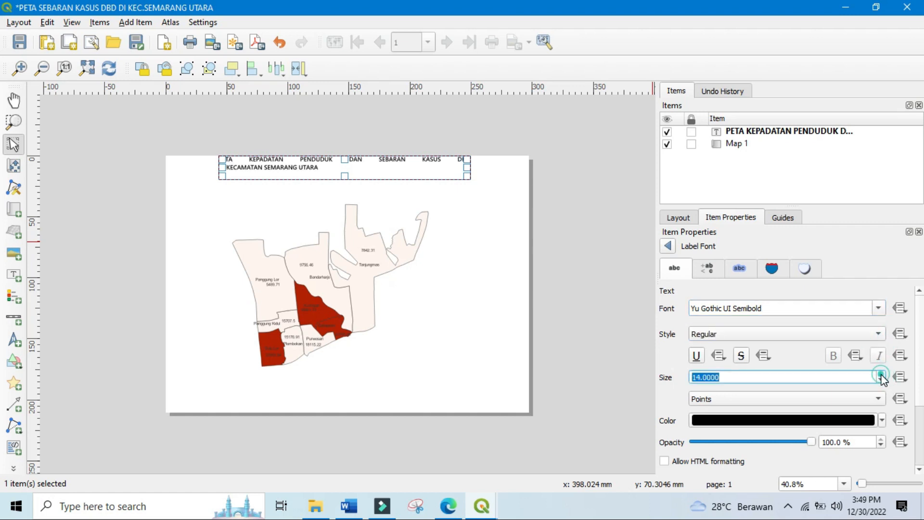
left_click(881, 374)
left_click(880, 374)
left_click(880, 374)
left_click(880, 374)
left_click(880, 374)
left_click(880, 380)
left_click(880, 380)
left_click(880, 380)
left_click(881, 380)
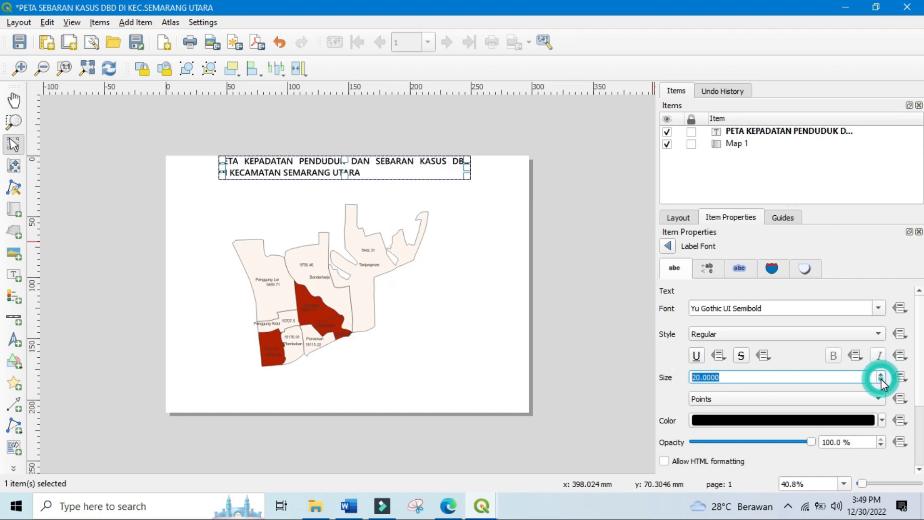
Try the System font on the title label
left_click(878, 308)
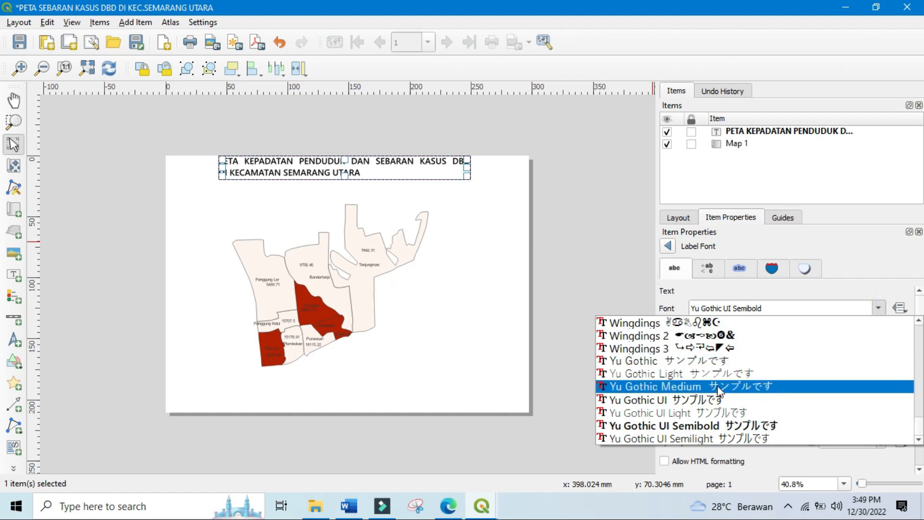
scroll(712, 387, "up", 3)
left_click(634, 333)
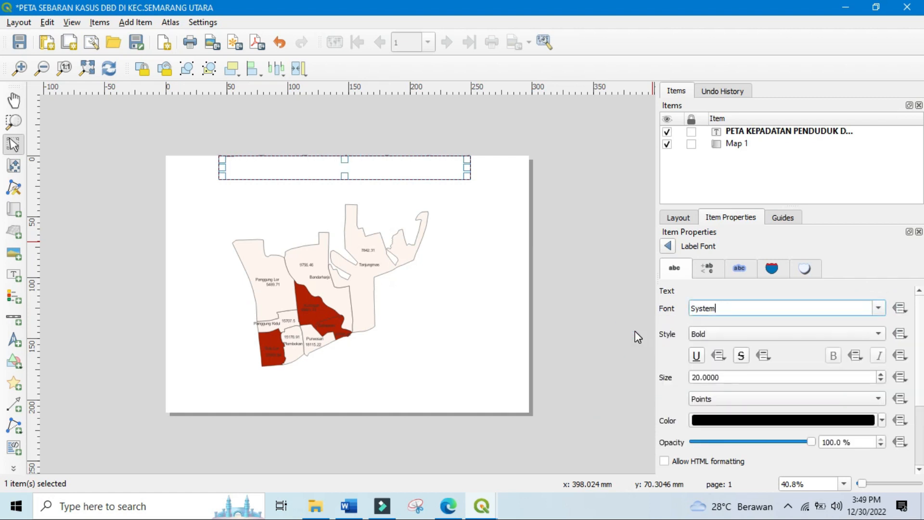
Set the title label's font to Swis721 Blk BT
left_click(878, 308)
scroll(728, 385, "up", 5)
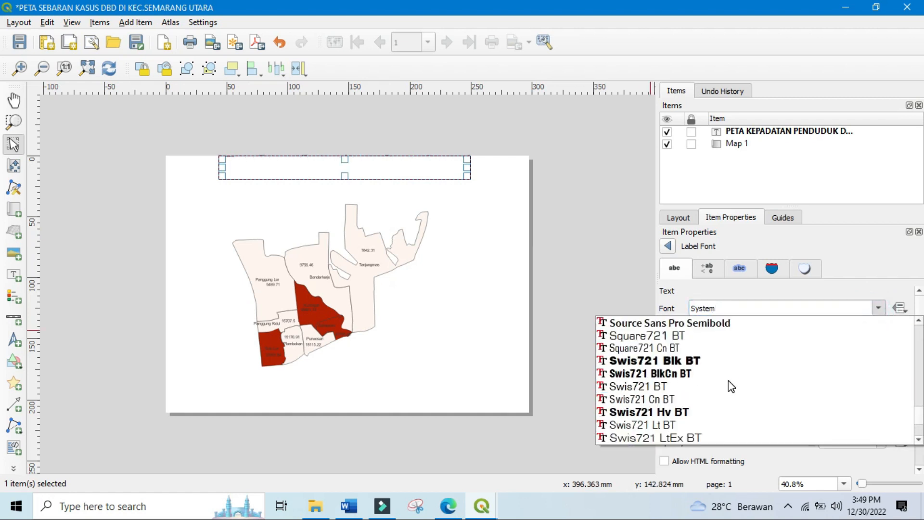
left_click(677, 364)
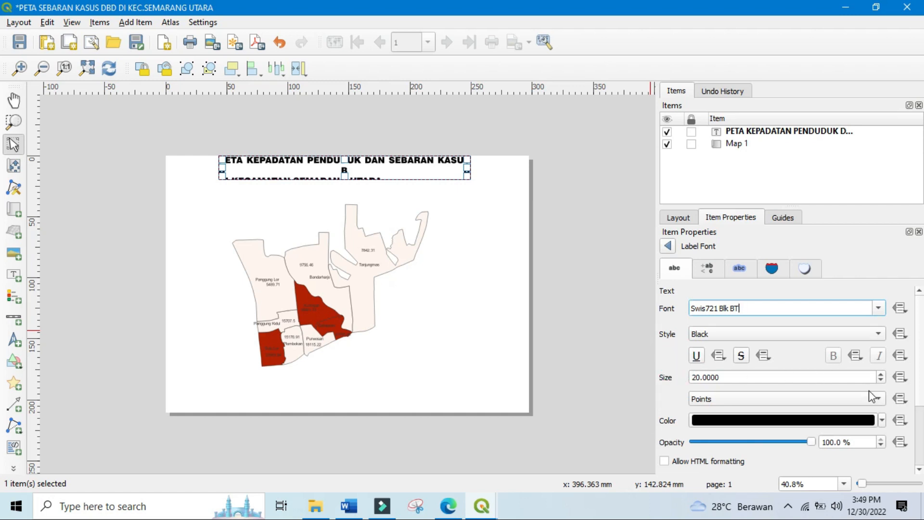
Set the title label's font size to 18 points
left_click(880, 379)
left_click(880, 380)
left_click(880, 380)
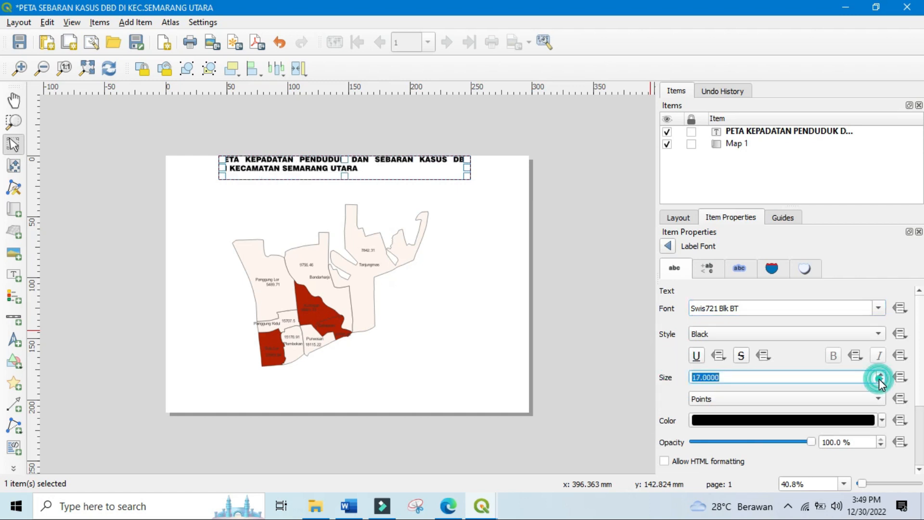
left_click(882, 375)
left_click(881, 375)
left_click(880, 381)
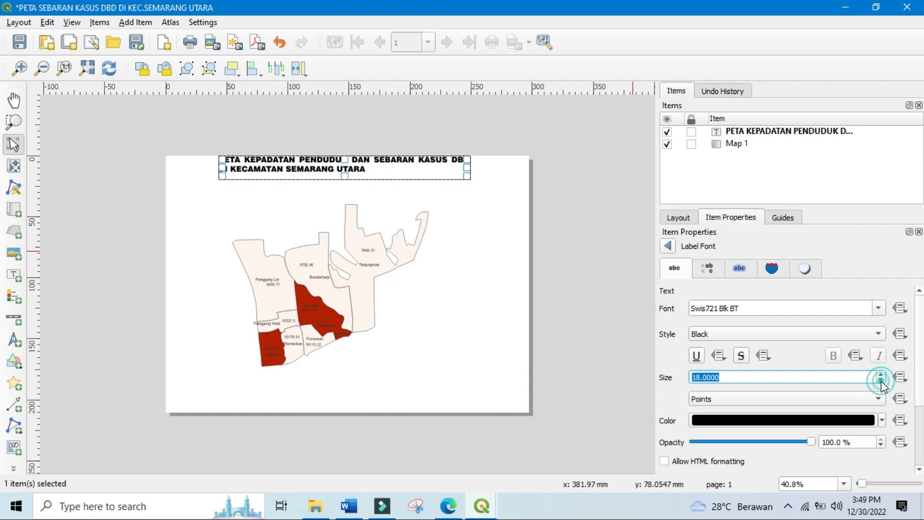
scroll(817, 378, "down", 2)
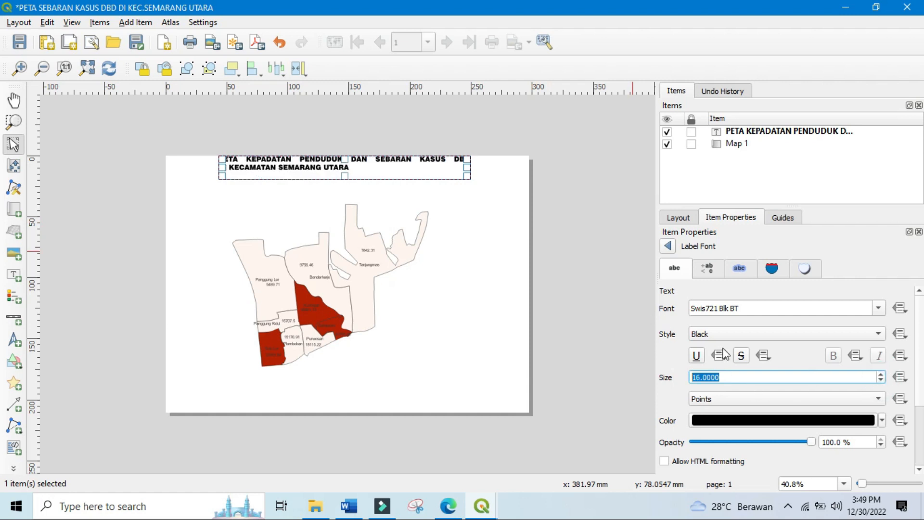
scroll(820, 380, "up", 1)
left_click(880, 375)
left_click(880, 375)
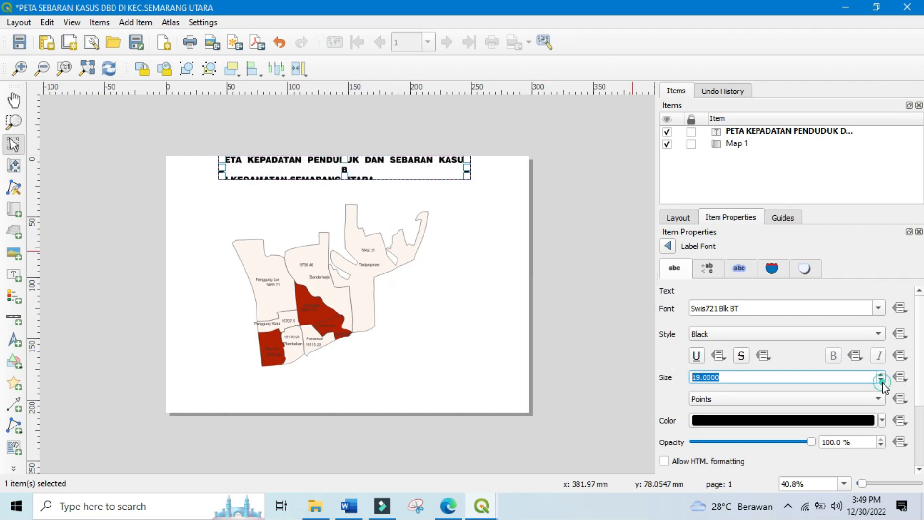
left_click(882, 383)
left_click(611, 255)
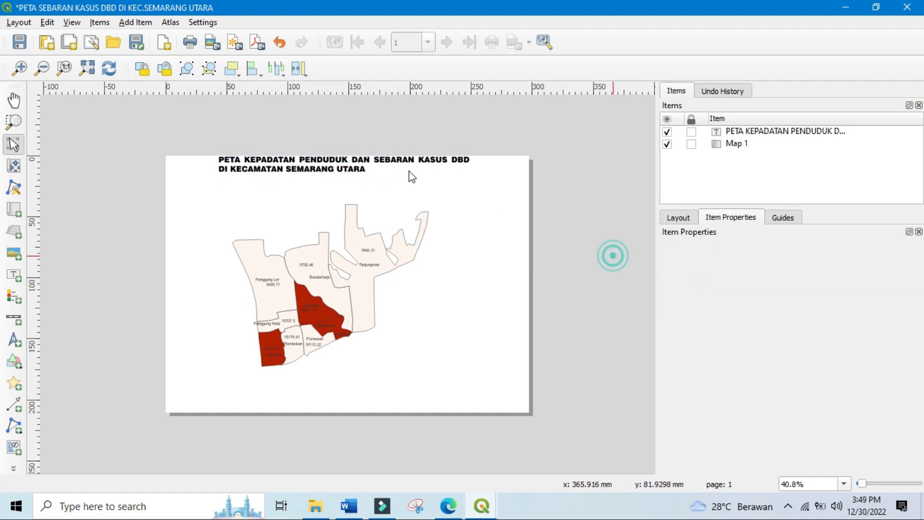
Extend the title label's frame downward to a height of about 28 mm
left_click(296, 165)
left_click_drag(346, 177, 353, 187)
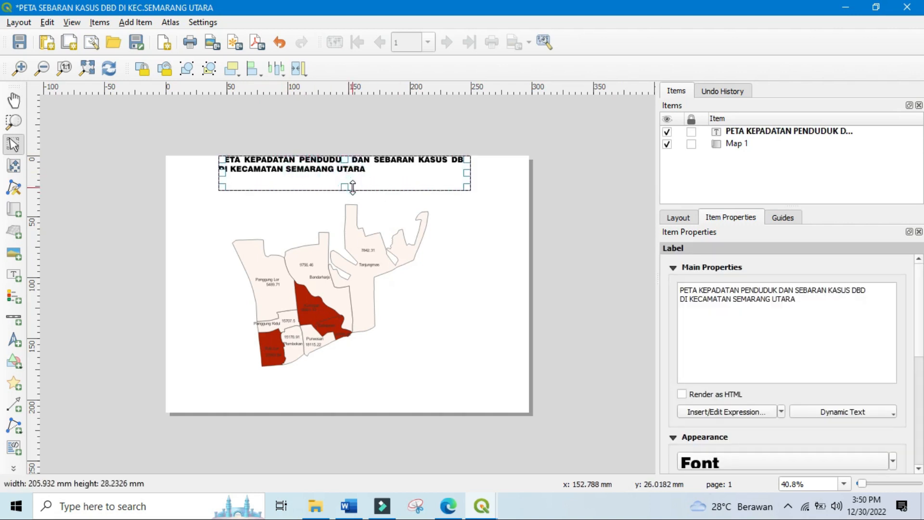
Center the title label's text horizontally in its slightly taller frame and enlarge its font
left_click_drag(467, 187, 469, 193)
scroll(787, 357, "down", 1)
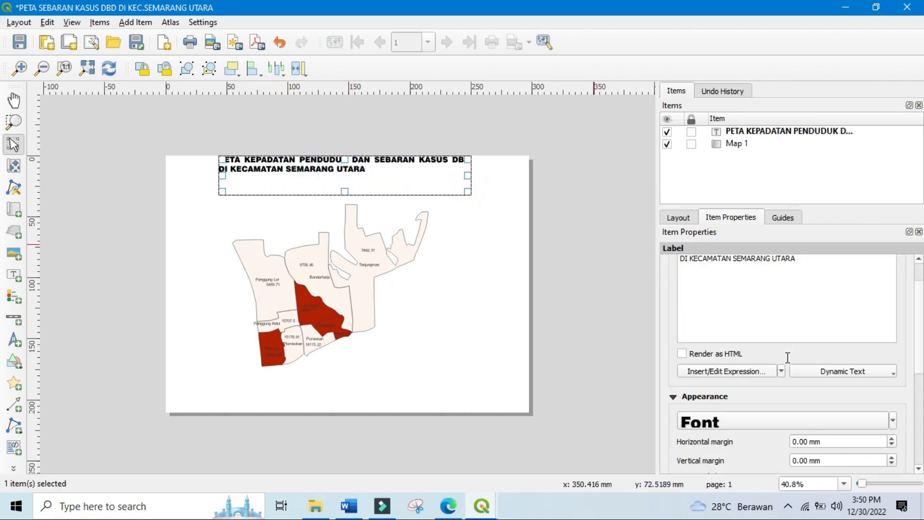
scroll(787, 357, "down", 3)
left_click(717, 409)
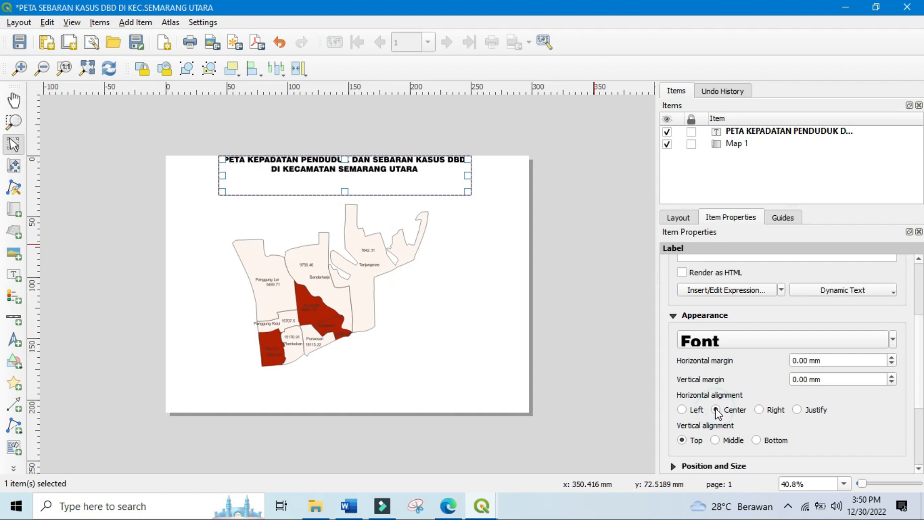
scroll(878, 345, "up", 2)
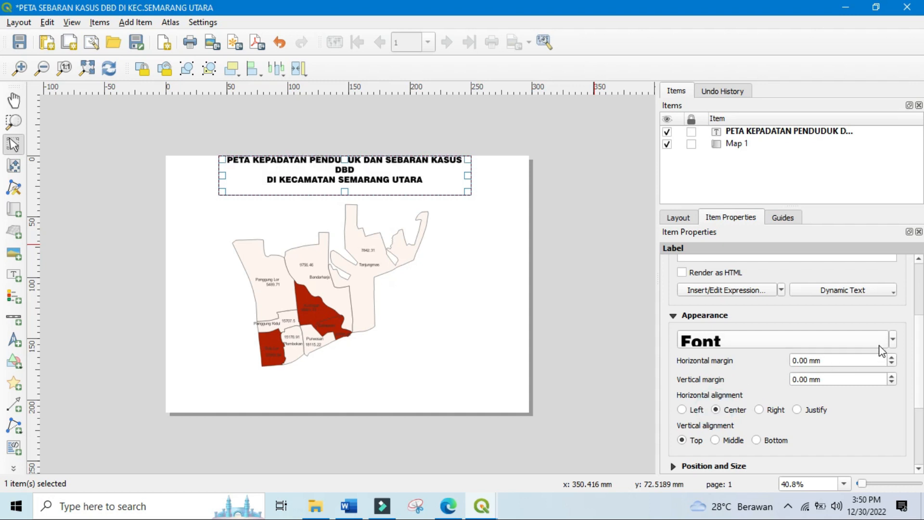
scroll(874, 345, "down", 1)
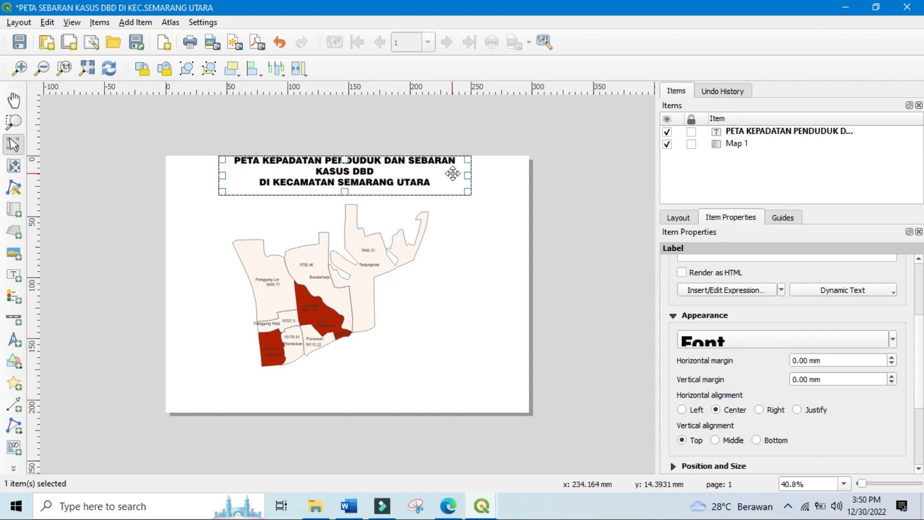
Widen the title label's frame so its text fits on two lines, and center it above the map
left_click_drag(466, 175, 502, 176)
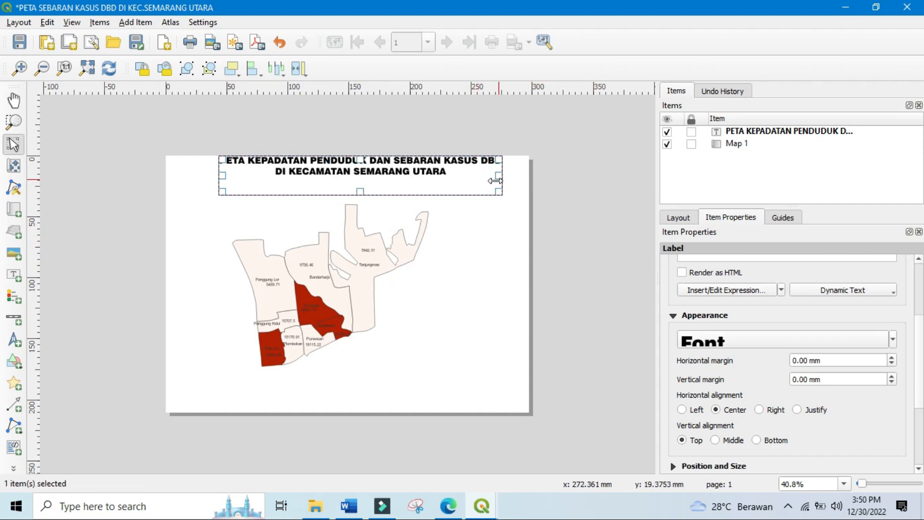
left_click_drag(392, 181, 415, 196)
left_click(554, 208)
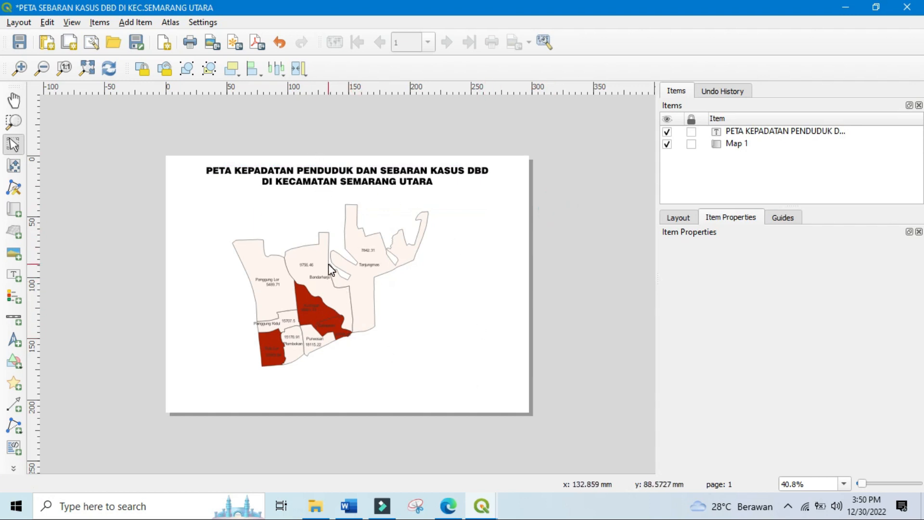
Add a north arrow east of the map and shift it slightly up and toward the map
left_click(14, 340)
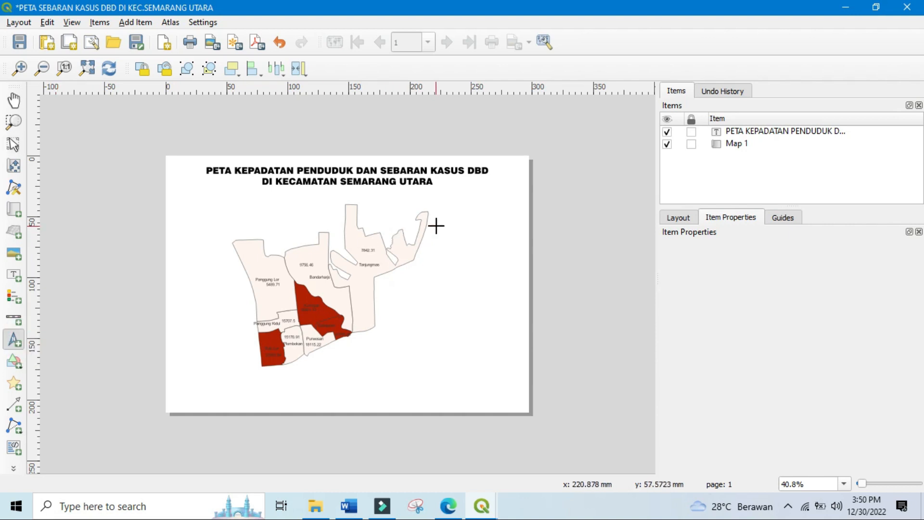
left_click_drag(457, 229, 490, 268)
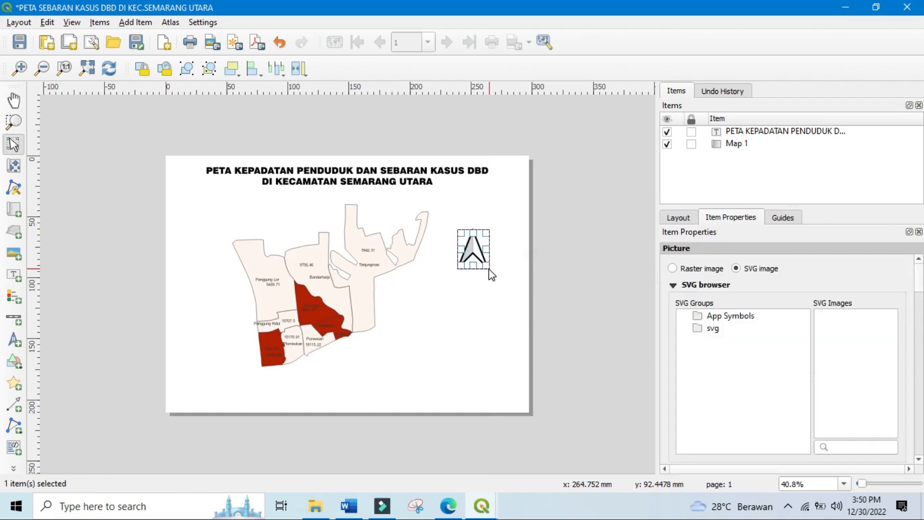
left_click(497, 289)
left_click(533, 250)
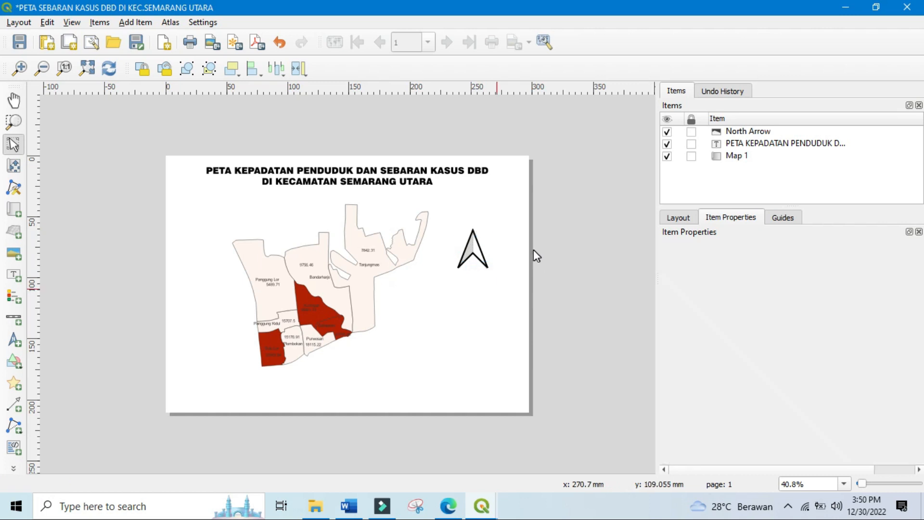
left_click(497, 253)
left_click(475, 255)
mouse_move(475, 256)
left_mouse_down()
mouse_move(475, 234)
mouse_move(470, 248)
left_mouse_up()
left_click(561, 300)
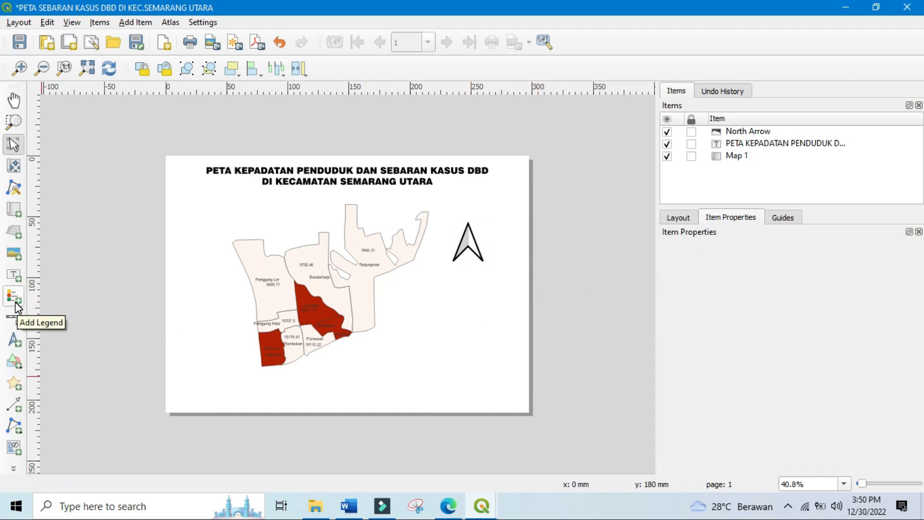
Add a map legend near the page's lower-right corner, enlarge its frame and move it closer to the corner
left_click(16, 304)
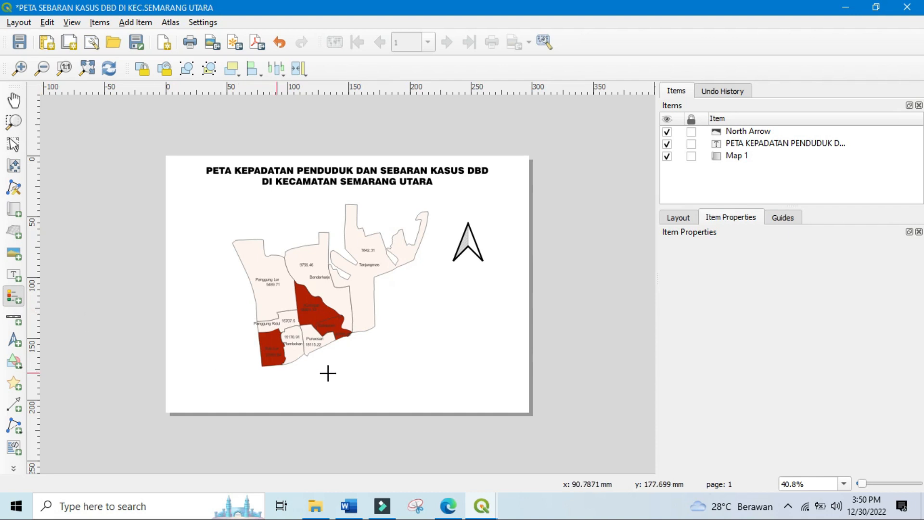
left_click_drag(422, 328, 523, 404)
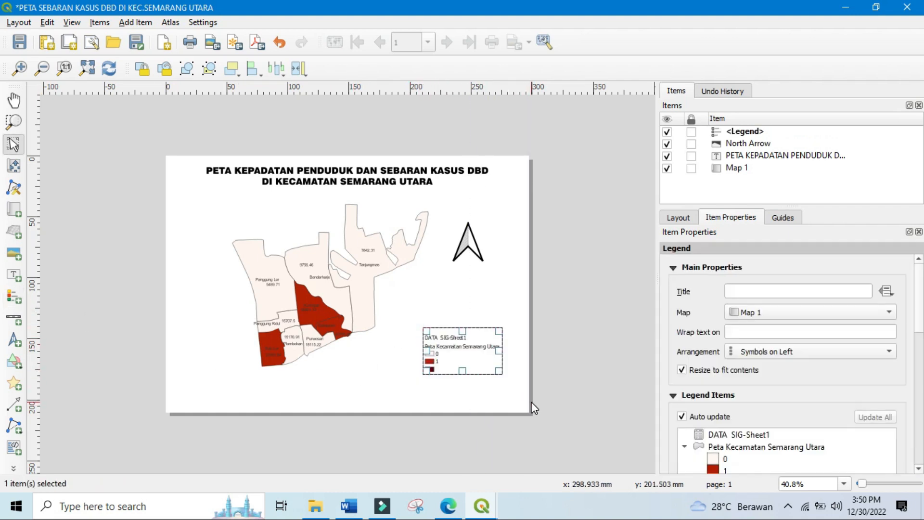
left_click_drag(513, 395, 514, 396)
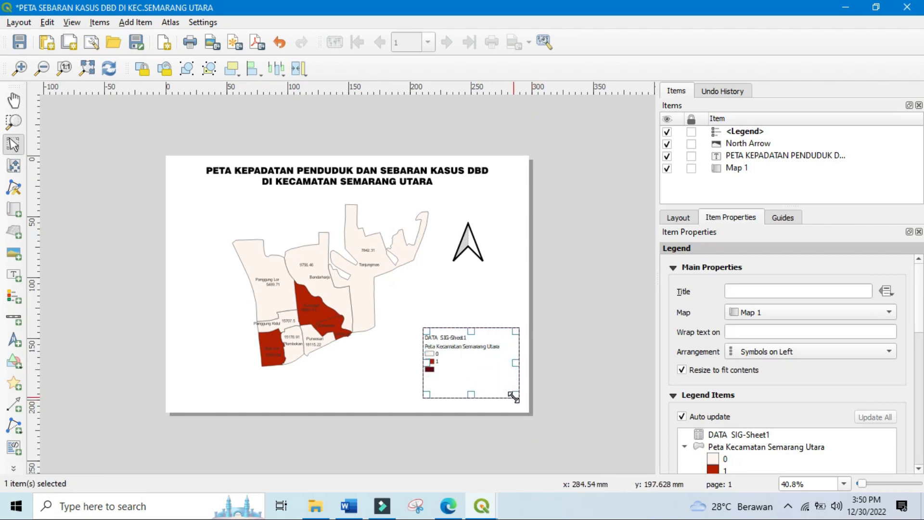
left_click(550, 364)
left_click_drag(465, 364, 474, 375)
left_click(559, 373)
Title the legend "SEBARAN KASUS DBD" and move it farther into the page's lower-right corner
left_click(463, 356)
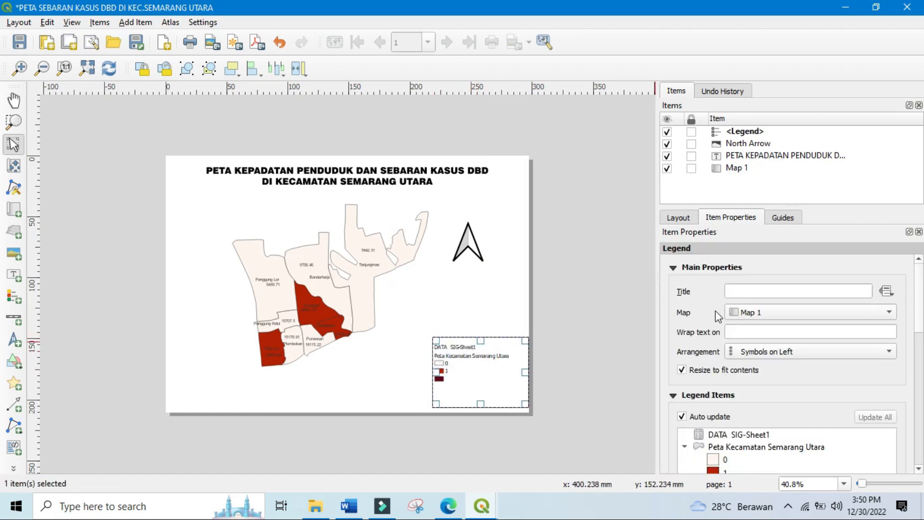
type("SEBARAN KASUS DBD")
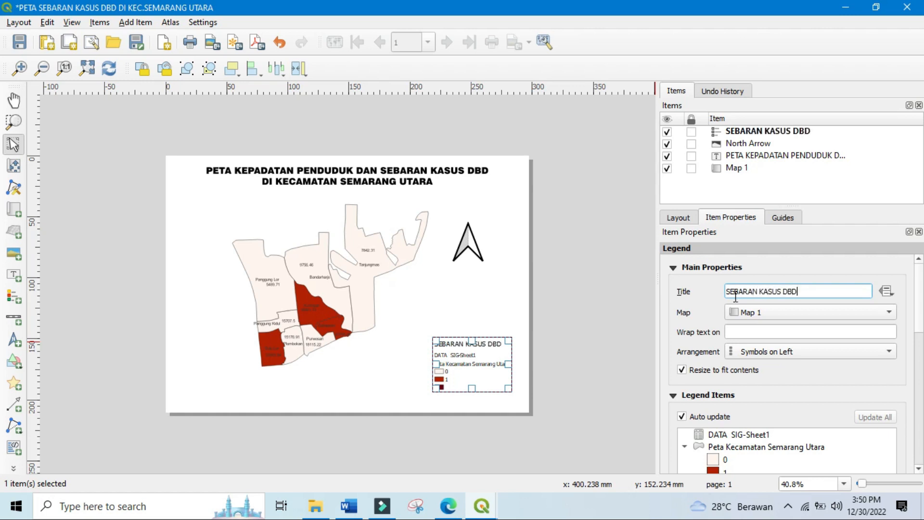
left_click(594, 322)
left_click_drag(486, 361, 500, 387)
left_click(571, 357)
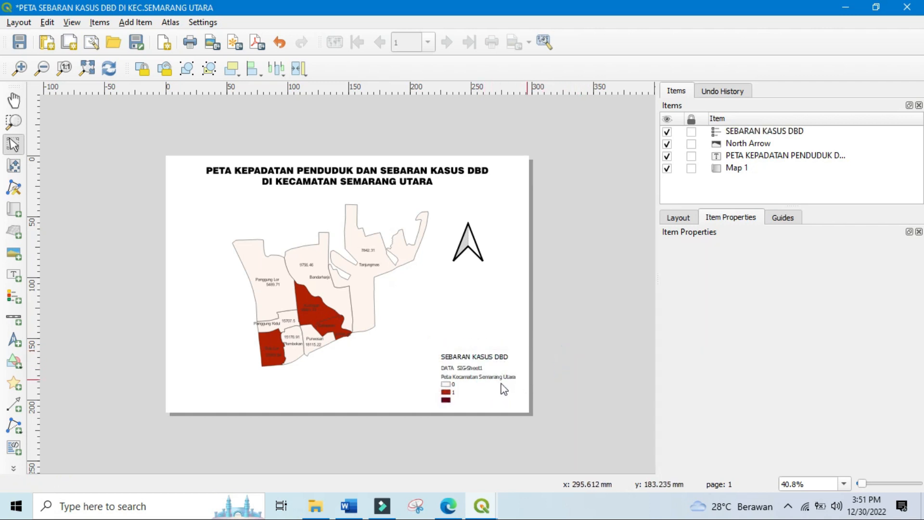
Add a picture in the page's upper-left corner beside the title, using the raster image download.jpg gg.jpg
left_click(13, 259)
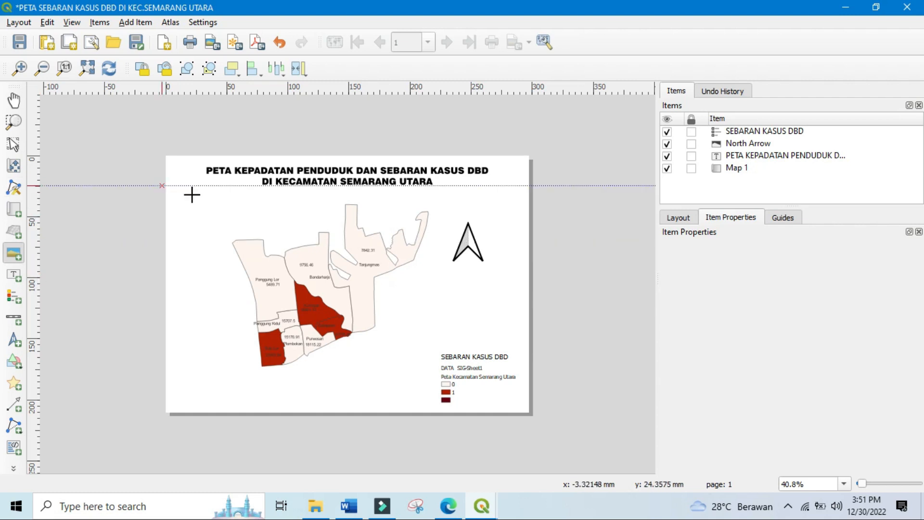
left_click_drag(175, 166, 194, 185)
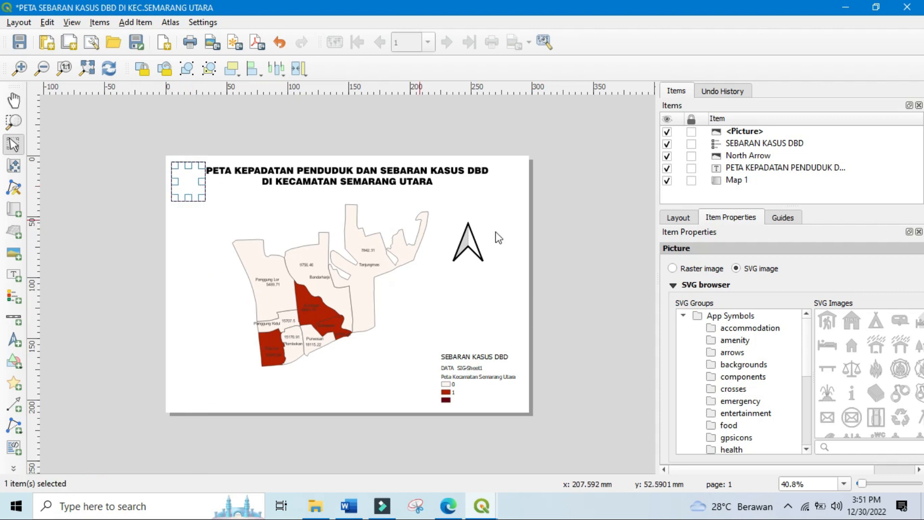
left_click(672, 269)
left_click(918, 288)
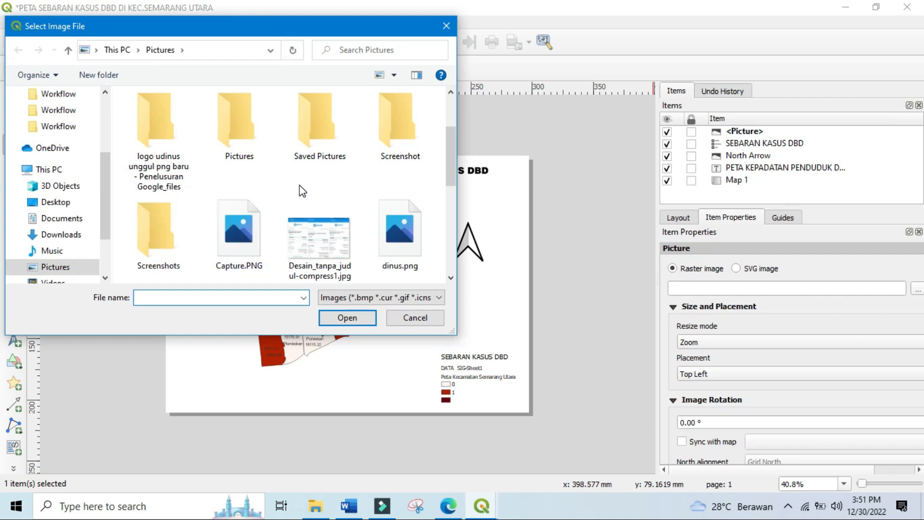
scroll(300, 190, "down", 2)
scroll(296, 190, "up", 2)
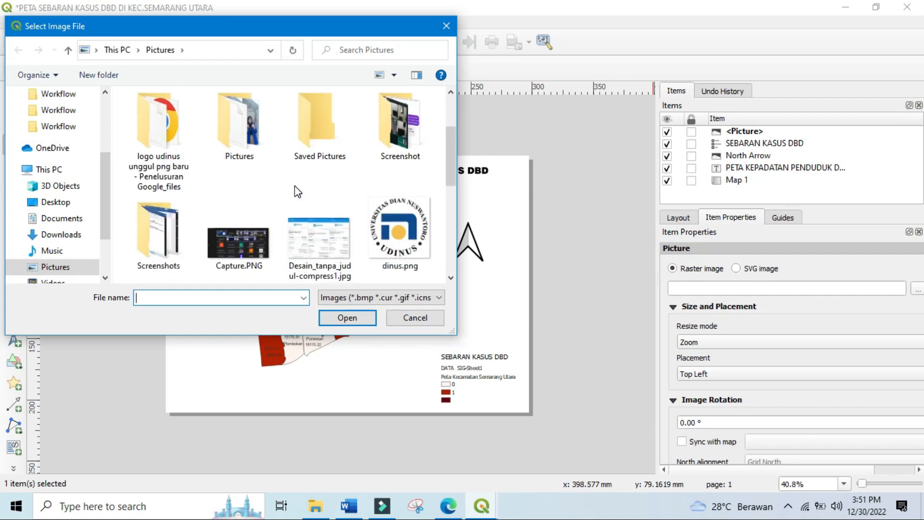
scroll(295, 190, "down", 4)
left_click(158, 120)
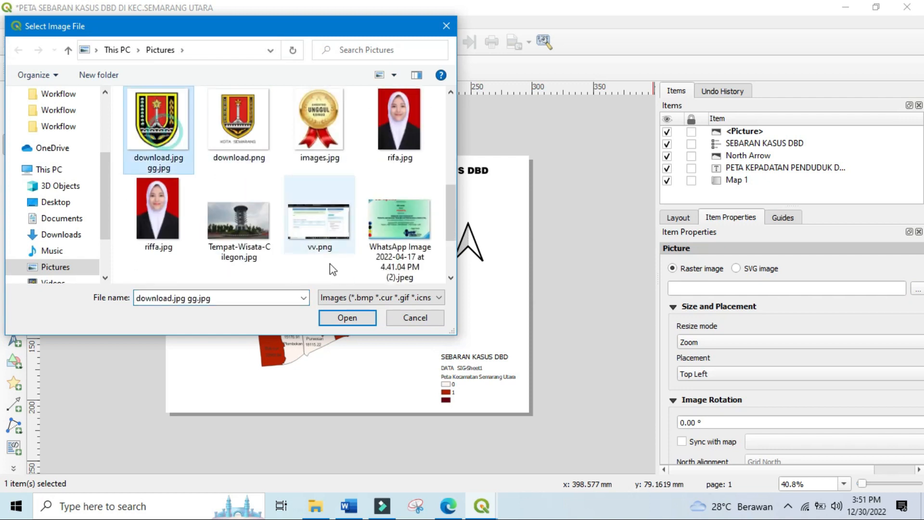
left_click(343, 317)
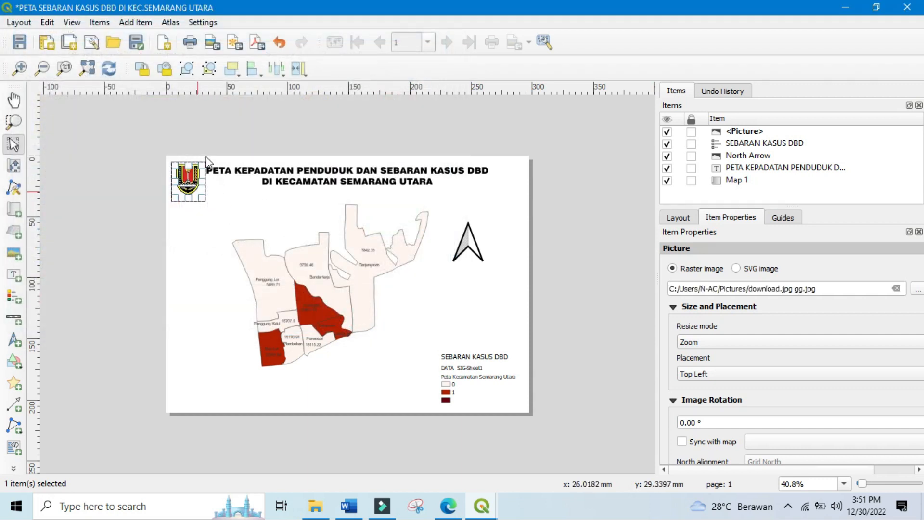
left_click(209, 141)
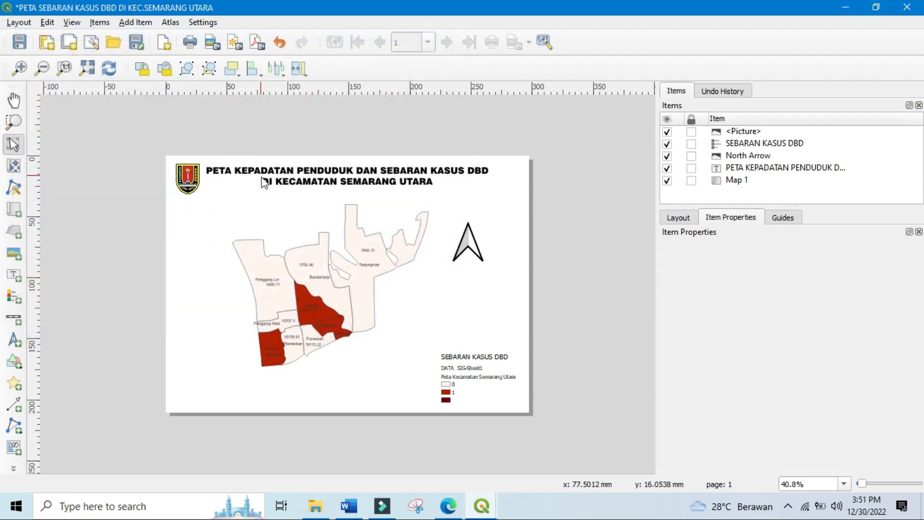
Try small horizontal shifts of the title label next to the logo
left_click(295, 185)
left_click_drag(398, 187, 391, 189)
left_click(443, 146)
left_click(281, 177)
left_click_drag(282, 177, 291, 177)
Try a smaller frame for the city logo, and undo the resize
left_click(183, 175)
left_click_drag(204, 184, 199, 184)
left_click(208, 141)
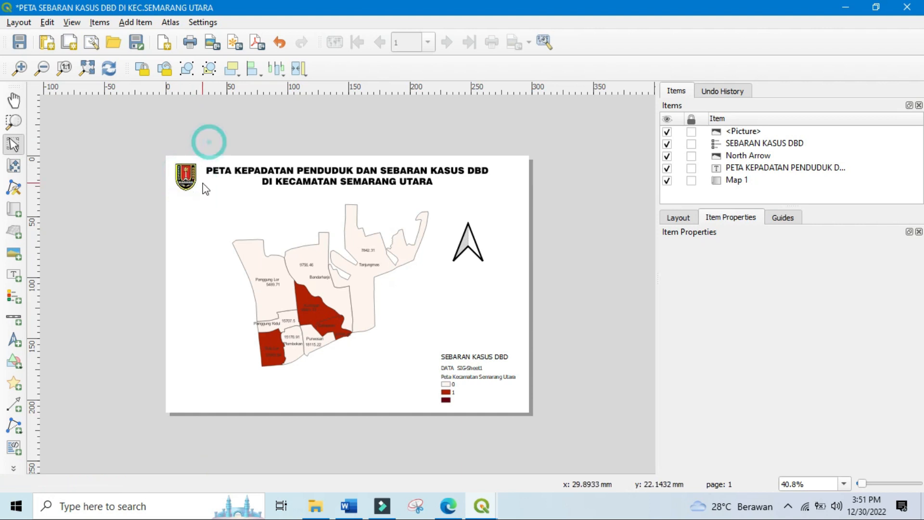
key("ctrl+z")
left_click(236, 142)
Duplicate the city logo and place the copy in the page's upper-right corner beside the title
left_click(188, 176)
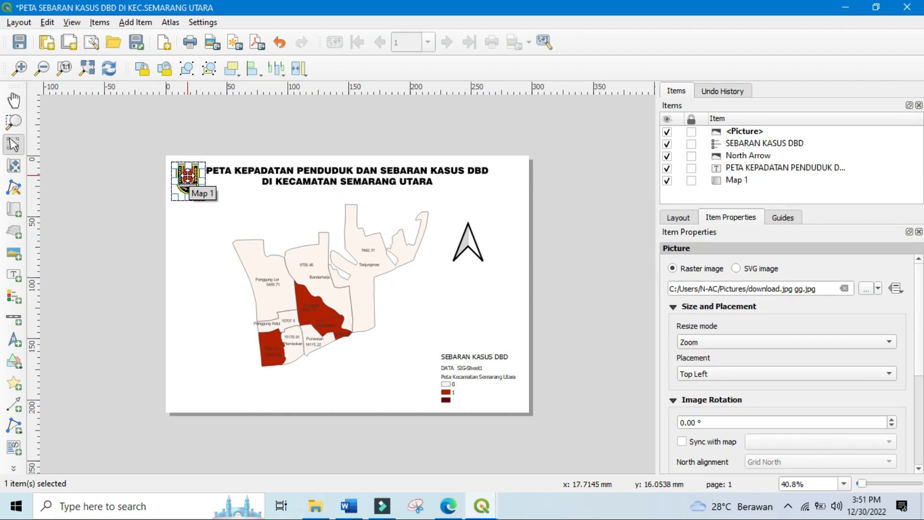
key("ctrl+c")
key("ctrl+v")
left_click_drag(215, 203, 505, 187)
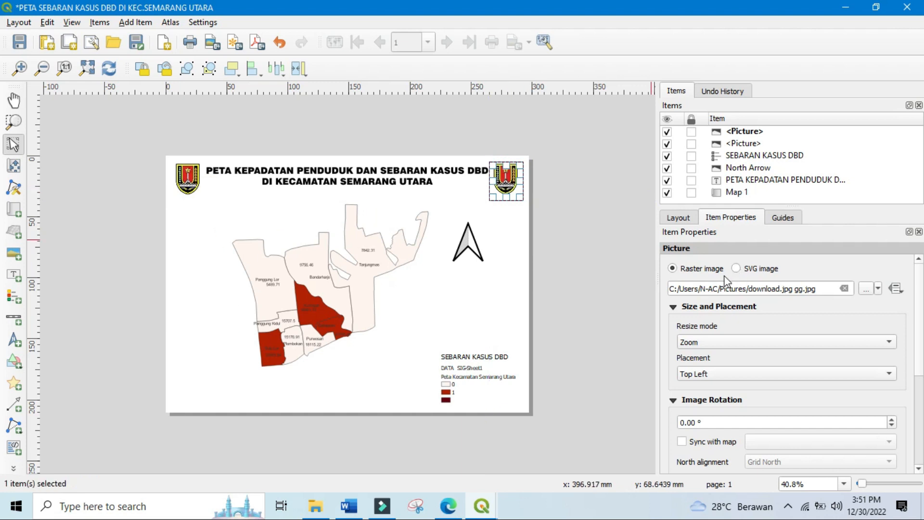
Replace the copied logo's image with dinus.png
left_click(868, 291)
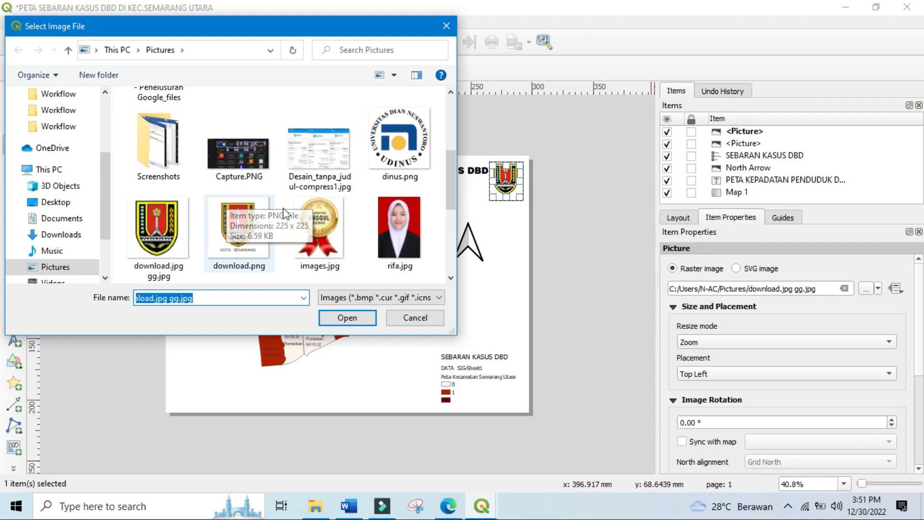
left_click(399, 140)
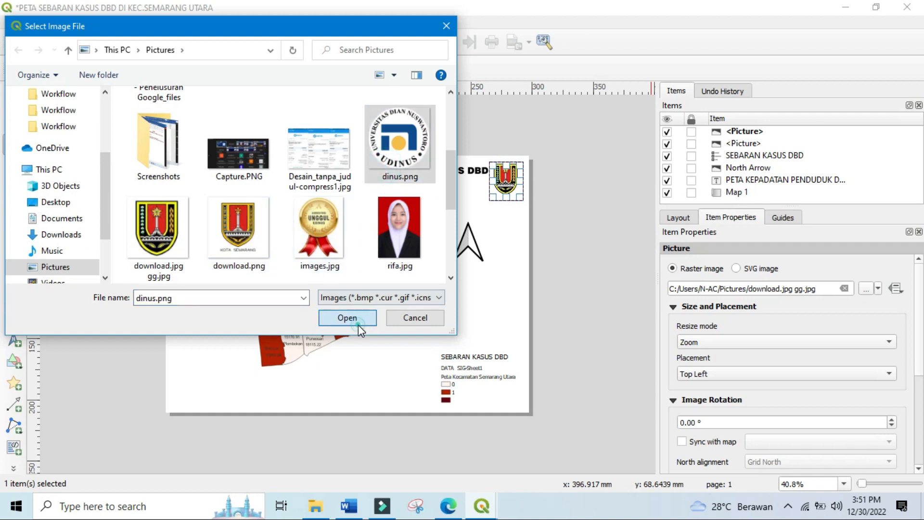
left_click(358, 325)
left_click(614, 210)
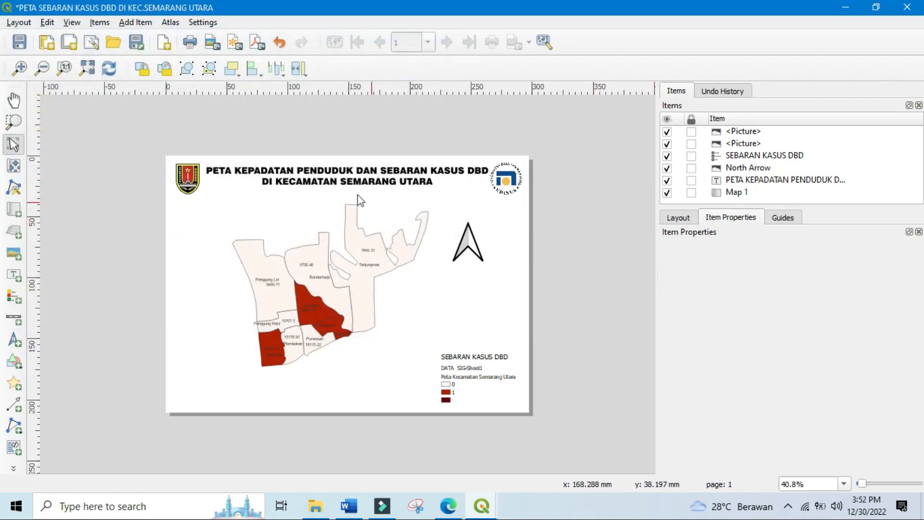
Try adjusting the title label's frame beside the university logo, and undo the change
left_click(321, 173)
mouse_move(487, 192)
left_mouse_down()
mouse_move(470, 192)
mouse_move(475, 185)
left_mouse_up()
key("ctrl+z")
key("ctrl+z")
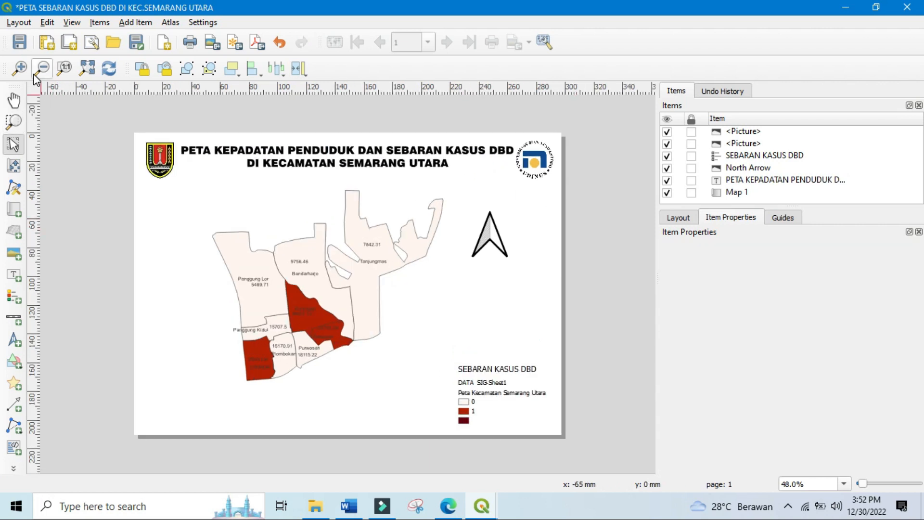
Export the layout at 300 dpi to the SIG folder as PETA SEBARAN KASUS DBD DI KEC.SEMARANG UTARA.png
left_click(17, 23)
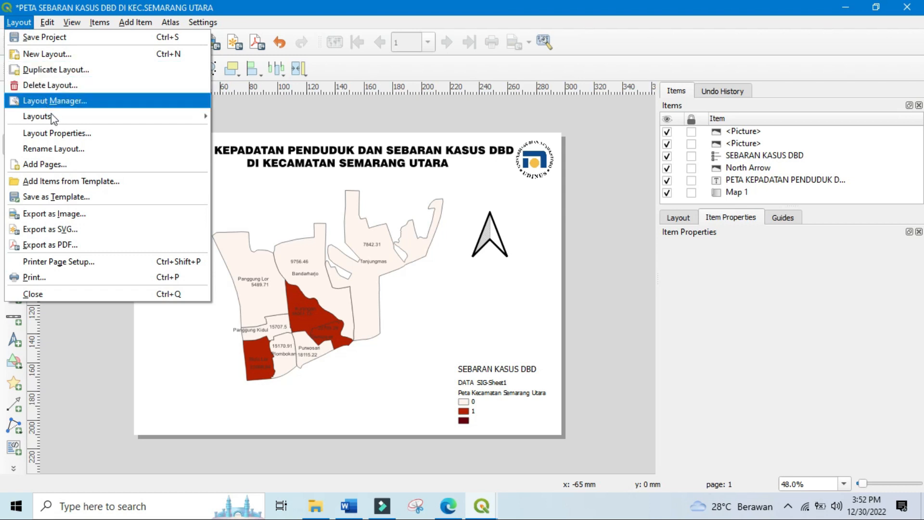
left_click(94, 219)
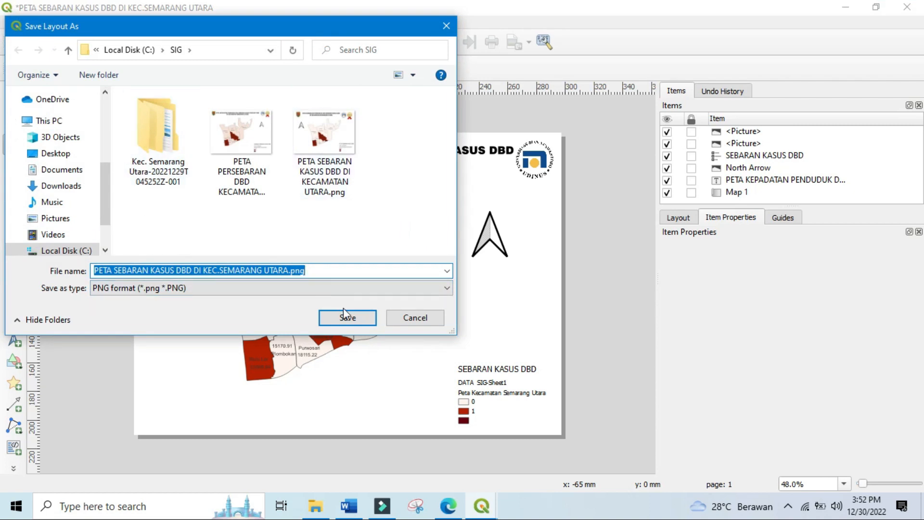
left_click(355, 319)
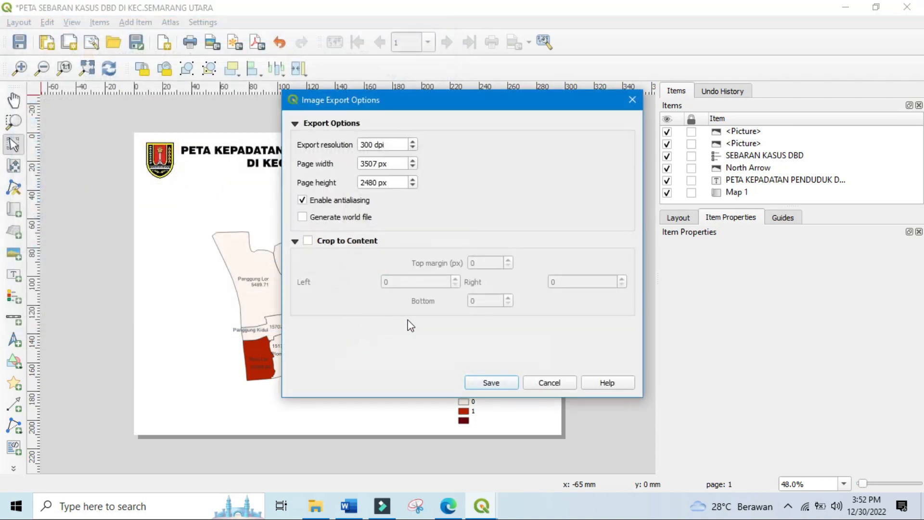
left_click(491, 382)
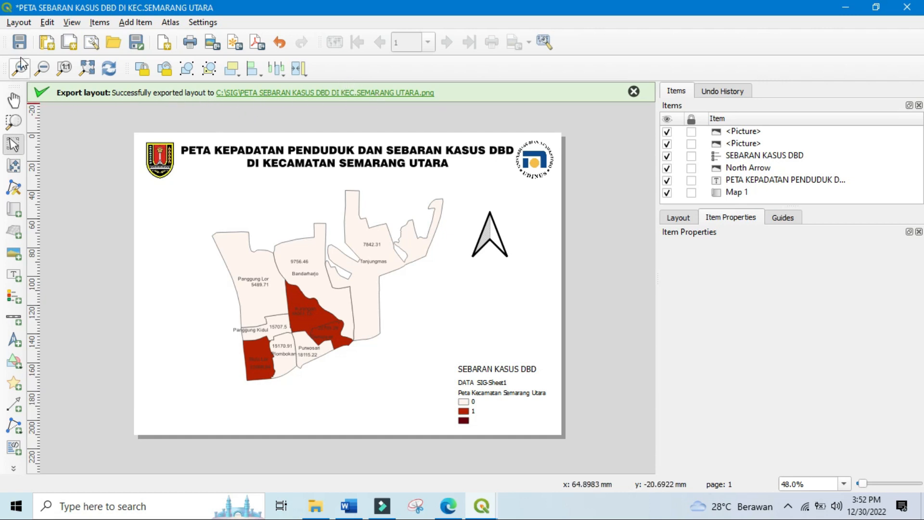
left_click(19, 42)
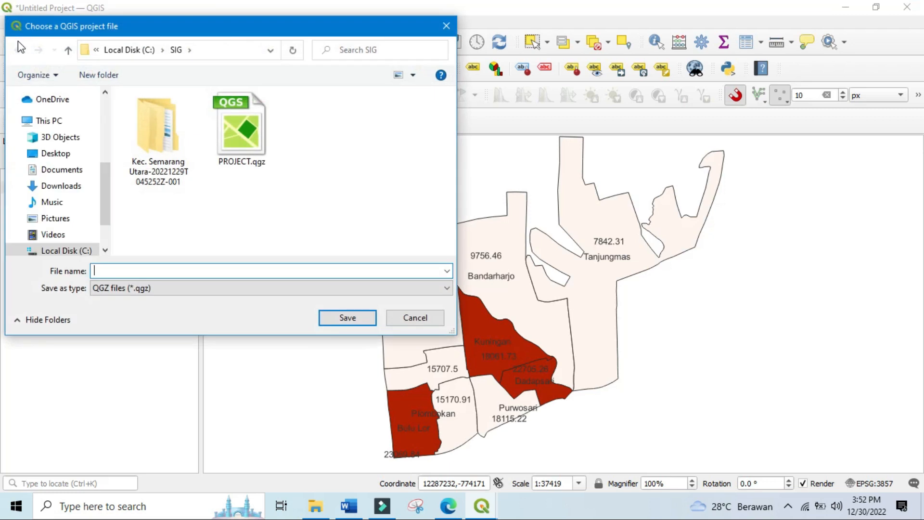
left_click(446, 26)
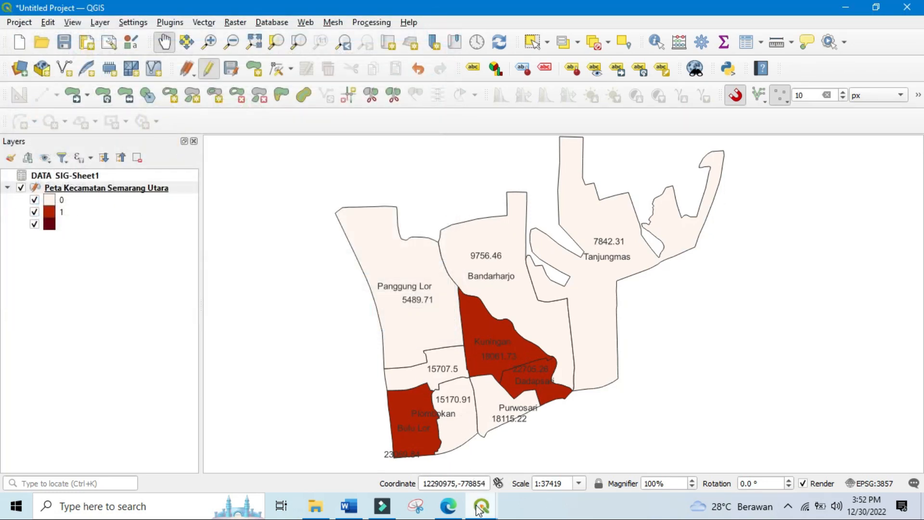
mouse_move(481, 505)
left_click(550, 452)
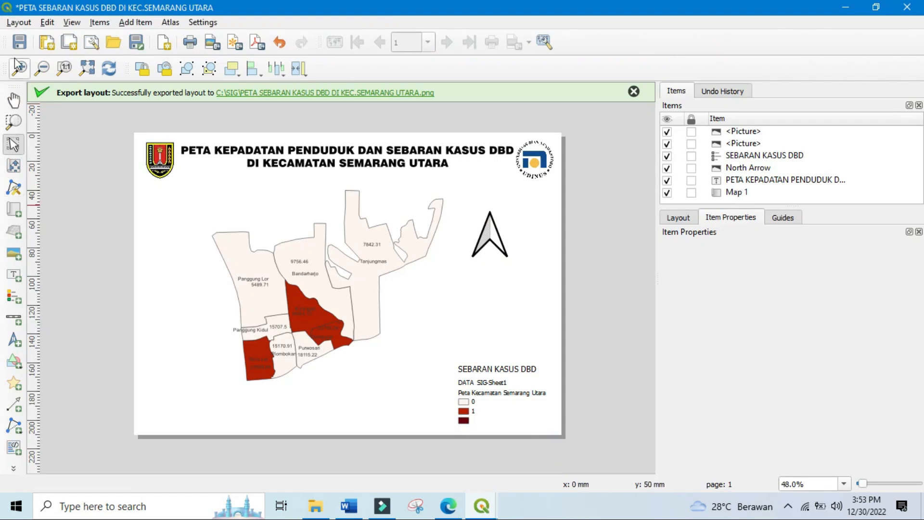
Export the layout as PETA SEBARAN KASUS DBD DI KEC.SEMARANG UTARA.pdf in the SIG folder, without creating a geospatial PDF
left_click(17, 22)
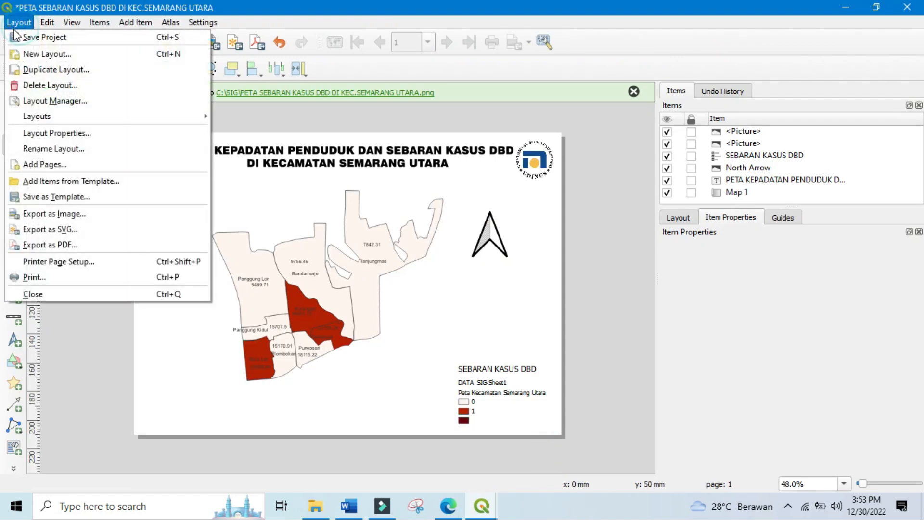
left_click(83, 244)
left_click(345, 321)
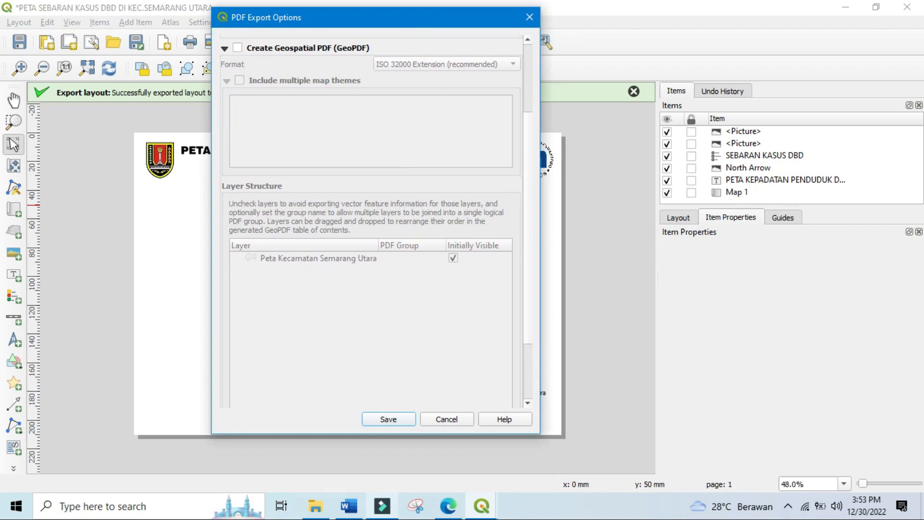
left_click(389, 419)
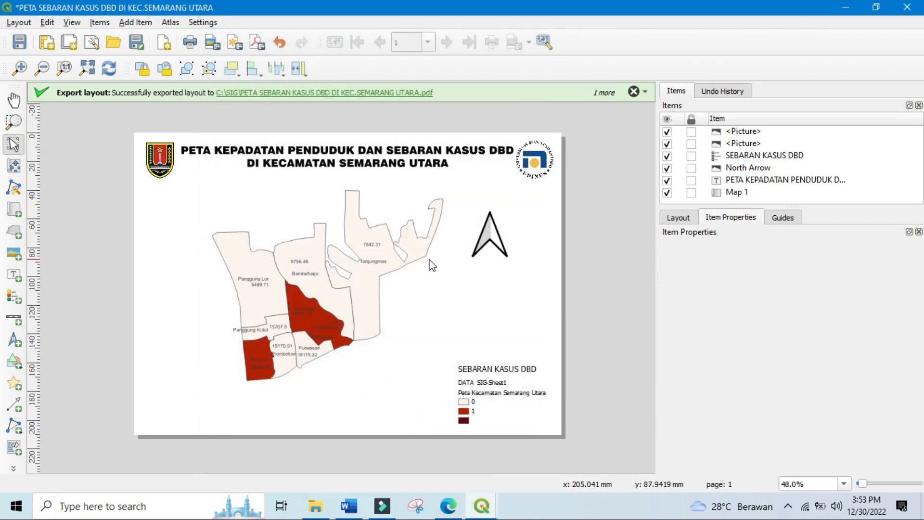
Switch to the SIG folder in File Explorer and open the image PETA SEBARAN KASUS DBD DI KECAMATAN UTARA.png
left_click(316, 506)
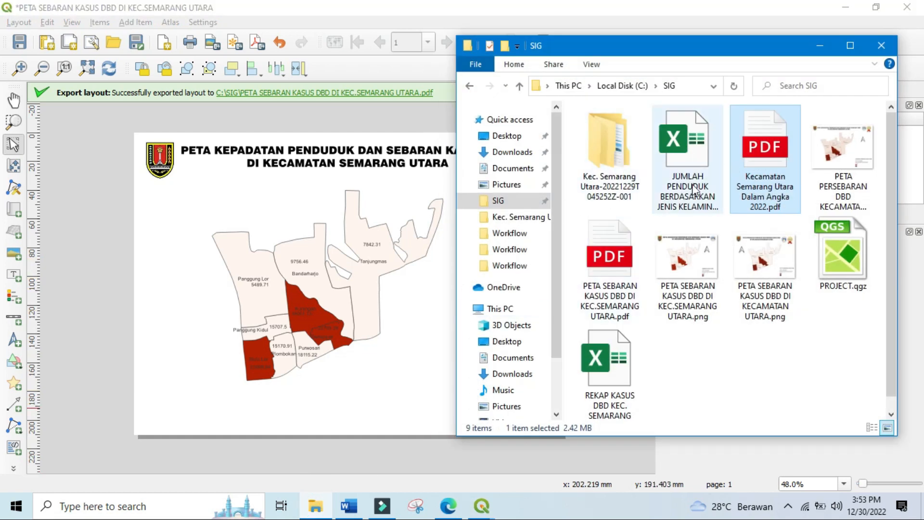
double_click(773, 273)
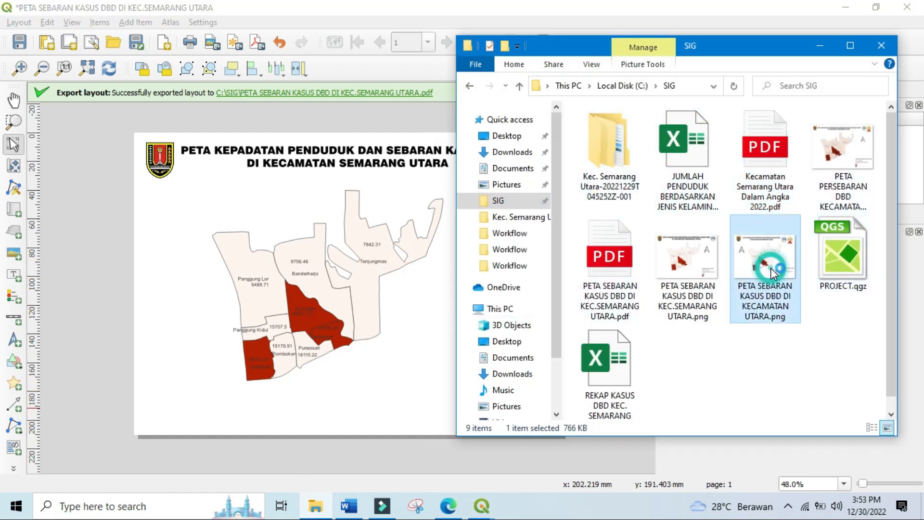